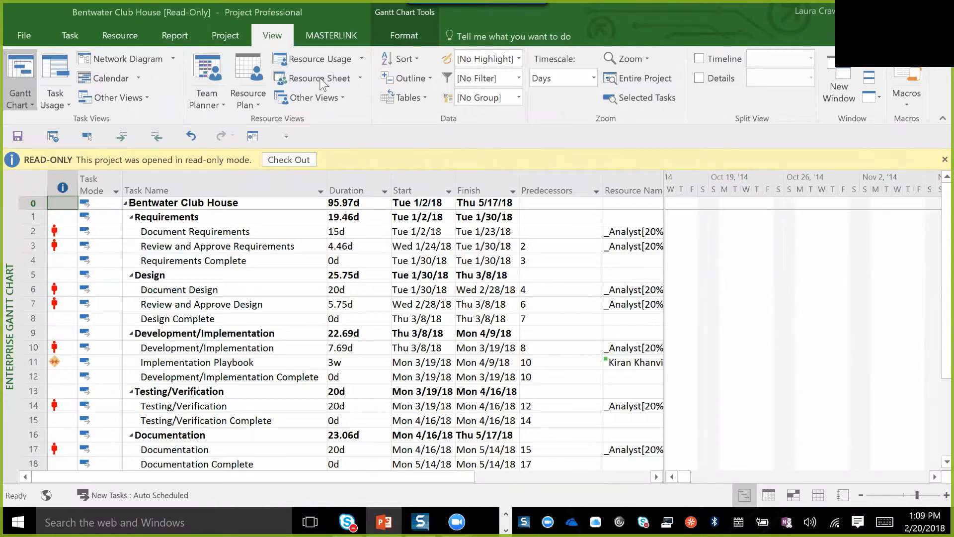
# Show the Resource Sheet and review the generic resources _Analyst, _Developer, _Marketing and _Trainer
pyautogui.click(320, 79)
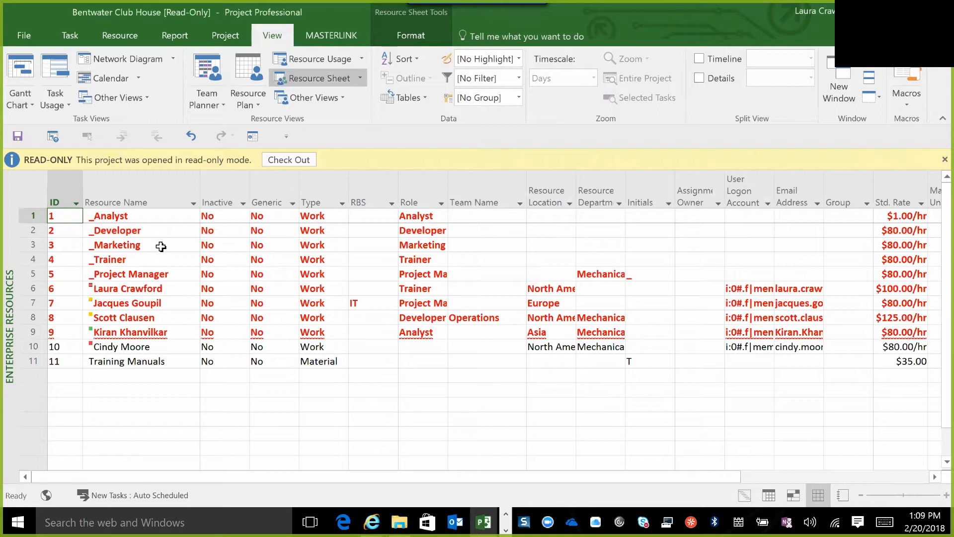
pyautogui.click(160, 248)
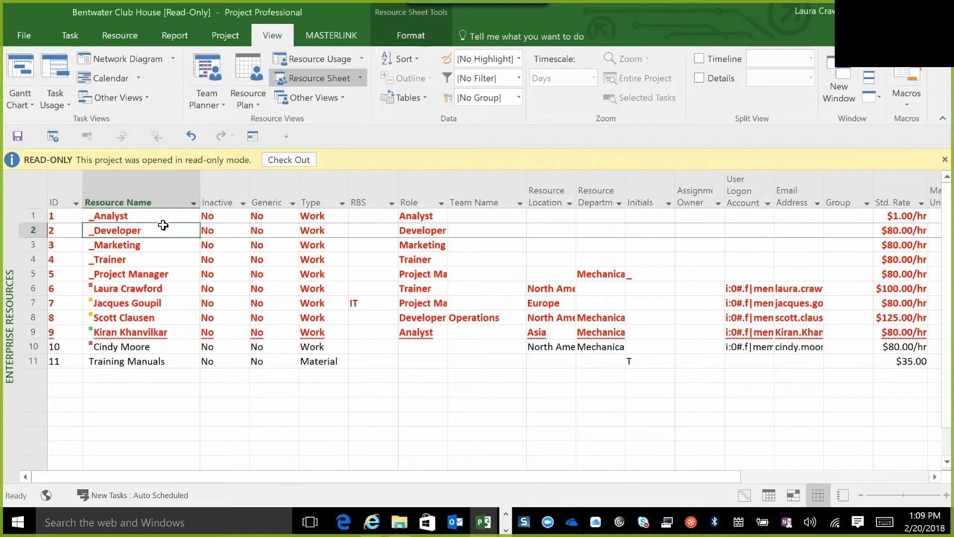
pyautogui.click(165, 217)
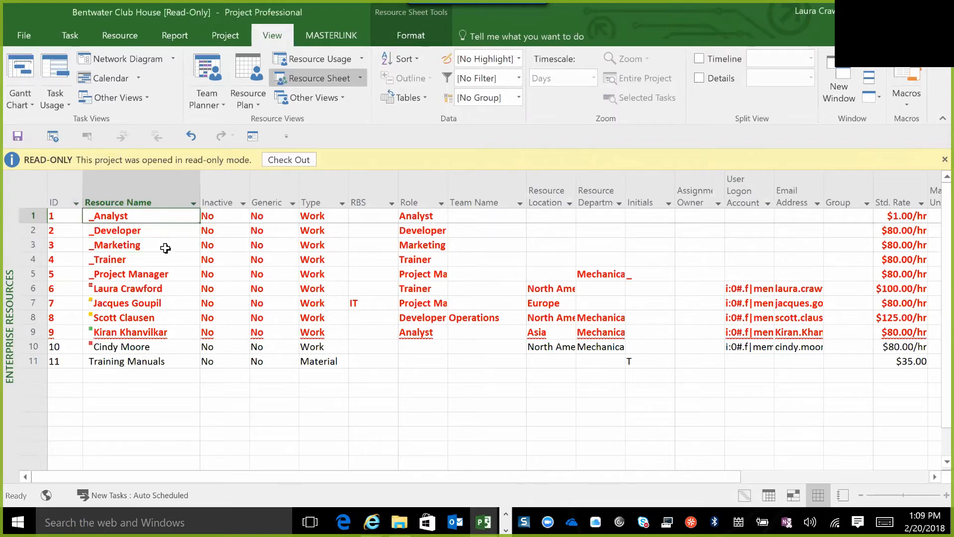
pyautogui.click(166, 247)
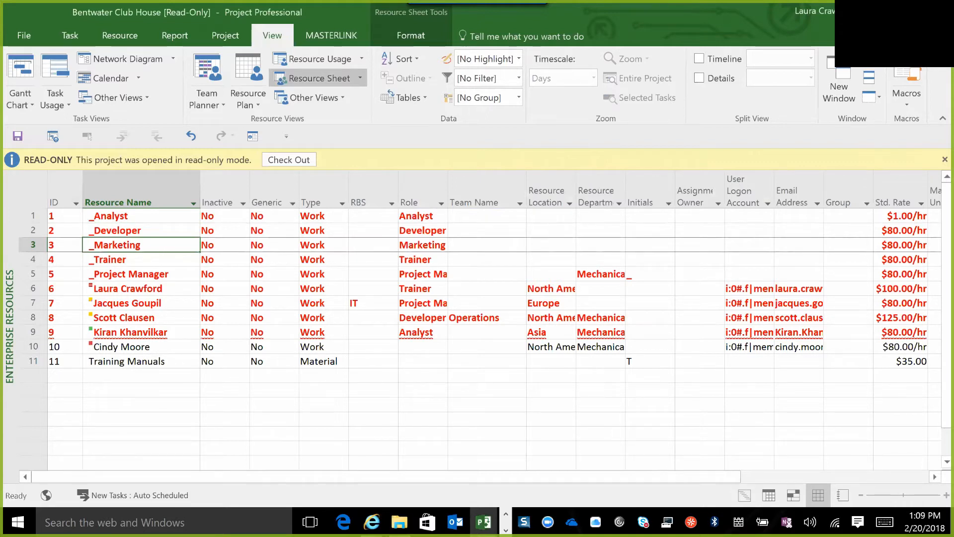
pyautogui.click(157, 261)
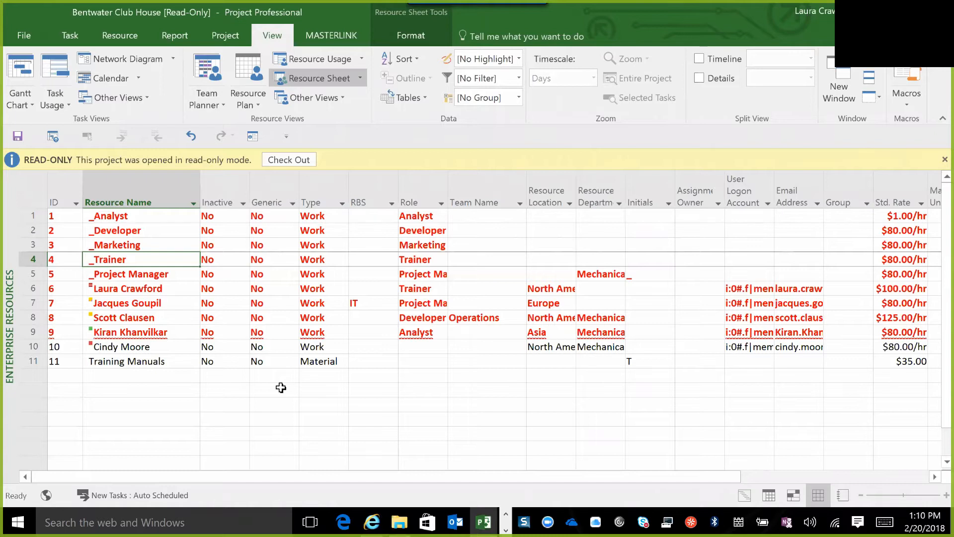
# Examine the enterprise resources available to the project in Build Team from Enterprise, leaving the team unchanged
pyautogui.click(122, 33)
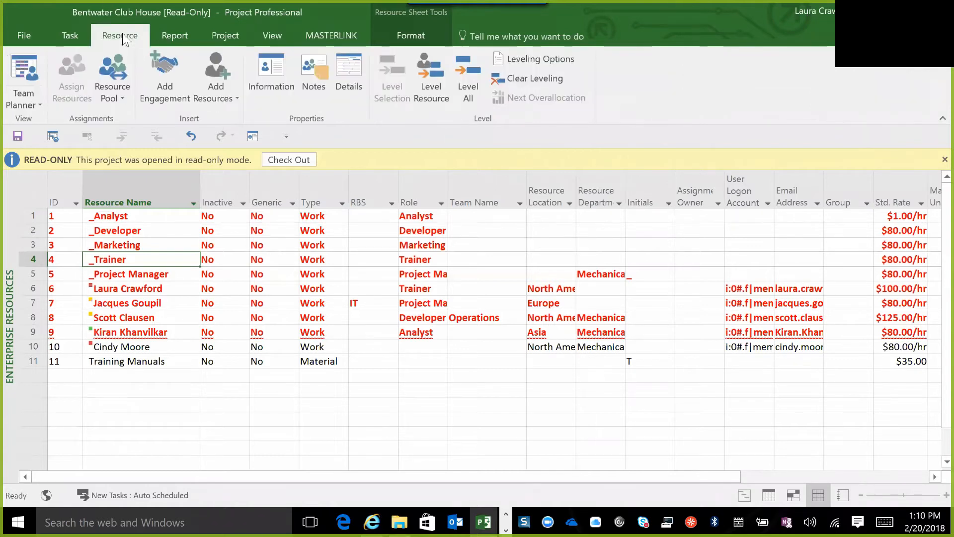
pyautogui.click(221, 76)
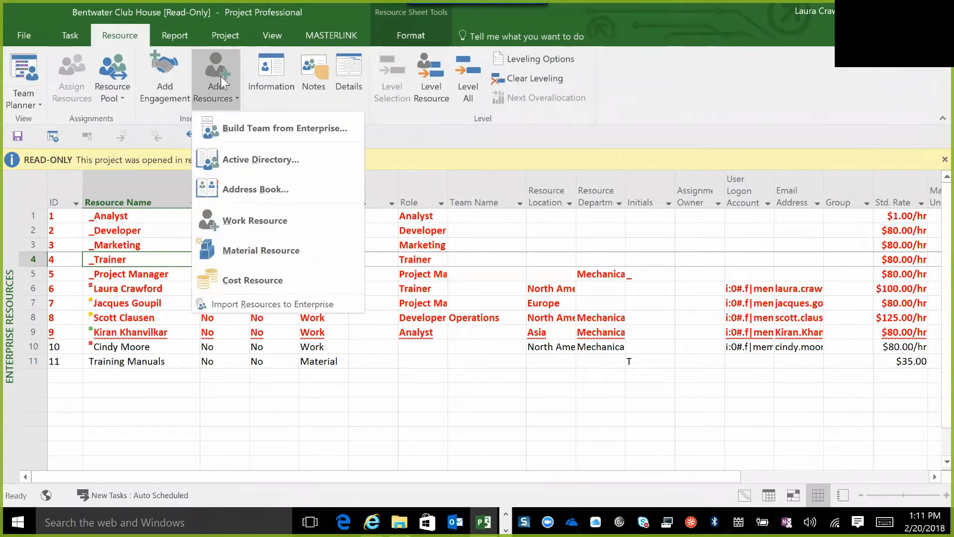
pyautogui.click(258, 136)
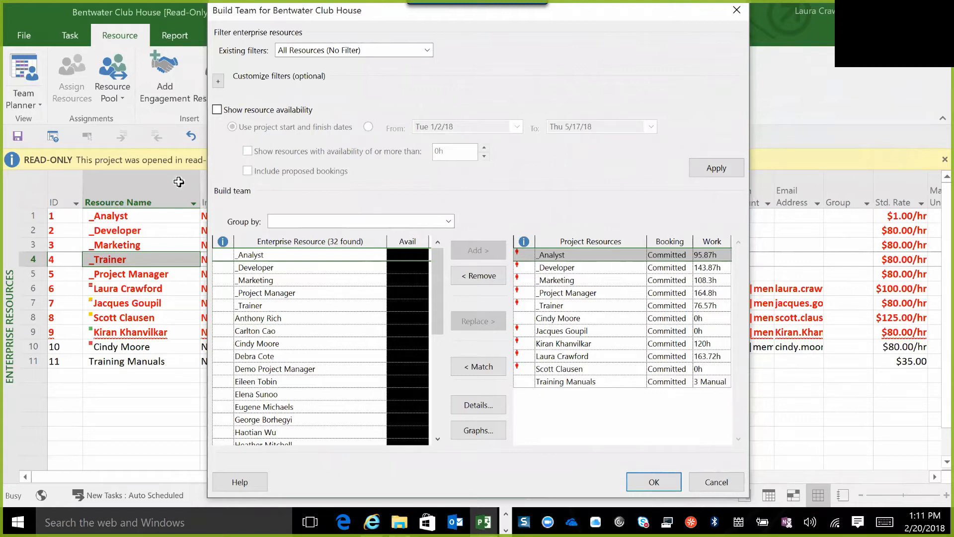
pyautogui.moveTo(438, 326)
pyautogui.mouseDown()
pyautogui.moveTo(446, 427)
pyautogui.moveTo(442, 320)
pyautogui.mouseUp()
pyautogui.click(311, 357)
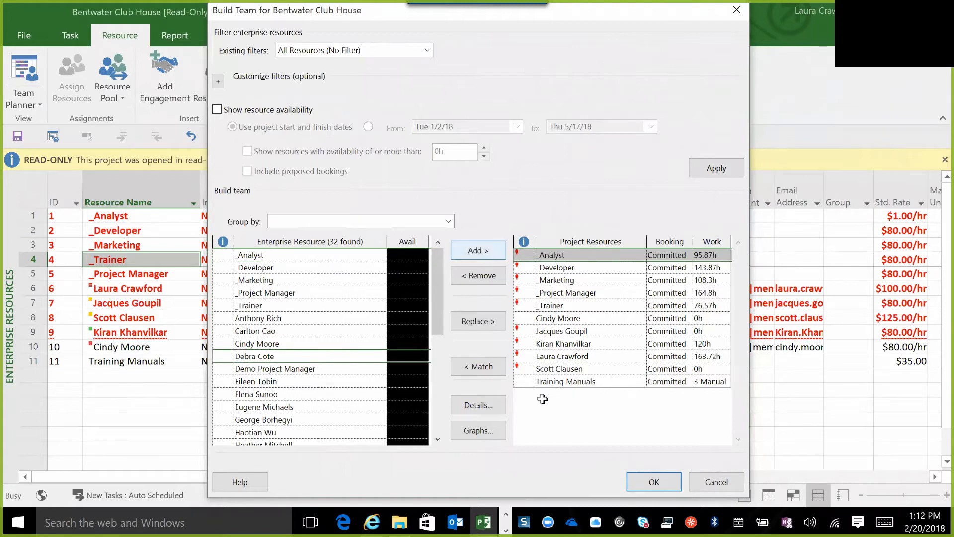
pyautogui.click(722, 482)
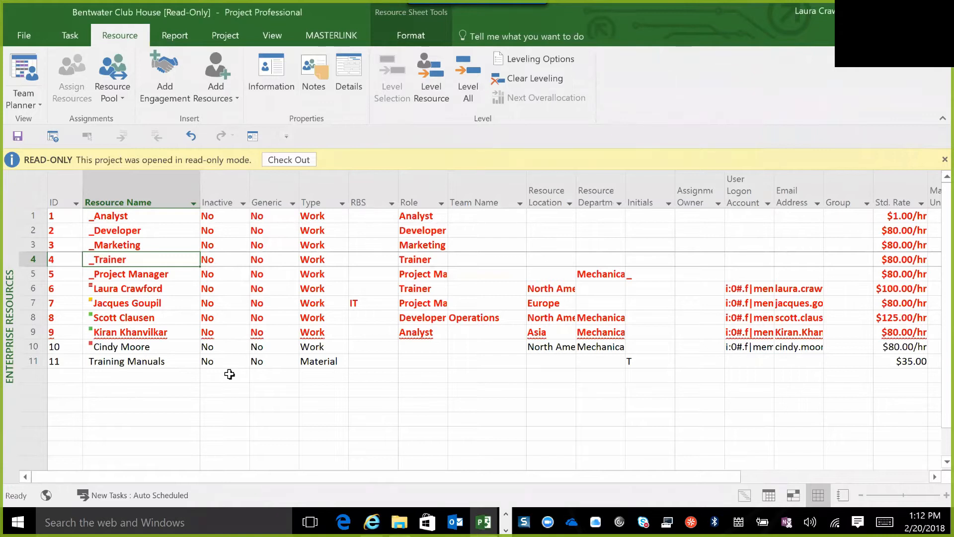
pyautogui.click(175, 380)
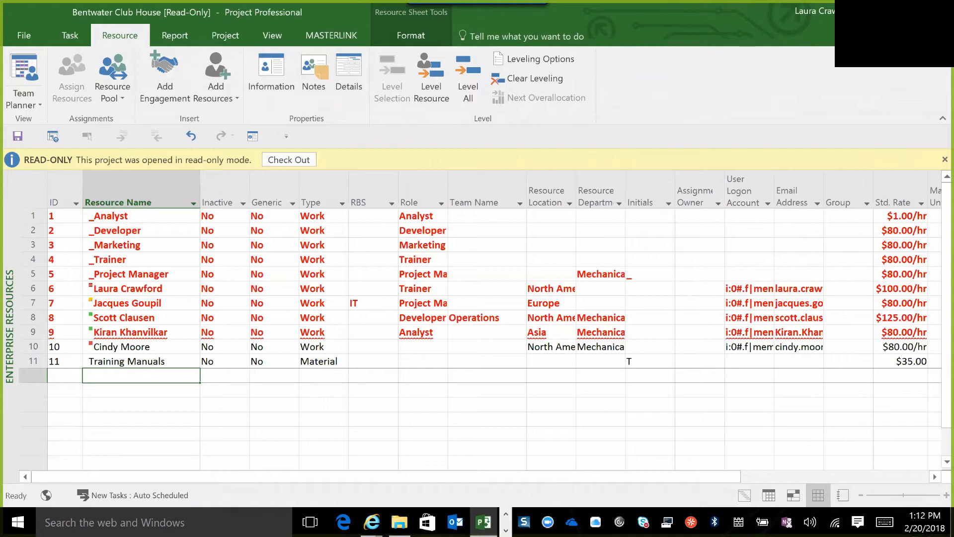
pyautogui.hotkey('alt', 'Tab')
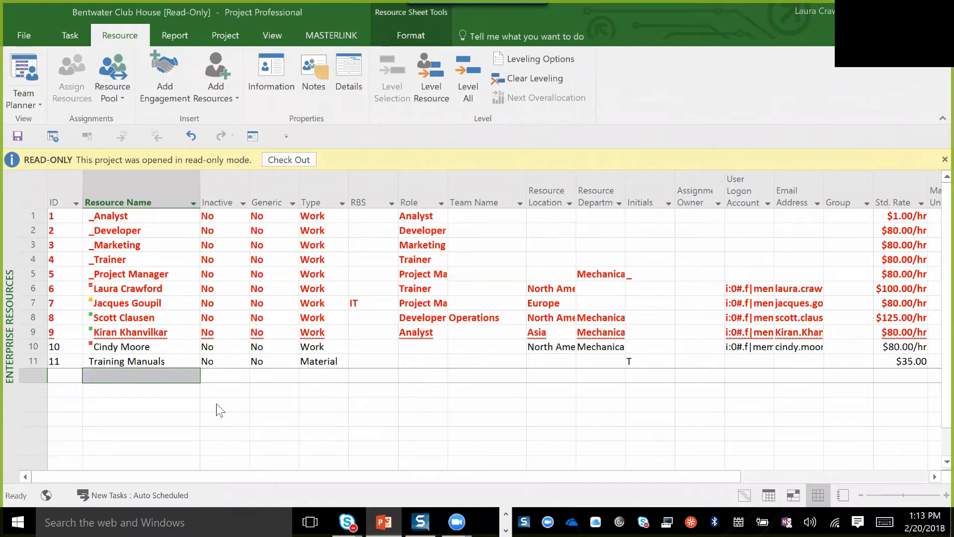
# Switch to the Gantt Chart view and widen the task table to expose the full Resource Names column
pyautogui.click(273, 34)
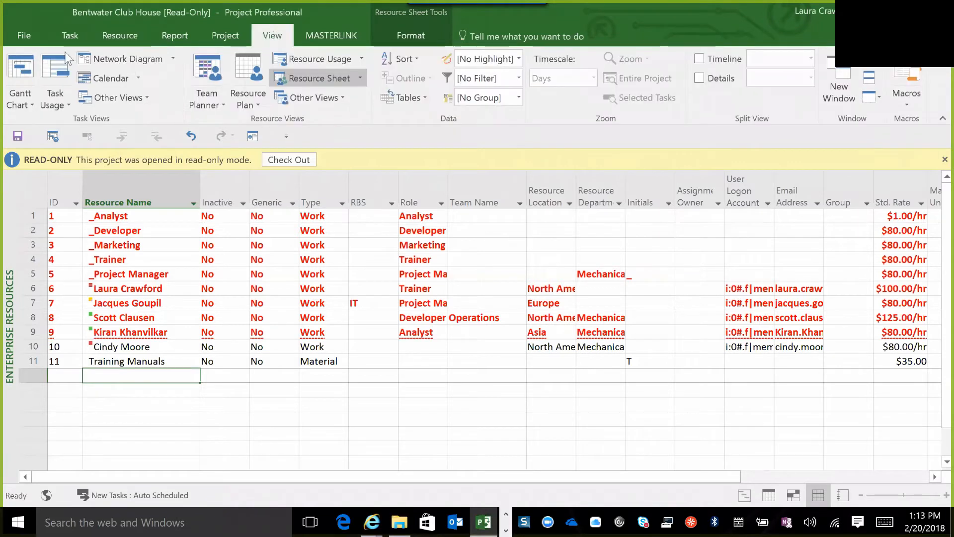
pyautogui.click(20, 68)
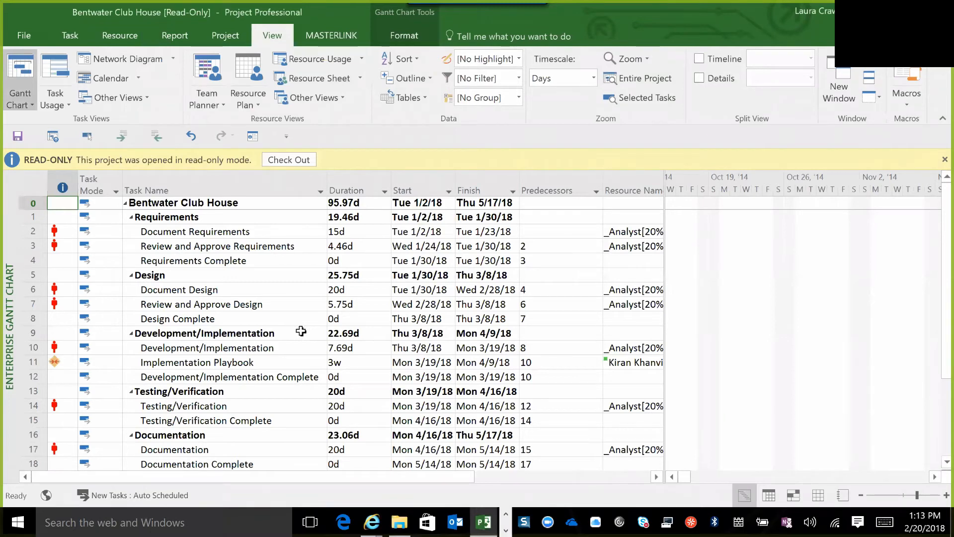
pyautogui.moveTo(666, 181); pyautogui.dragTo(819, 182)
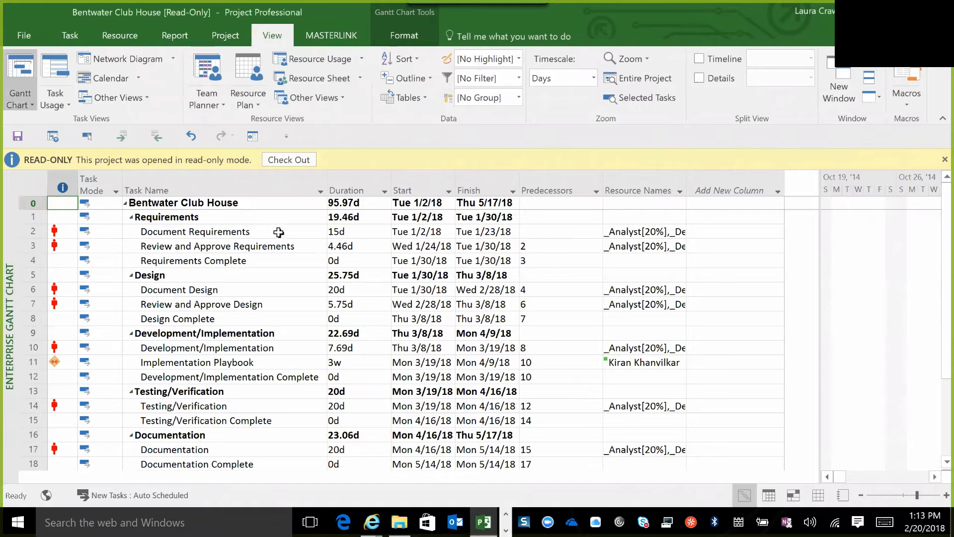
# Replace the generic _Project Manager assigned to the Document Requirements task with the named Senior PPM Specialist
pyautogui.click(278, 232)
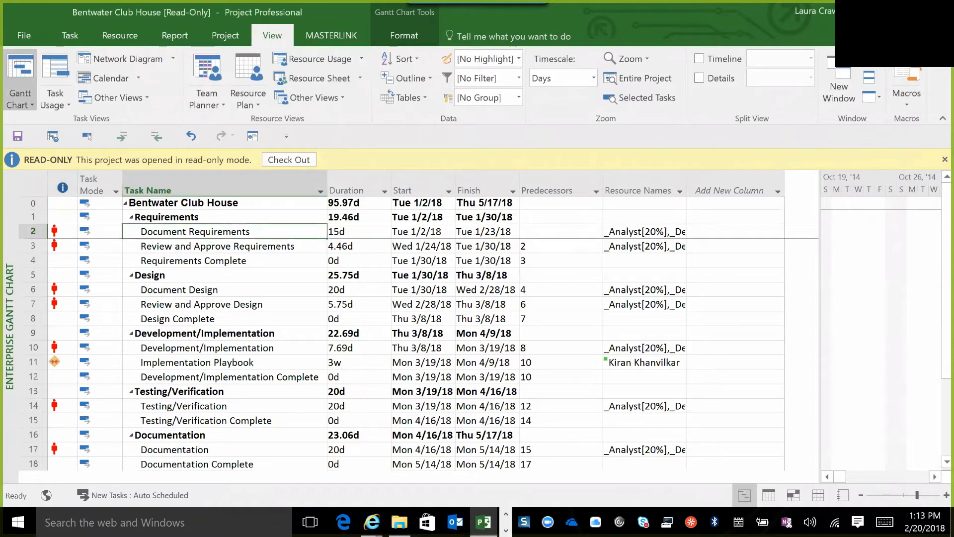
pyautogui.click(121, 34)
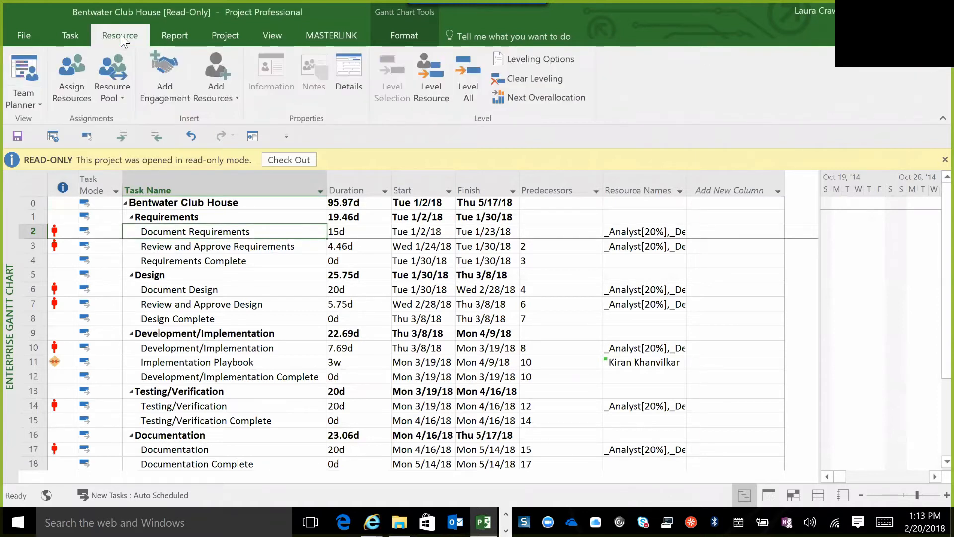
pyautogui.click(68, 75)
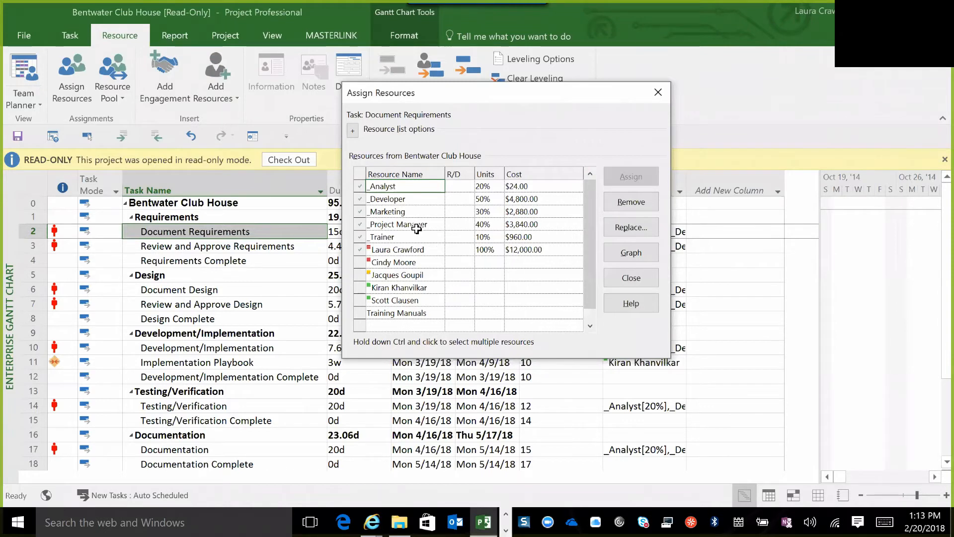
pyautogui.click(382, 225)
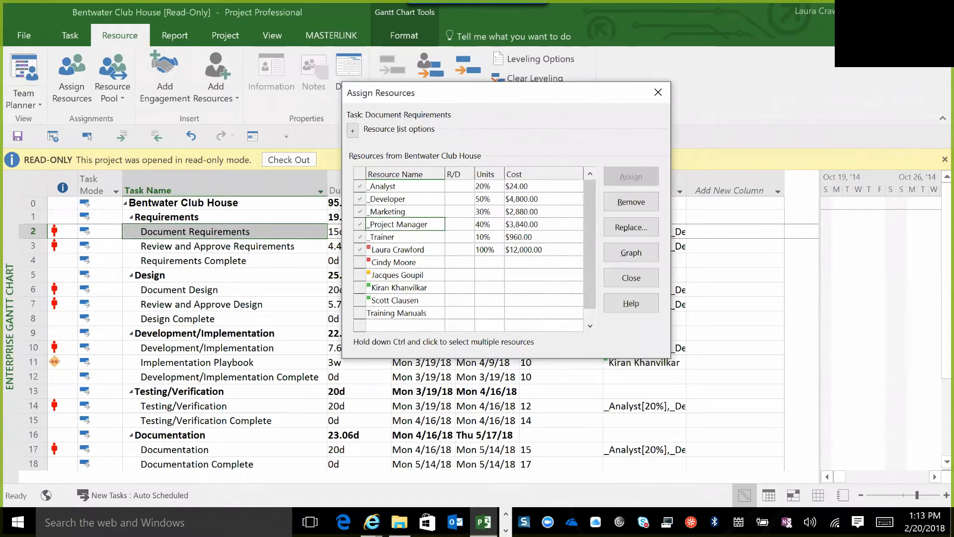
pyautogui.click(627, 230)
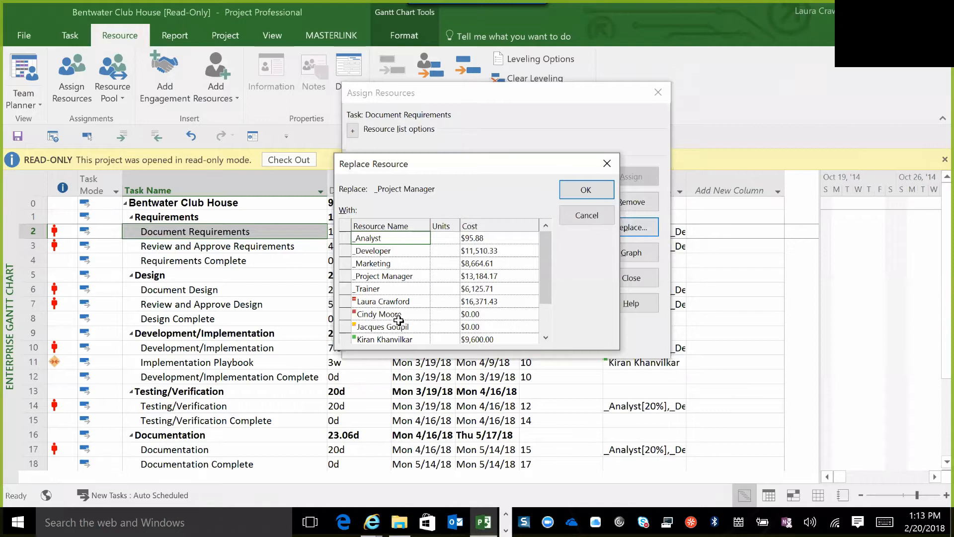
pyautogui.moveTo(390, 338)
pyautogui.click(370, 315)
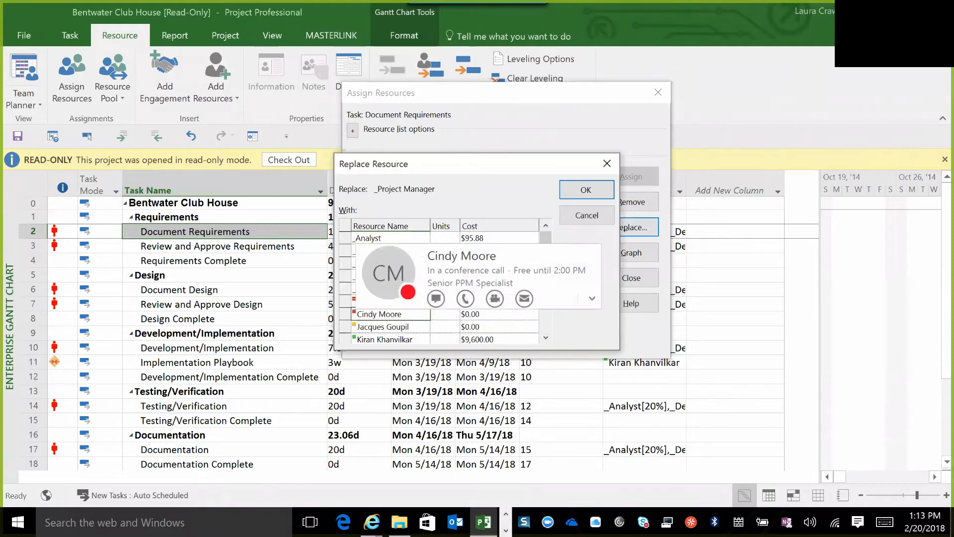
pyautogui.click(586, 191)
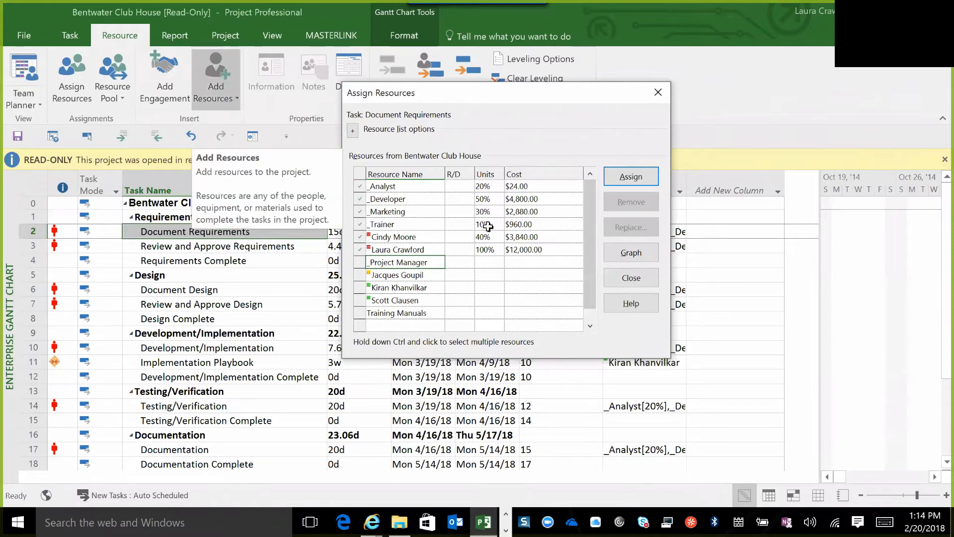
pyautogui.click(629, 281)
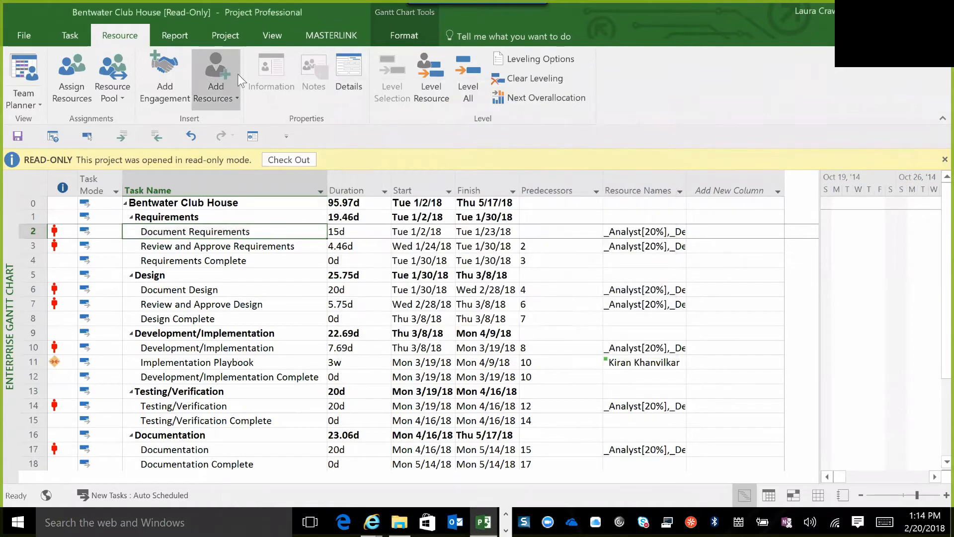
# Open Build Team from Enterprise and remove the named analyst with 120h of work from the project resources
pyautogui.click(220, 77)
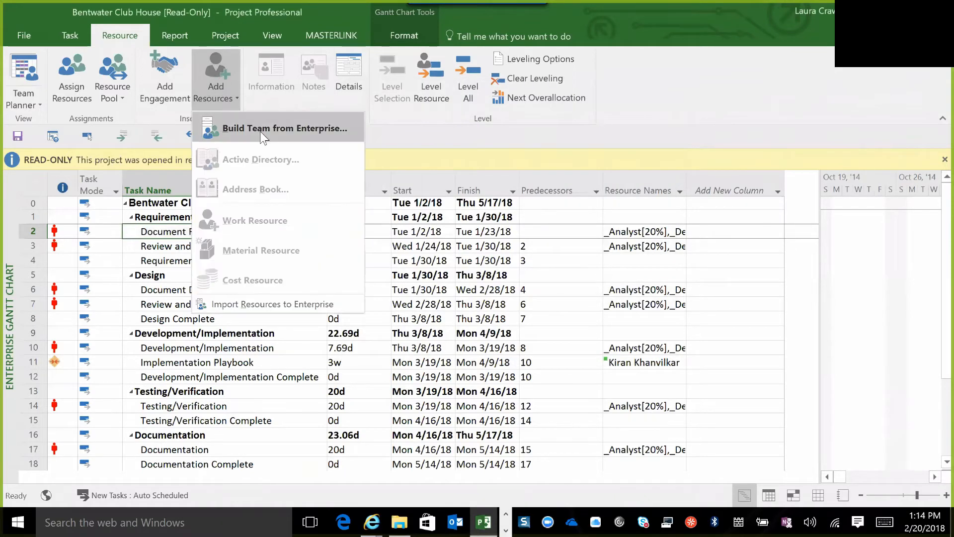
pyautogui.click(260, 128)
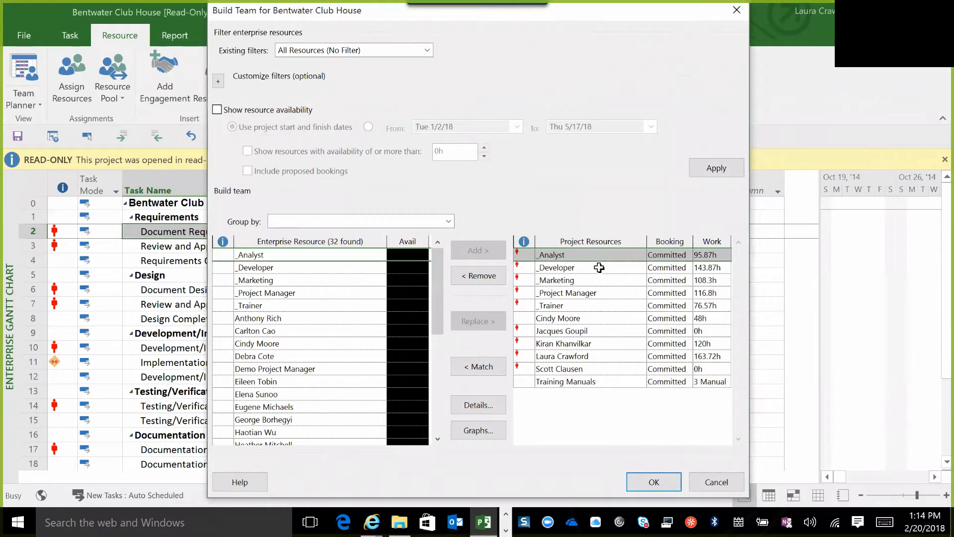
pyautogui.click(599, 267)
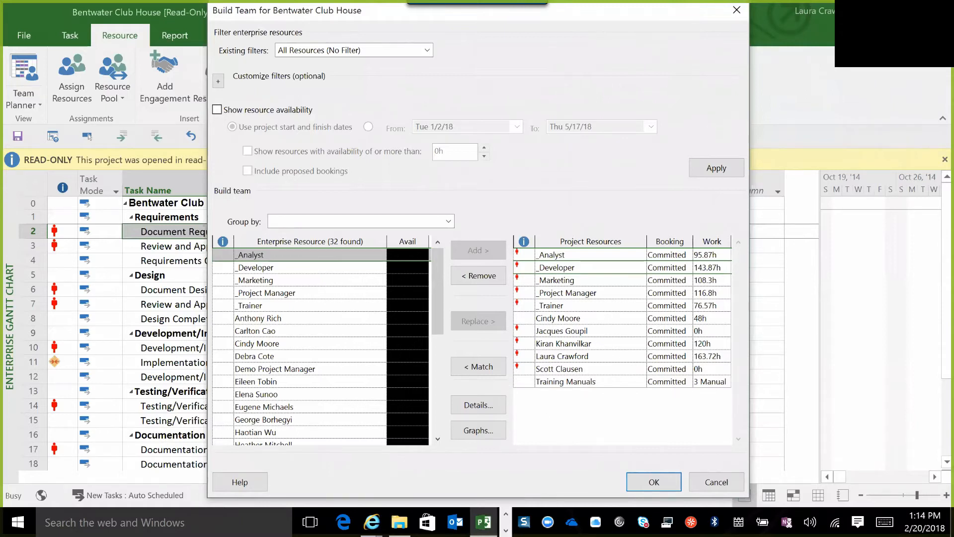
pyautogui.click(483, 280)
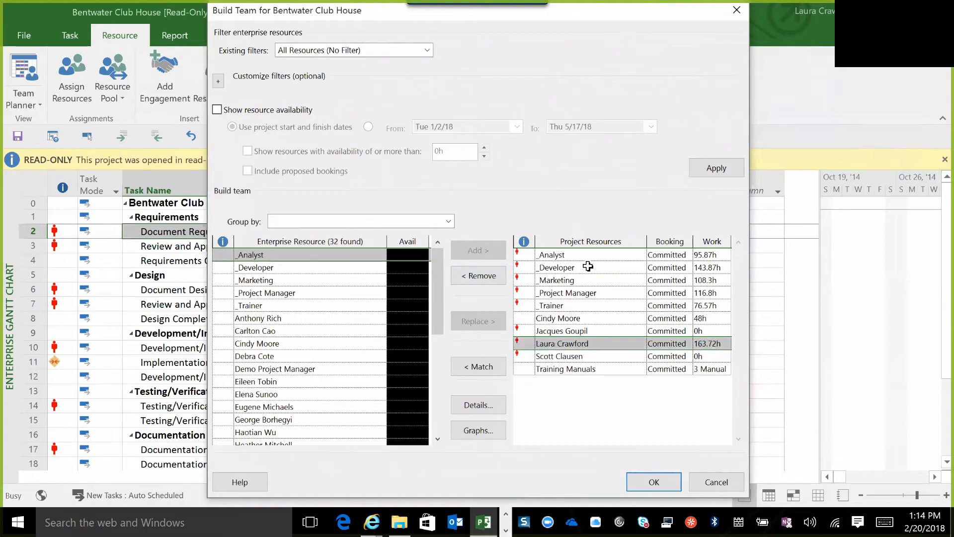
# Replace the generic _Developer project resource with the named analyst just removed, chosen from the enterprise resources, and apply the team changes
pyautogui.click(588, 267)
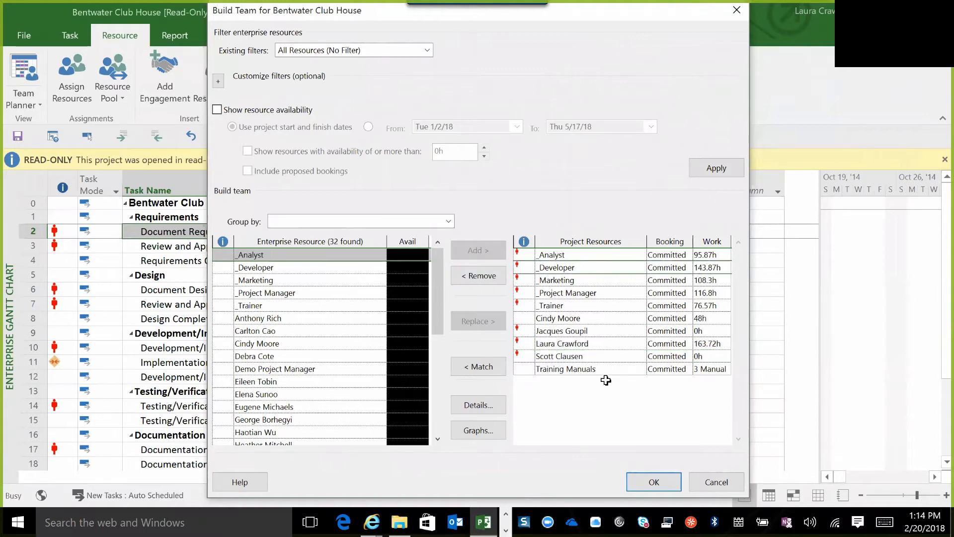
pyautogui.click(438, 438)
pyautogui.click(438, 439)
pyautogui.click(438, 438)
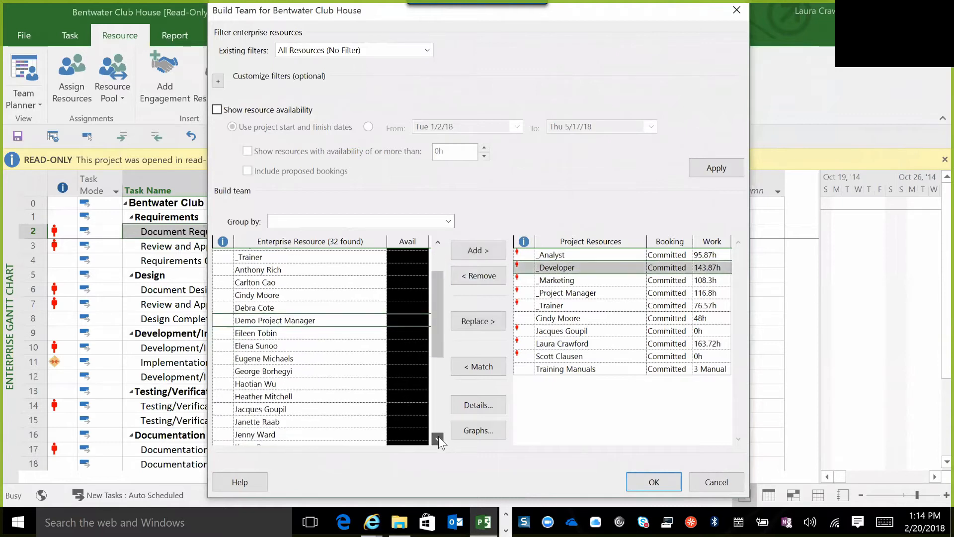
pyautogui.click(439, 438)
pyautogui.click(439, 438)
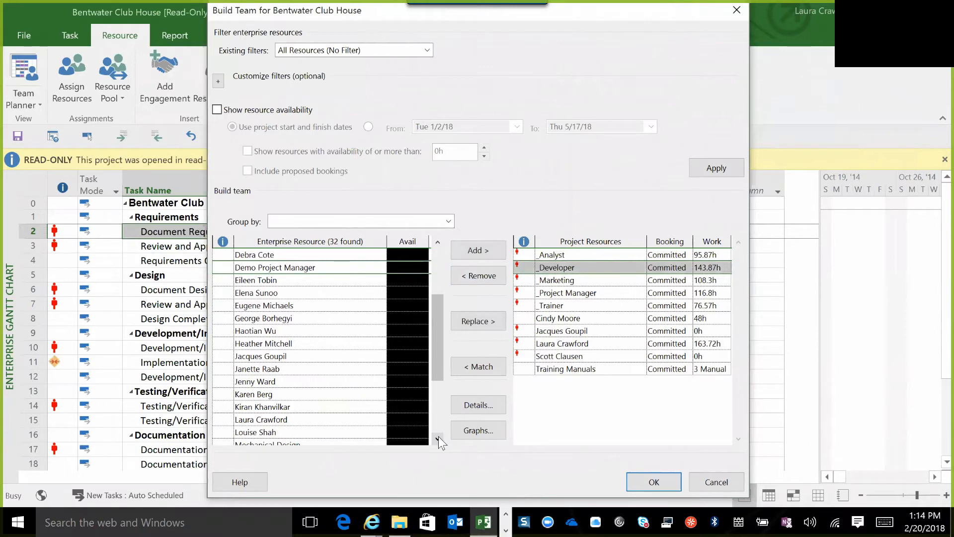
pyautogui.click(438, 437)
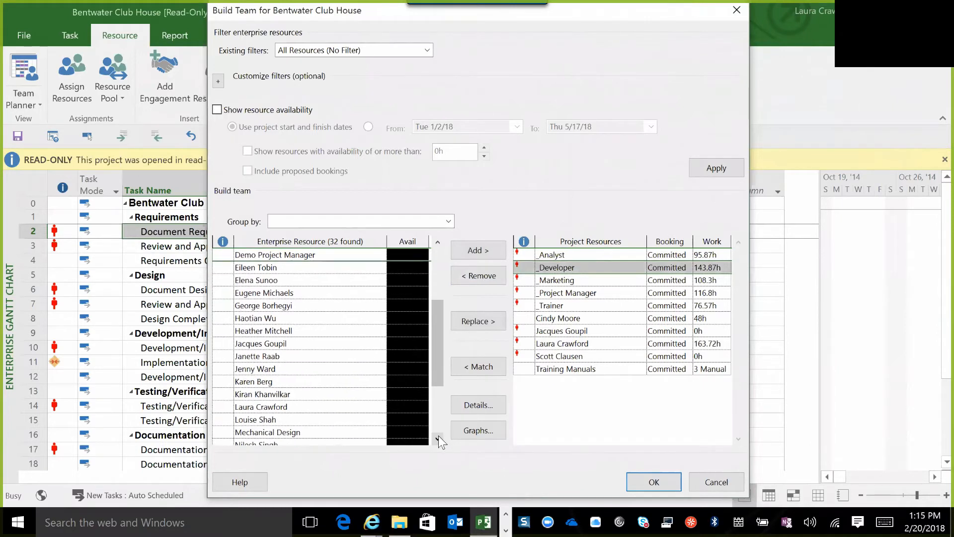
pyautogui.click(439, 438)
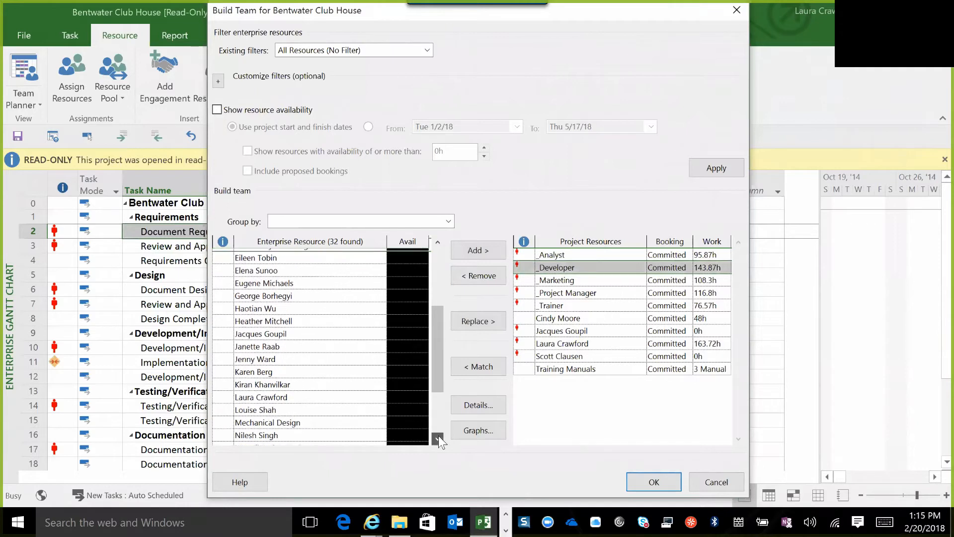
pyautogui.click(438, 437)
pyautogui.click(438, 438)
pyautogui.click(438, 437)
pyautogui.click(438, 437)
pyautogui.moveTo(437, 386); pyautogui.dragTo(440, 234)
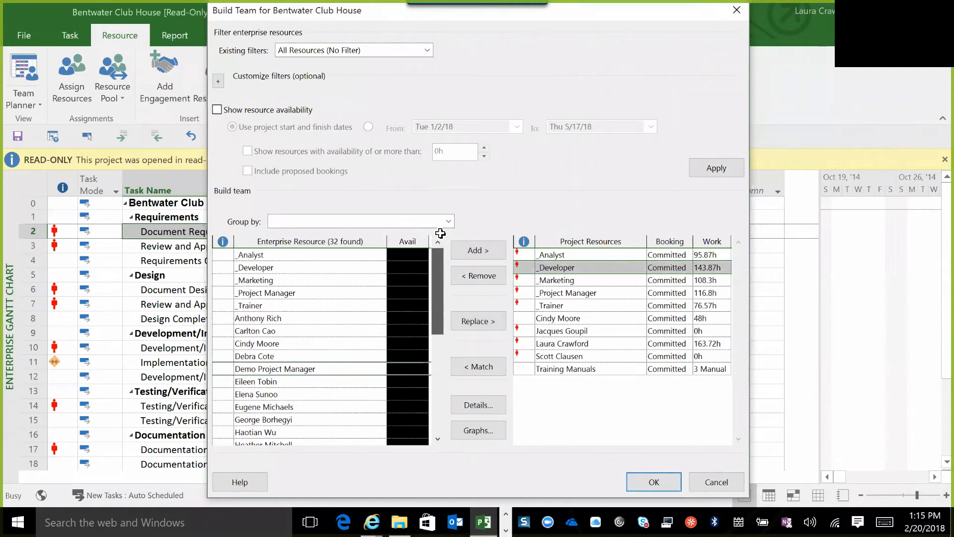
pyautogui.click(438, 440)
pyautogui.moveTo(437, 440); pyautogui.dragTo(437, 439)
pyautogui.click(330, 356)
pyautogui.click(490, 321)
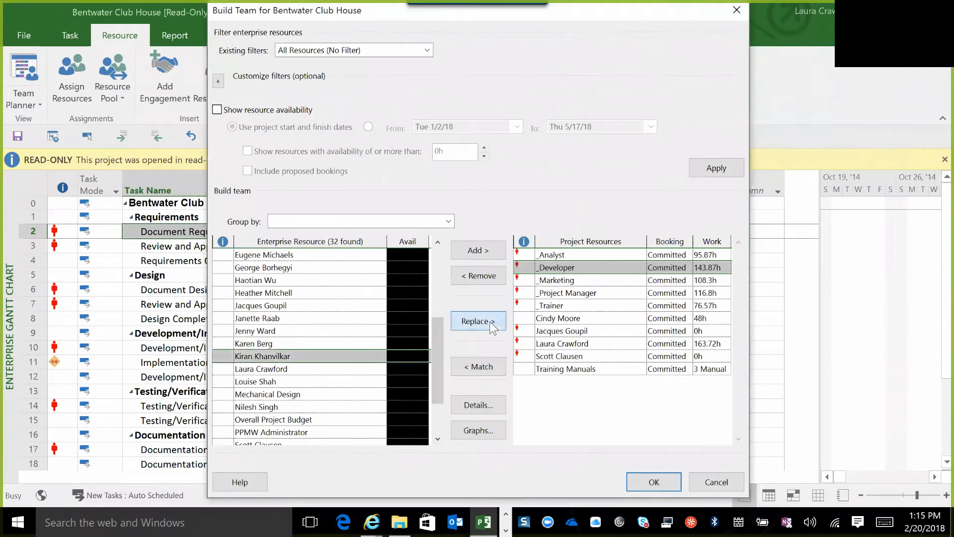
pyautogui.click(655, 481)
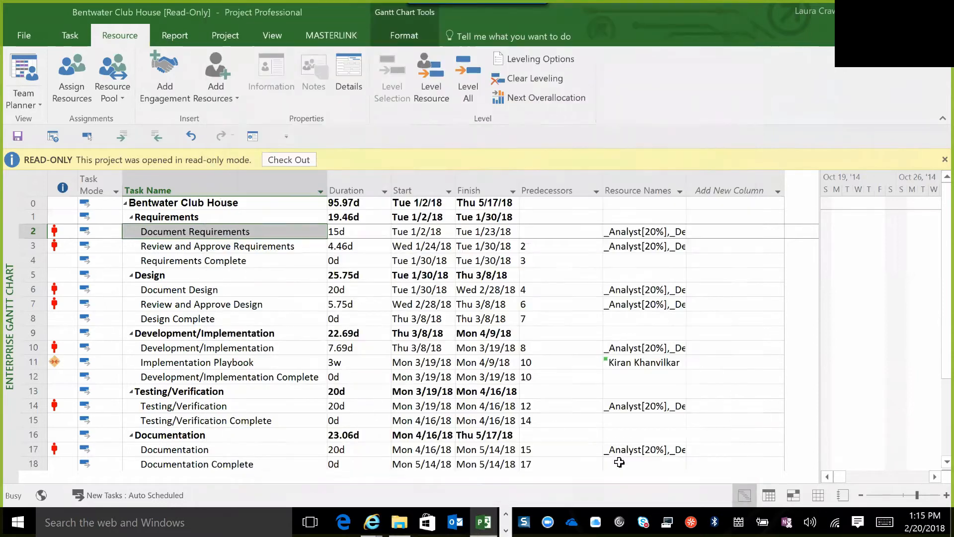
# Widen the Resource Names column and review the resources assigned to Document Requirements, Review and Approve Requirements, and Review and Approve Design
pyautogui.moveTo(685, 190); pyautogui.dragTo(740, 191)
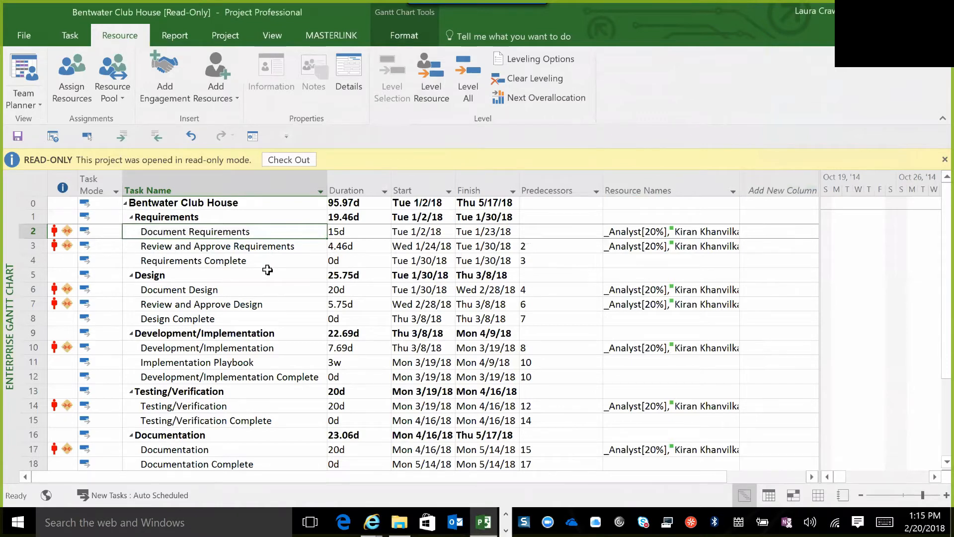
pyautogui.click(64, 82)
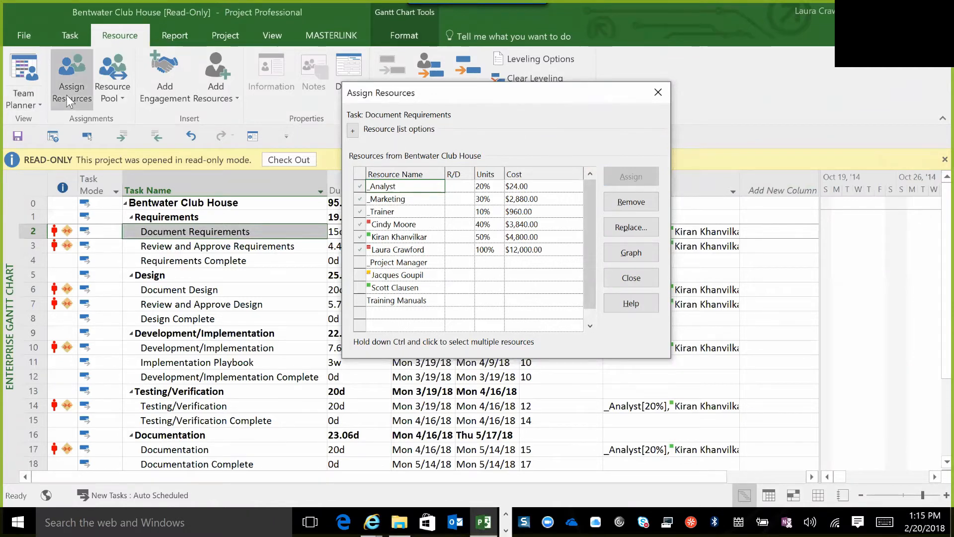
pyautogui.click(247, 243)
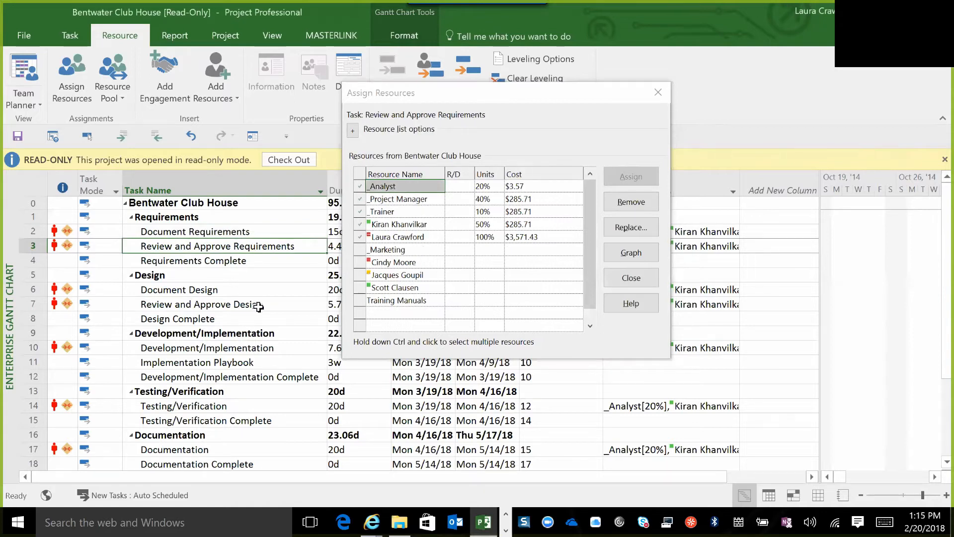
pyautogui.click(258, 305)
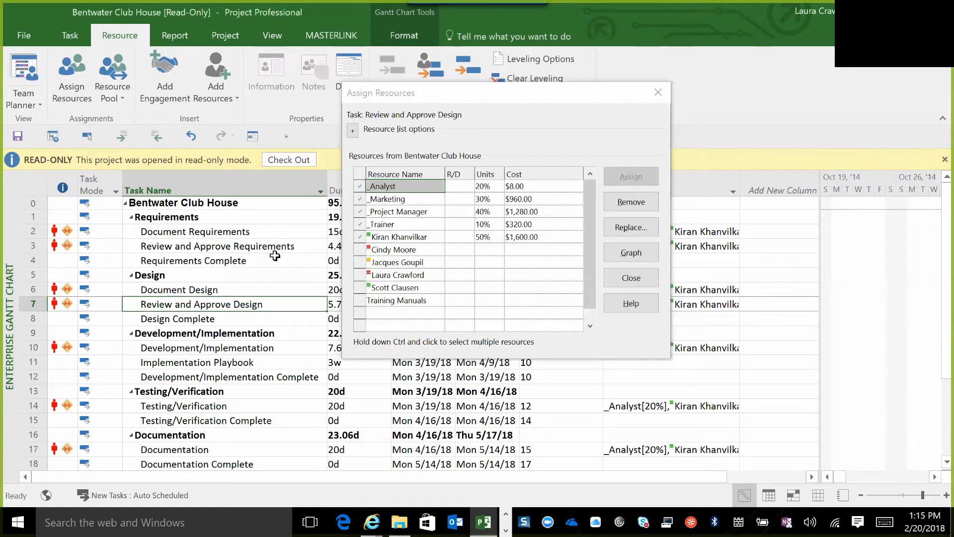
# Set the named Senior PPM Specialist's assignment units on the Document Requirements task to 50%
pyautogui.click(277, 232)
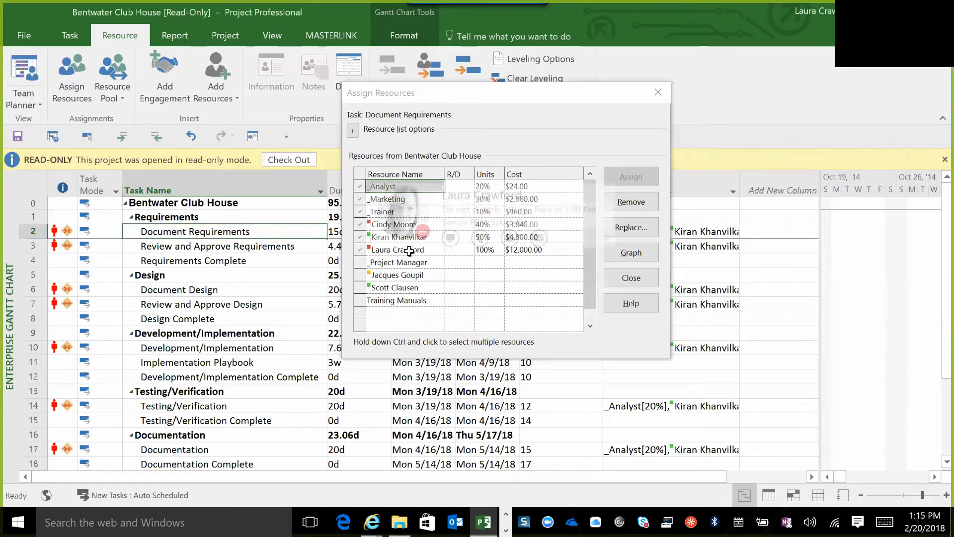
pyautogui.click(495, 251)
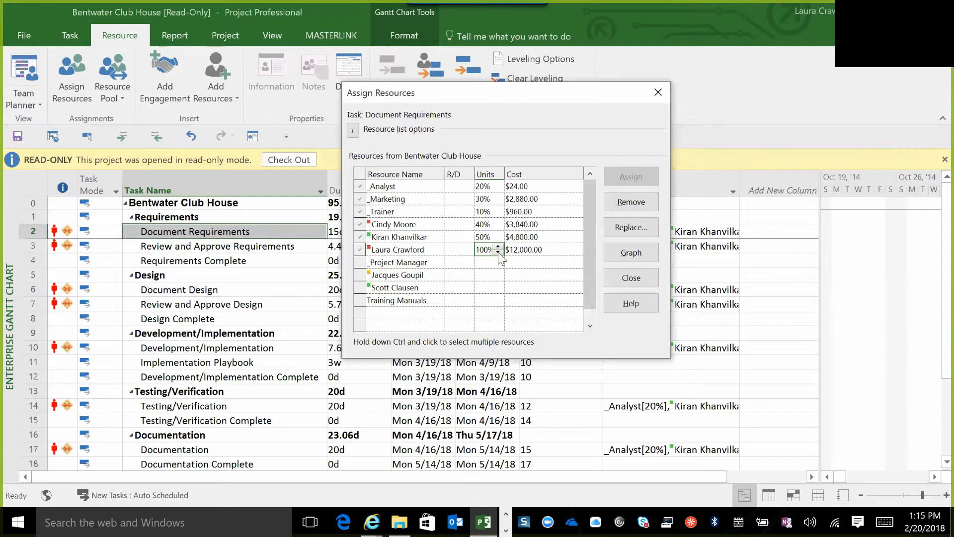
pyautogui.click(499, 253)
pyautogui.moveTo(434, 253)
# Remove the generic _Analyst, _Marketing and _Trainer resources from the Document Requirements task and close the resource assignments
pyautogui.click(429, 187)
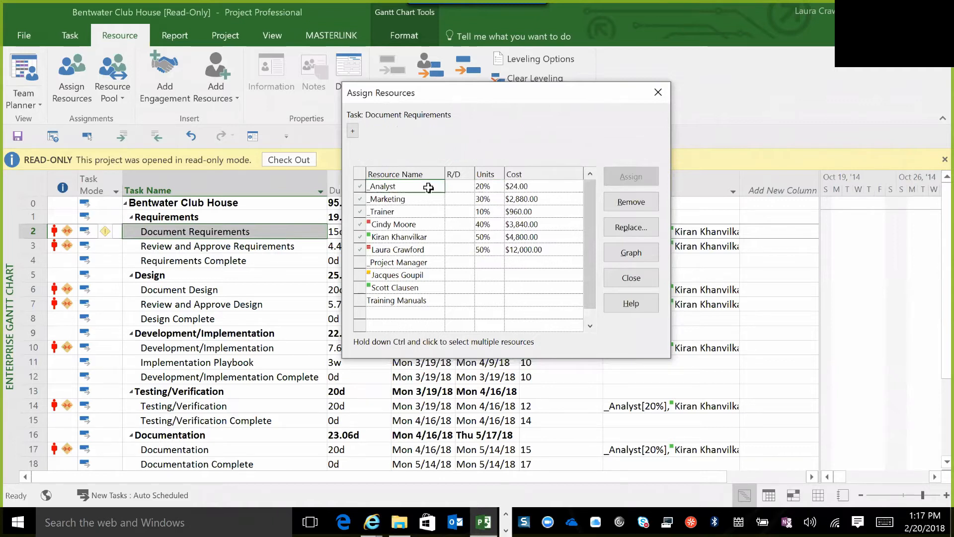
pyautogui.keyDown('shift'); pyautogui.click(427, 212); pyautogui.keyUp('shift')
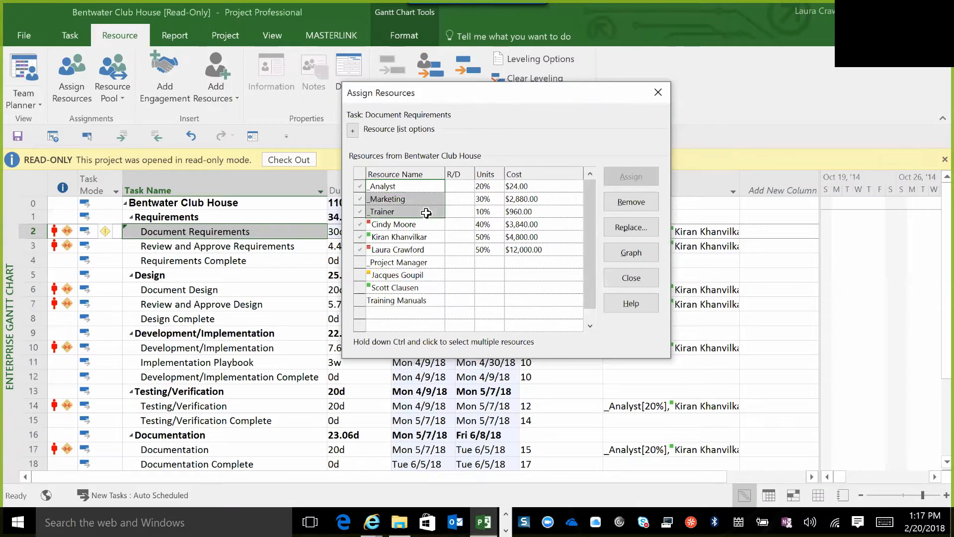
pyautogui.click(646, 204)
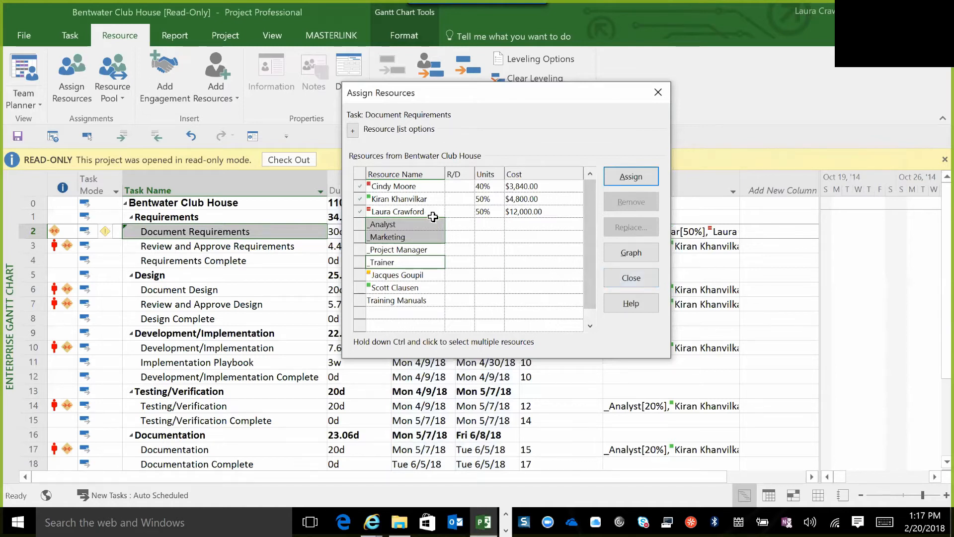
pyautogui.moveTo(426, 213)
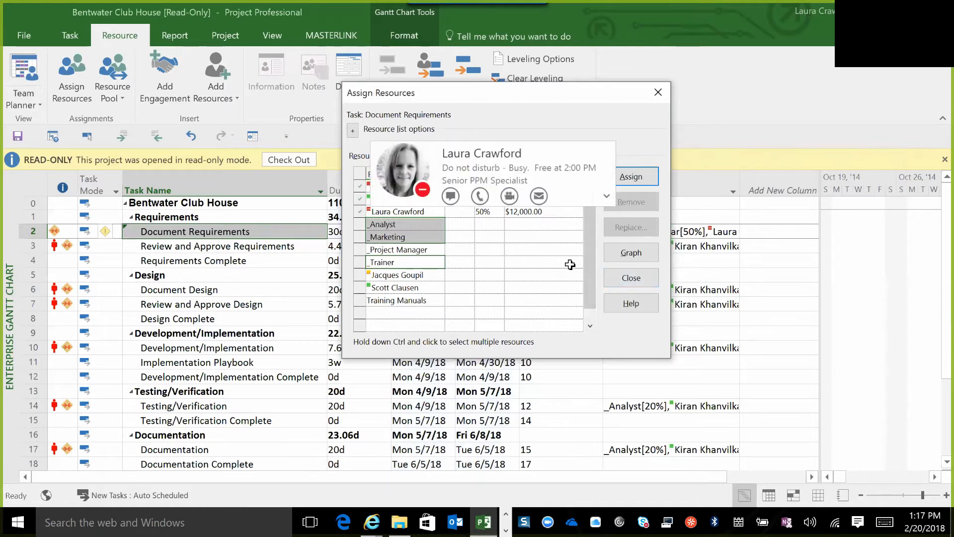
pyautogui.click(632, 278)
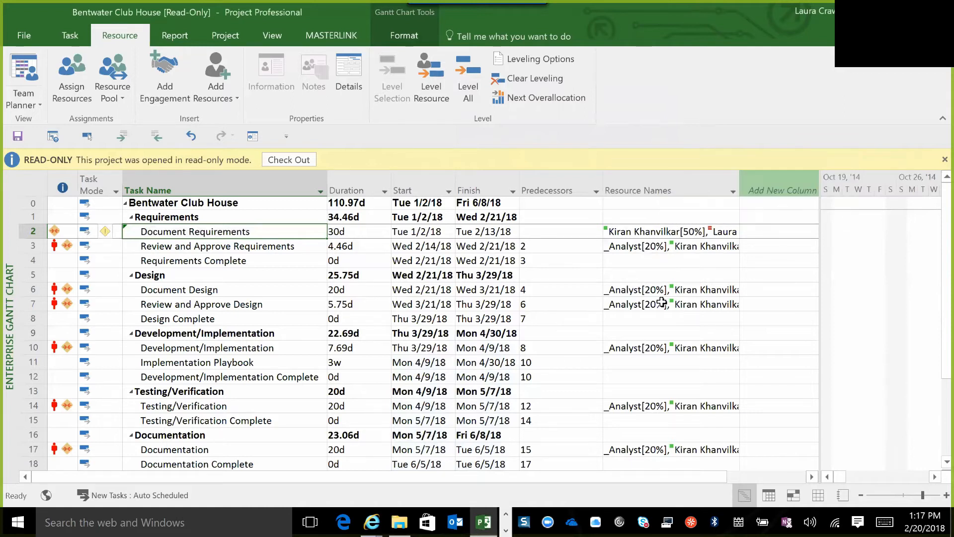
# Widen the Resource Names column further and disable the display option that shows online status next to names
pyautogui.moveTo(740, 180); pyautogui.dragTo(799, 180)
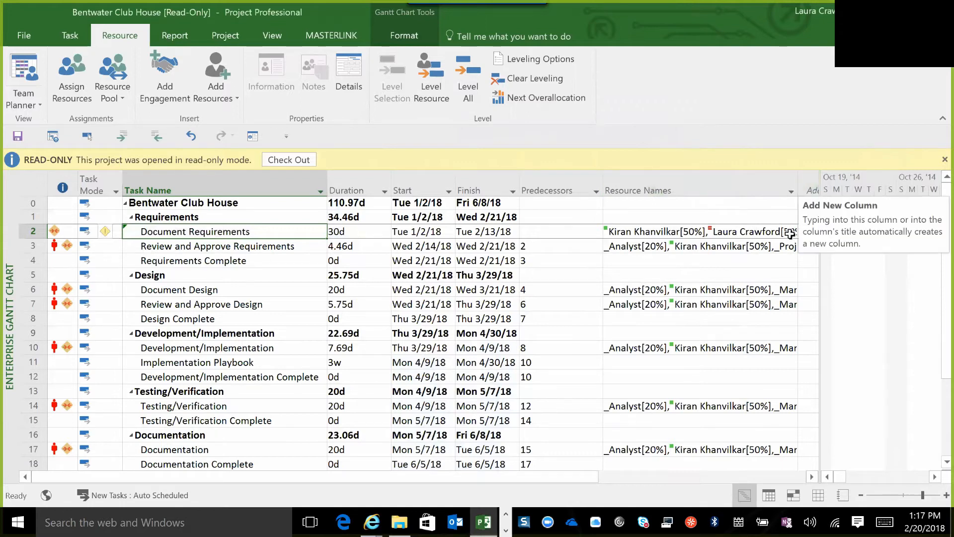
pyautogui.moveTo(791, 234)
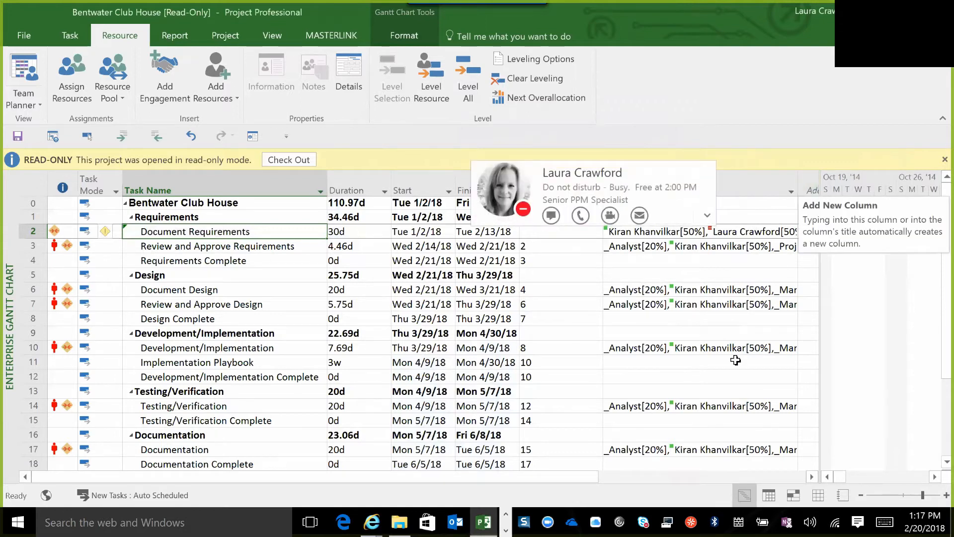
pyautogui.click(24, 38)
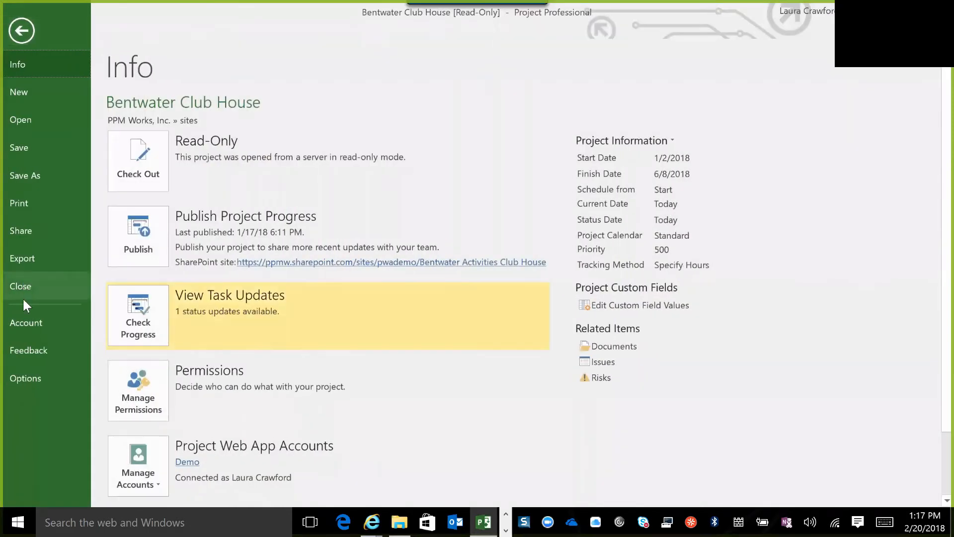
pyautogui.click(30, 377)
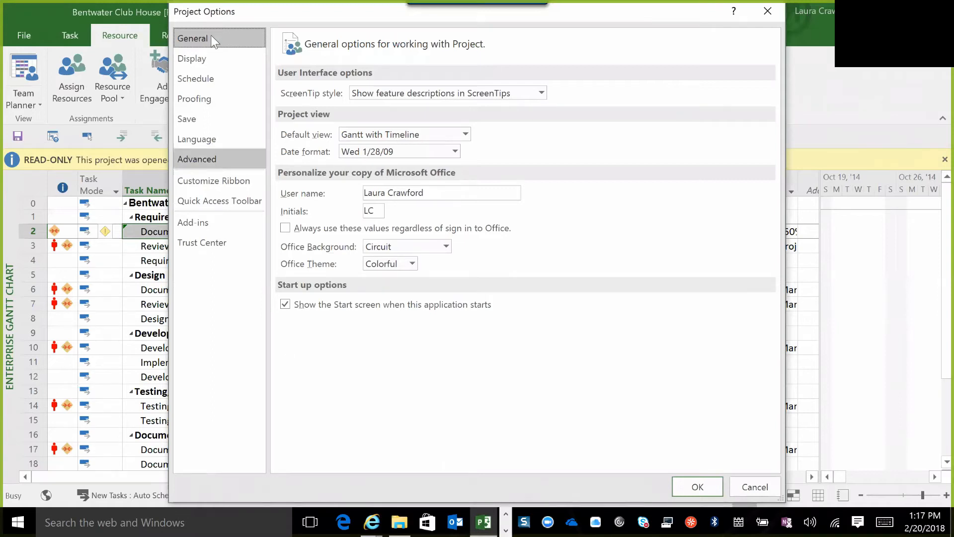
pyautogui.click(223, 62)
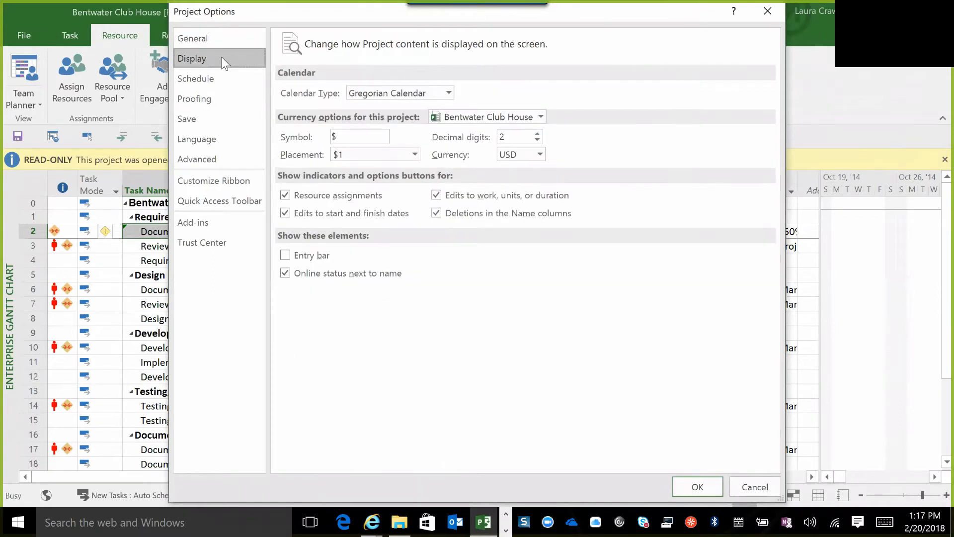
pyautogui.click(287, 274)
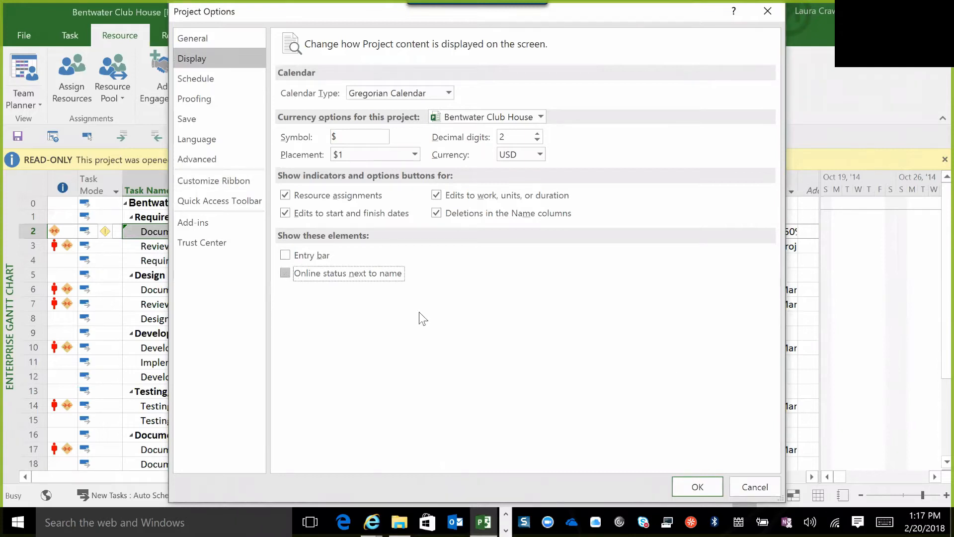
pyautogui.click(696, 487)
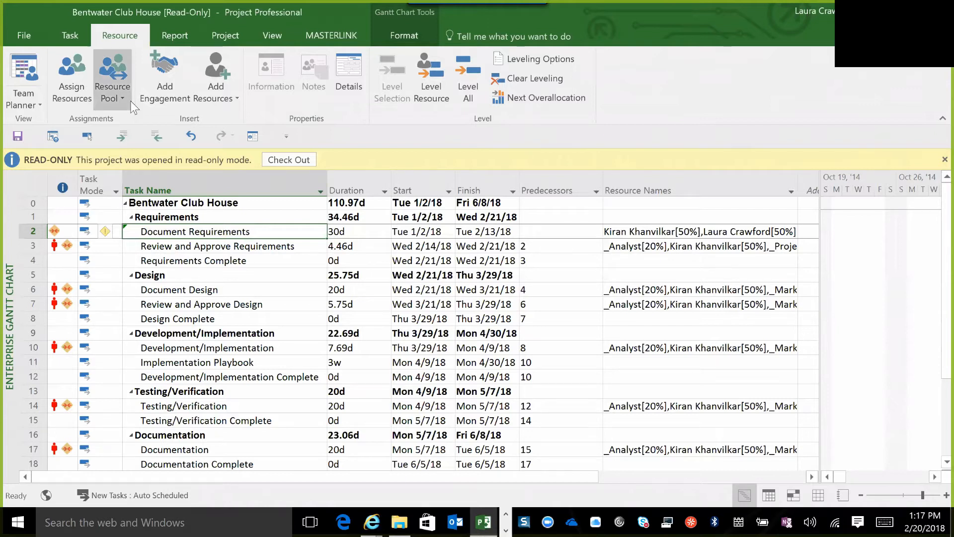
# Recheck the online status display option without changing it, and view the Document Requirements resource assignments
pyautogui.click(25, 36)
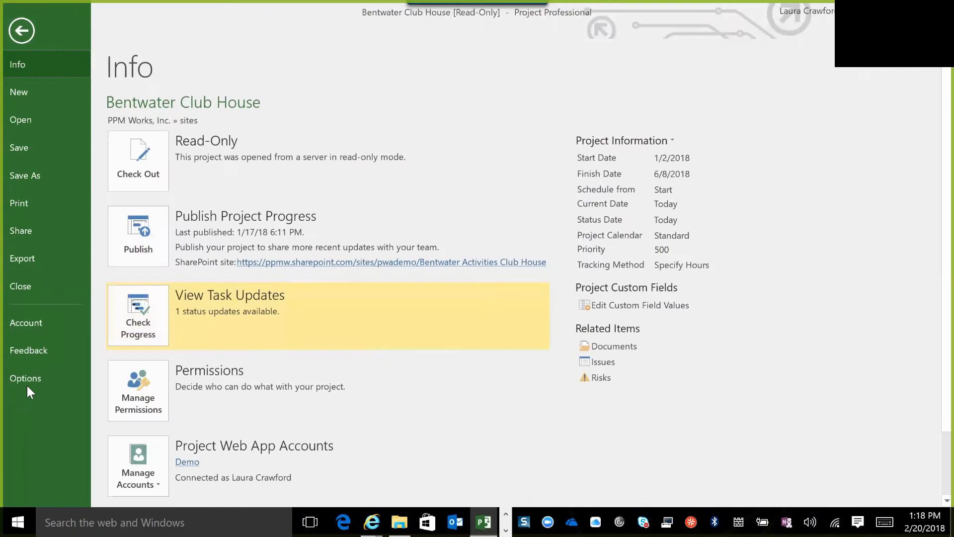
pyautogui.click(30, 380)
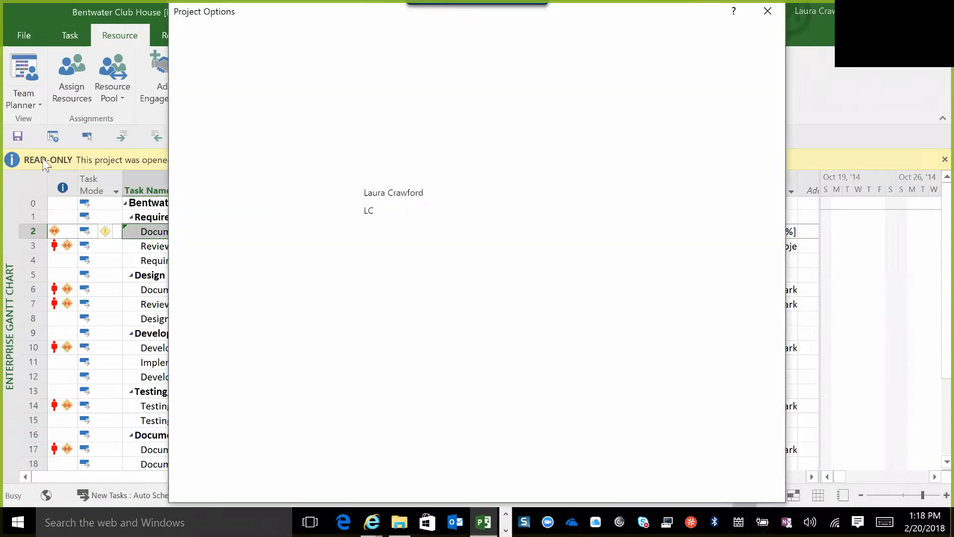
pyautogui.click(228, 63)
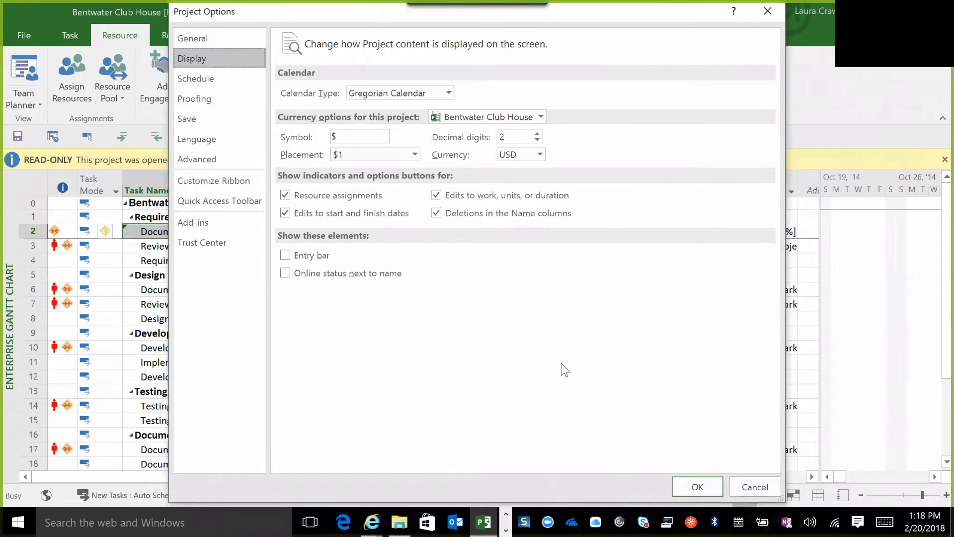
pyautogui.click(755, 487)
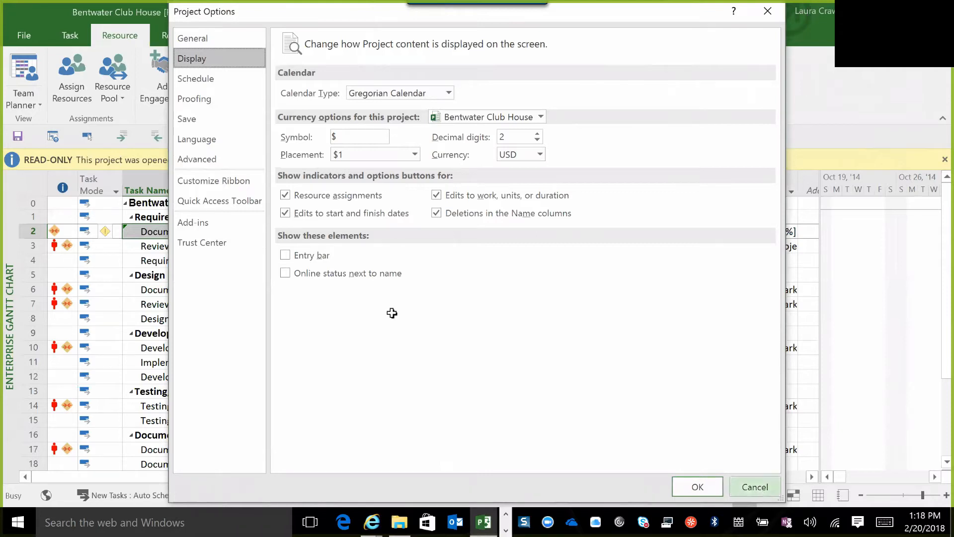
pyautogui.click(64, 76)
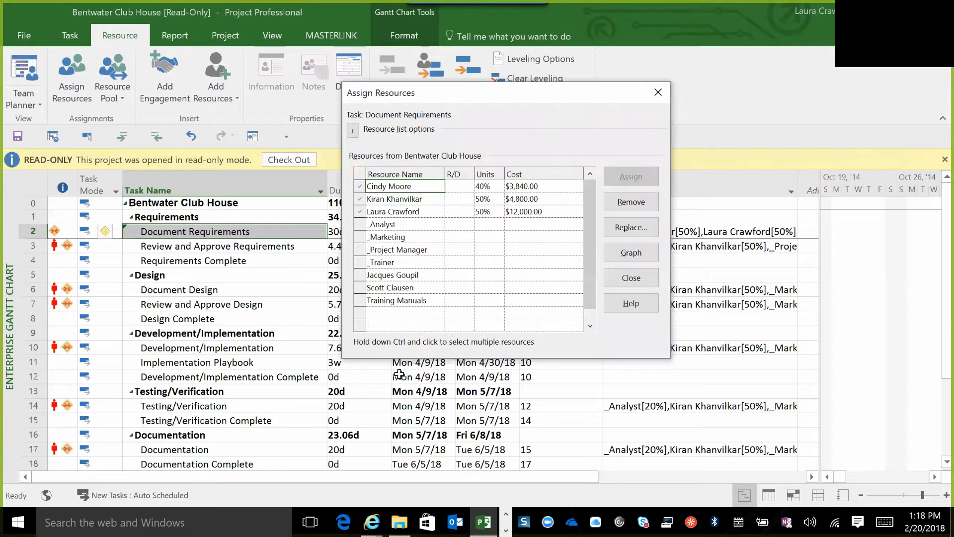
pyautogui.click(621, 276)
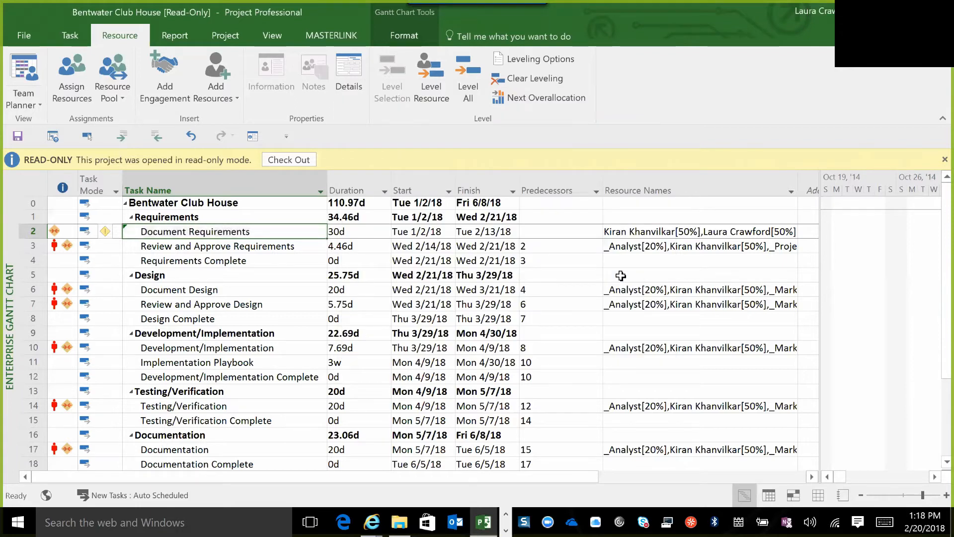
# Review the Admin Training task's resource assignments, widening the Units column to read the Training Manuals quantity in full
pyautogui.scroll(-5, 933, 467)
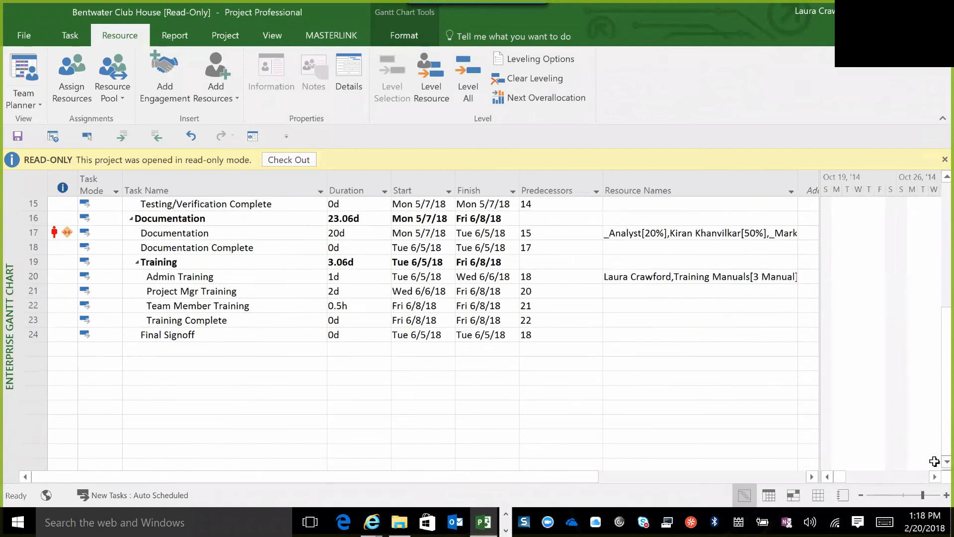
pyautogui.click(233, 277)
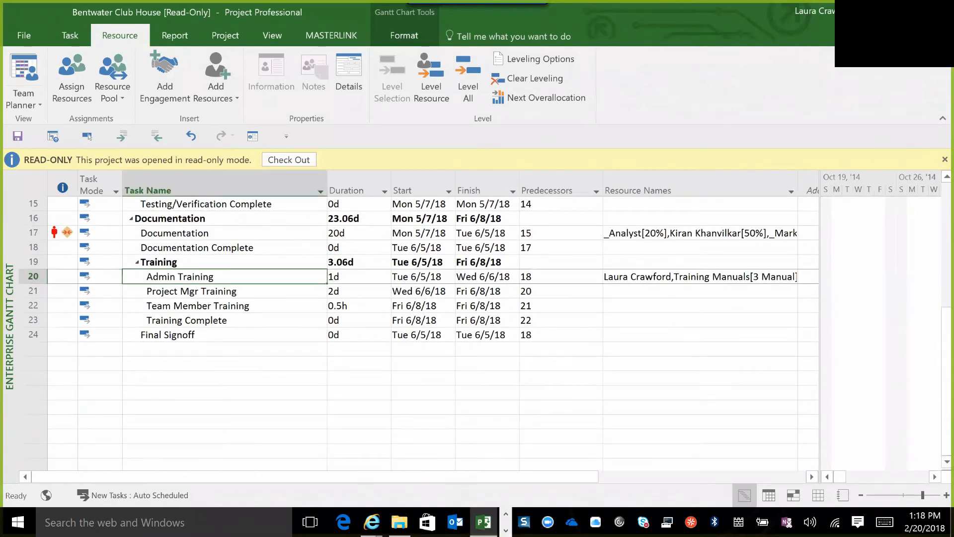
pyautogui.click(70, 95)
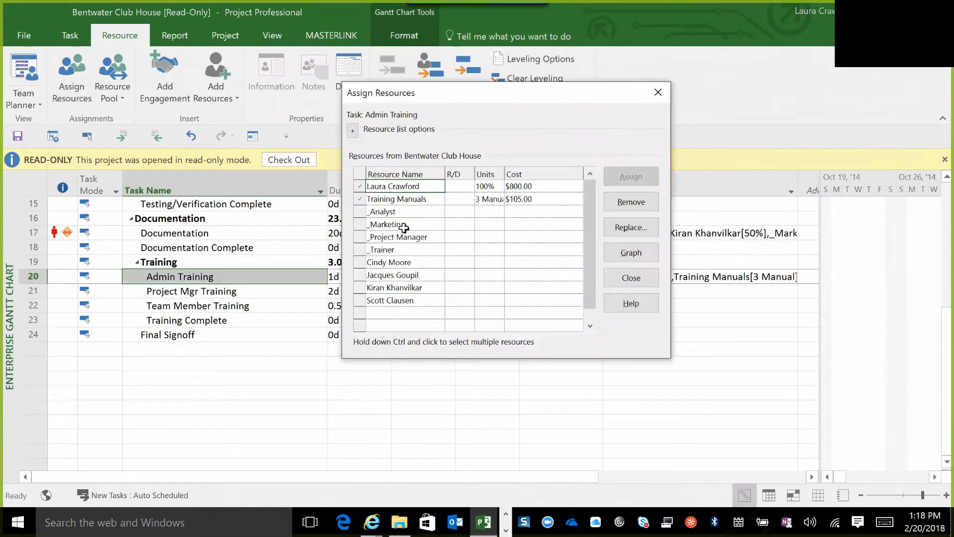
pyautogui.click(432, 199)
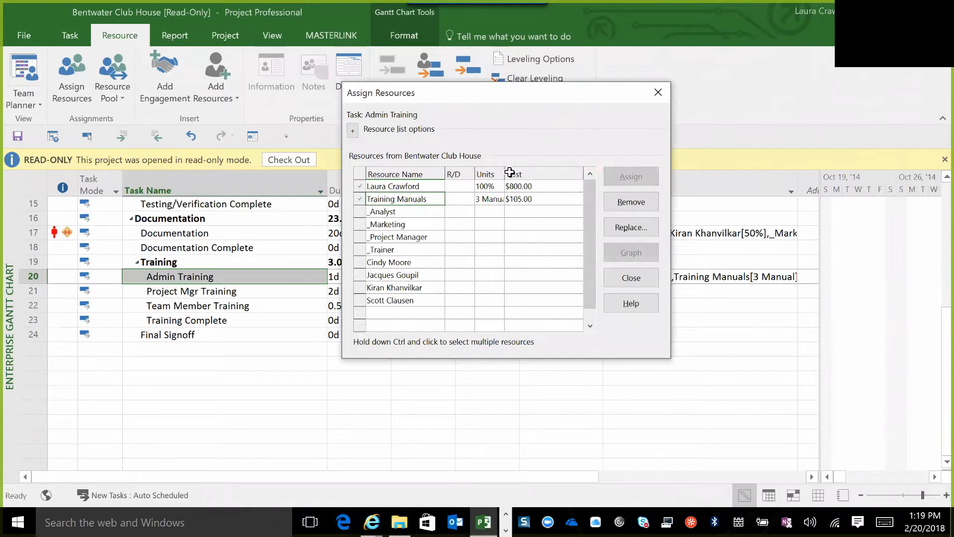
pyautogui.moveTo(504, 173); pyautogui.dragTo(525, 173)
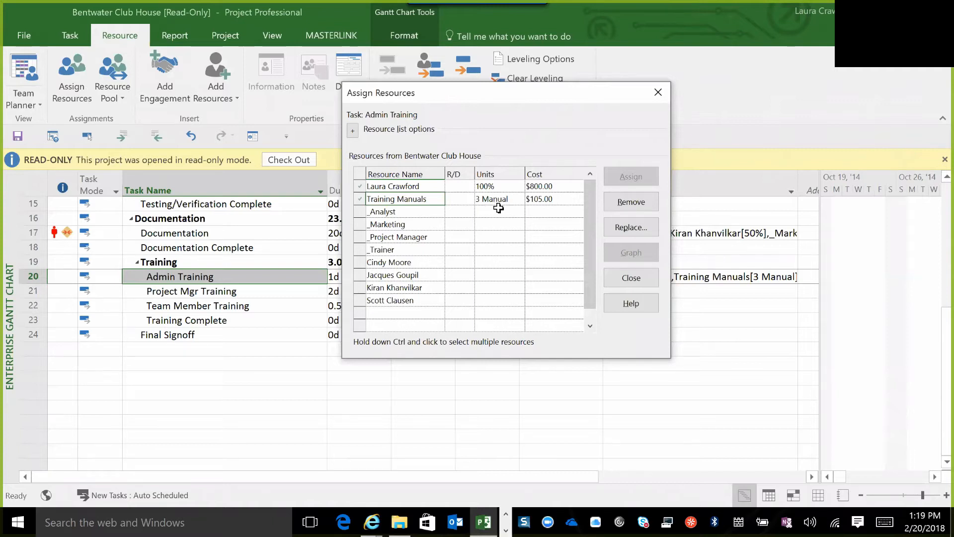
pyautogui.click(627, 278)
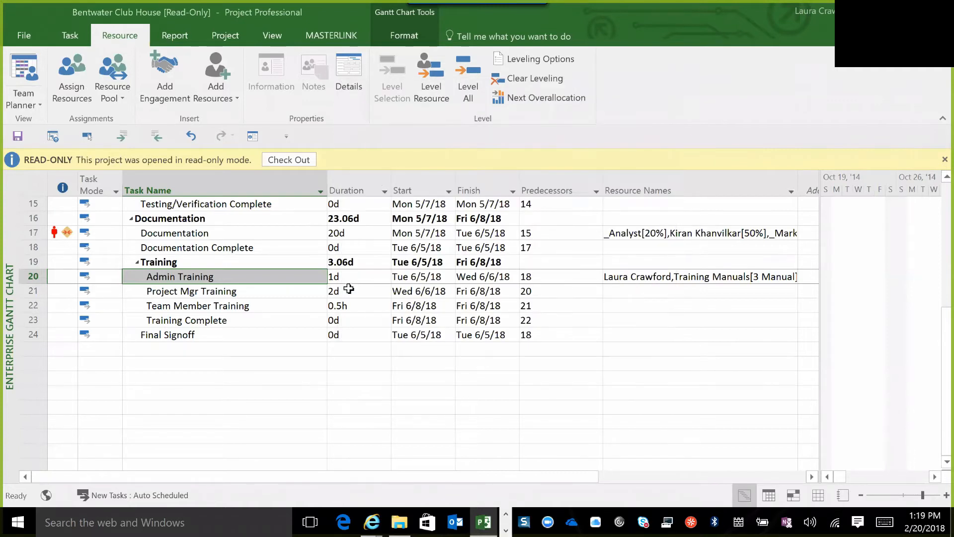
# Assign the same named trainer used for Admin Training and the Training Manuals material to the Project Mgr Training task
pyautogui.click(281, 292)
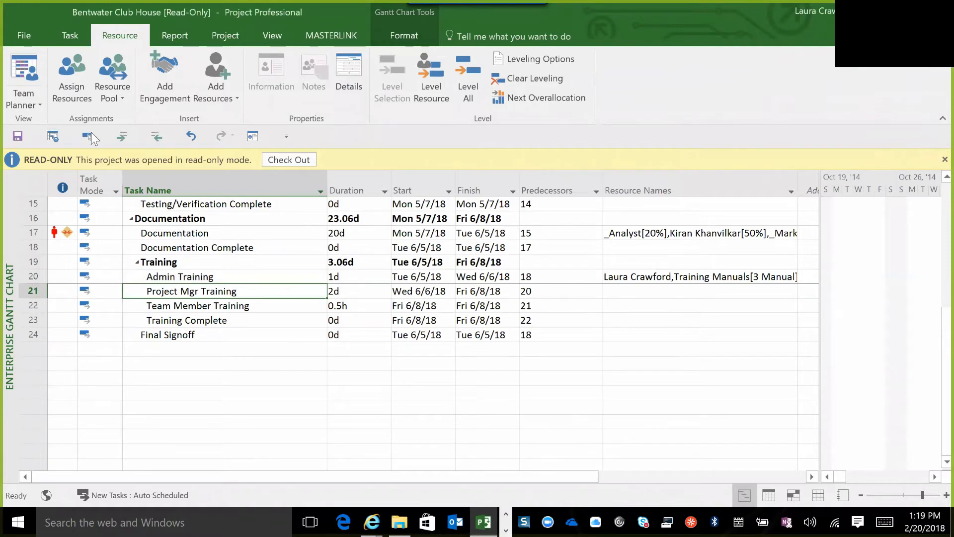
pyautogui.click(75, 99)
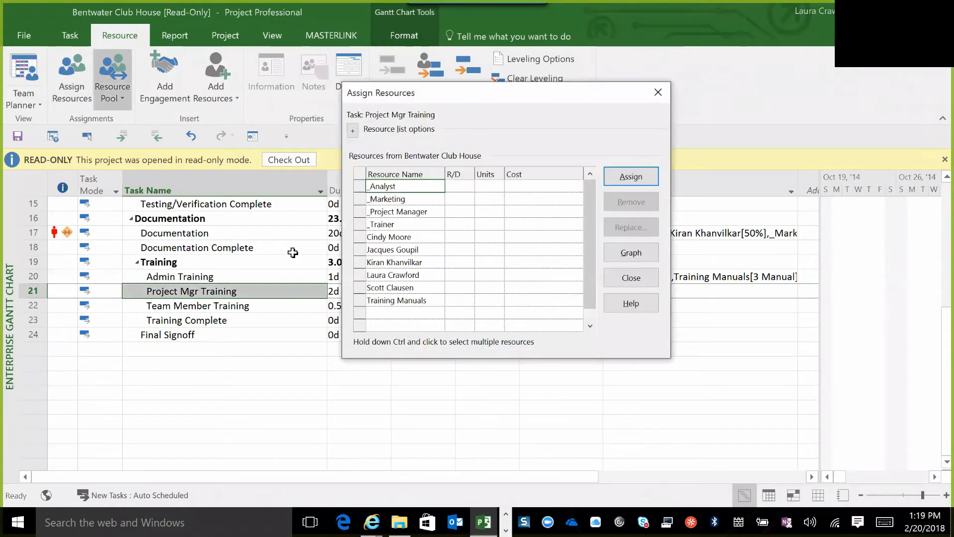
pyautogui.click(430, 275)
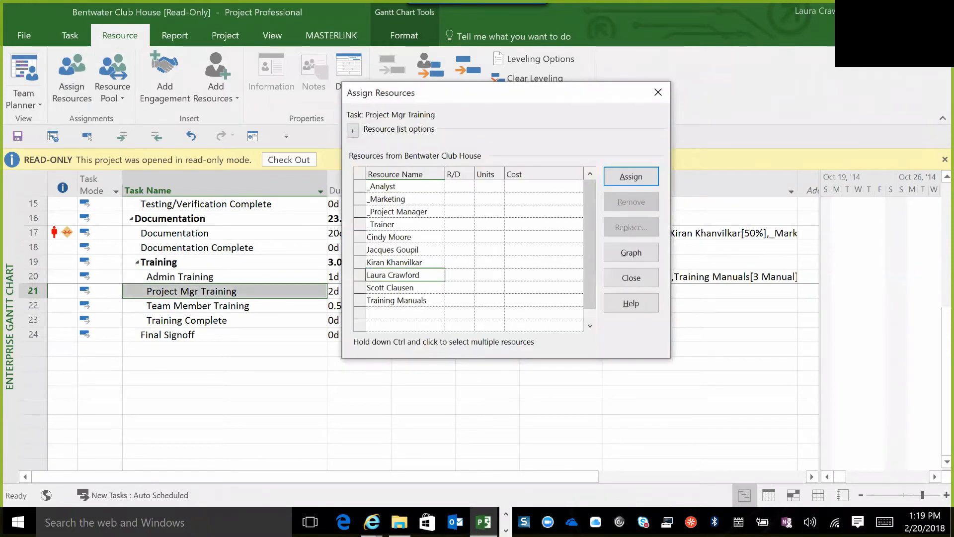
pyautogui.keyDown('ctrl'); pyautogui.click(433, 300); pyautogui.keyUp('ctrl')
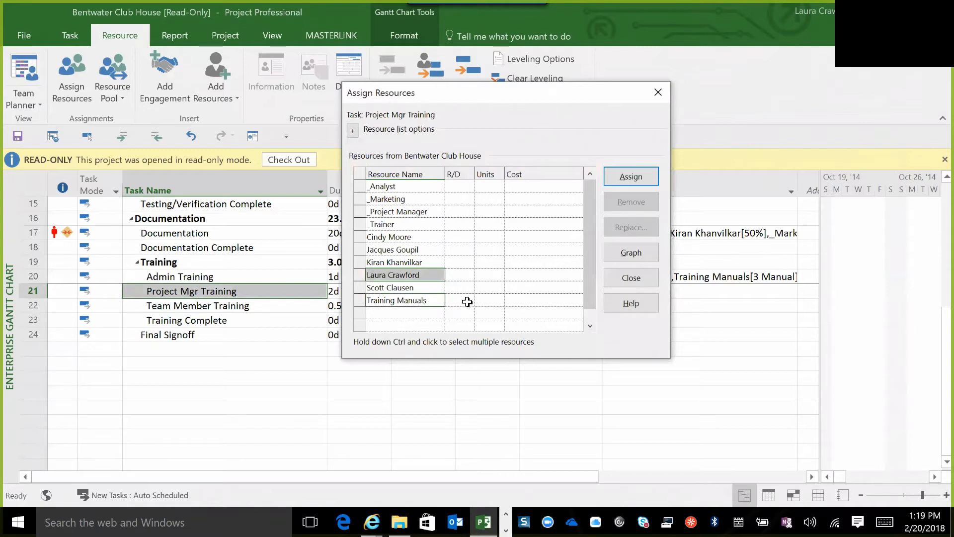
pyautogui.click(484, 300)
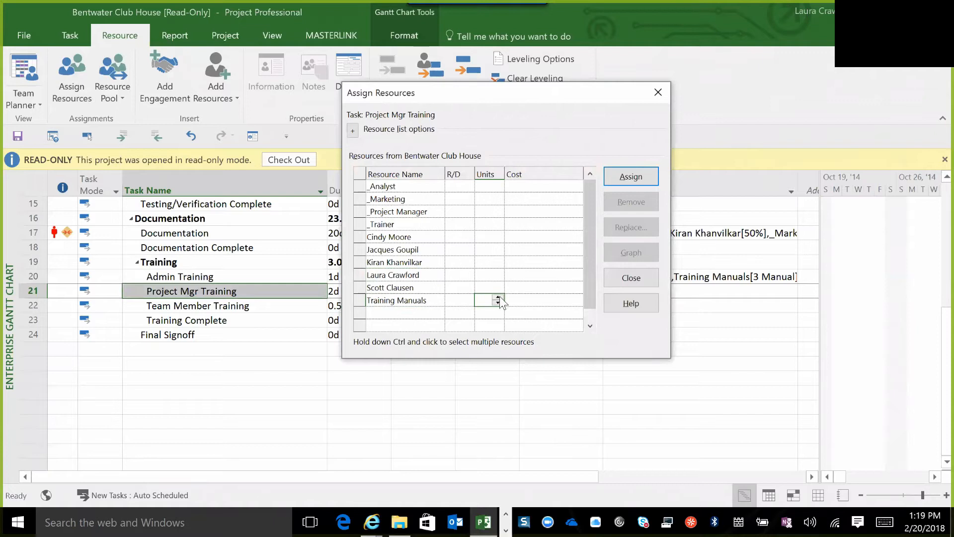
pyautogui.click(420, 275)
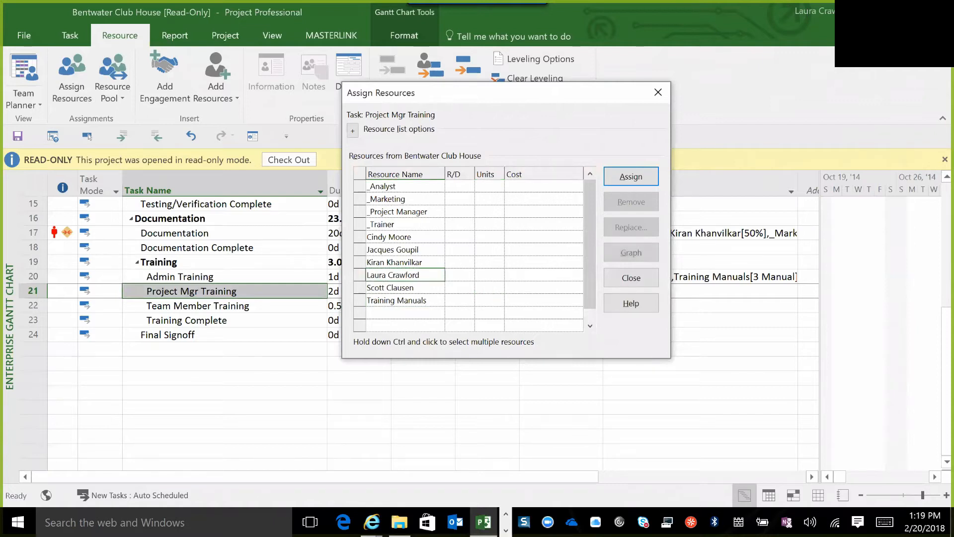
pyautogui.keyDown('ctrl'); pyautogui.click(427, 300); pyautogui.keyUp('ctrl')
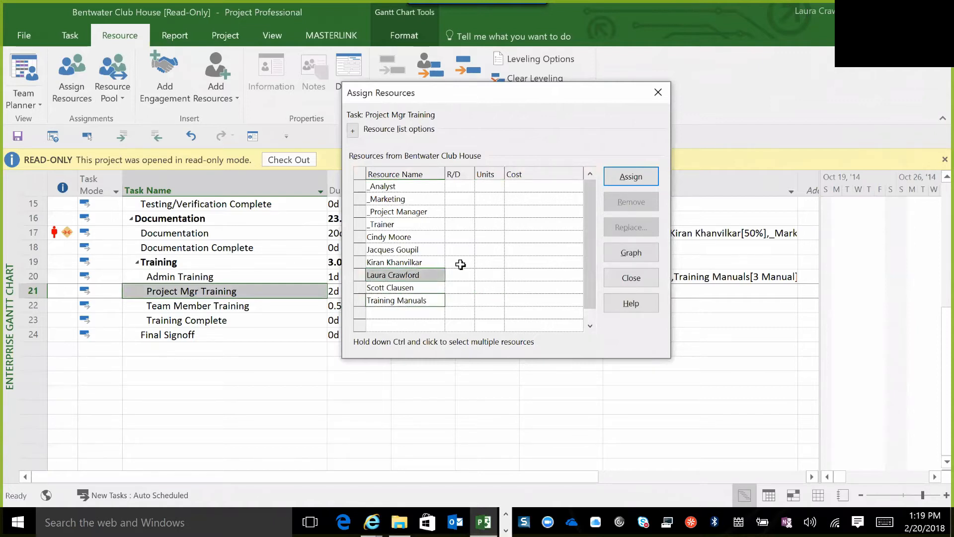
pyautogui.click(642, 179)
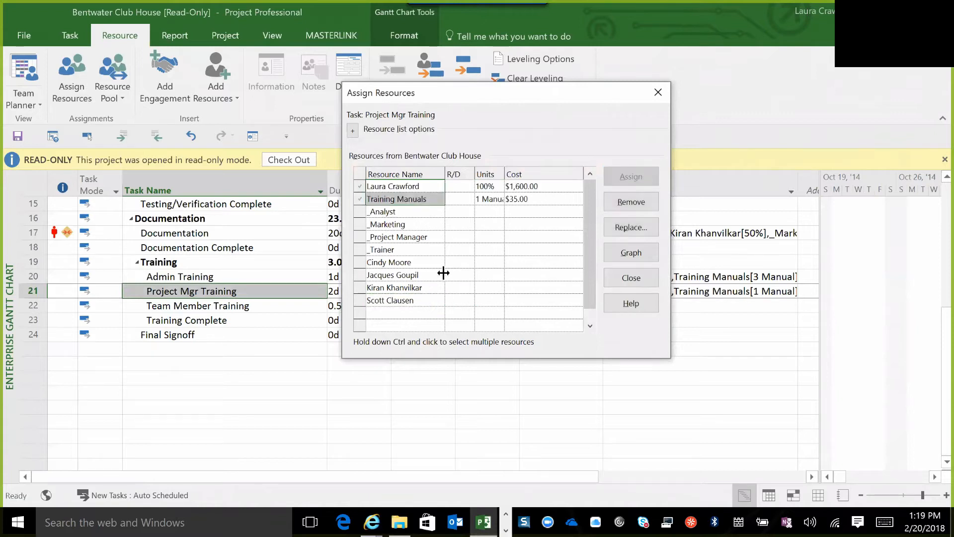
# Set the Training Manuals quantity on the Project Mgr Training task to 5 manuals and close the resource assignments
pyautogui.click(490, 199)
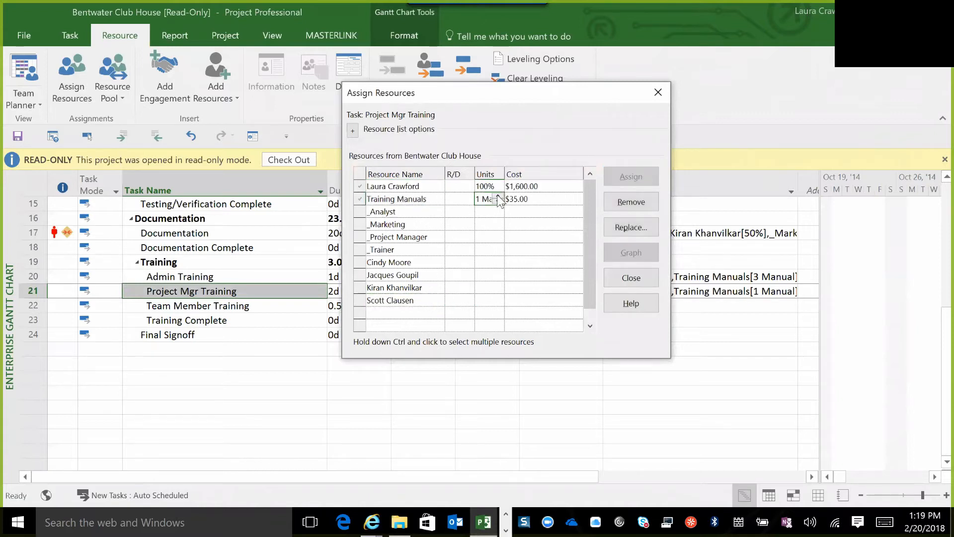
pyautogui.click(499, 197)
pyautogui.click(499, 197)
pyautogui.click(499, 197)
pyautogui.click(499, 196)
pyautogui.click(499, 196)
pyautogui.click(499, 197)
pyautogui.click(499, 197)
pyautogui.click(499, 197)
pyautogui.click(496, 213)
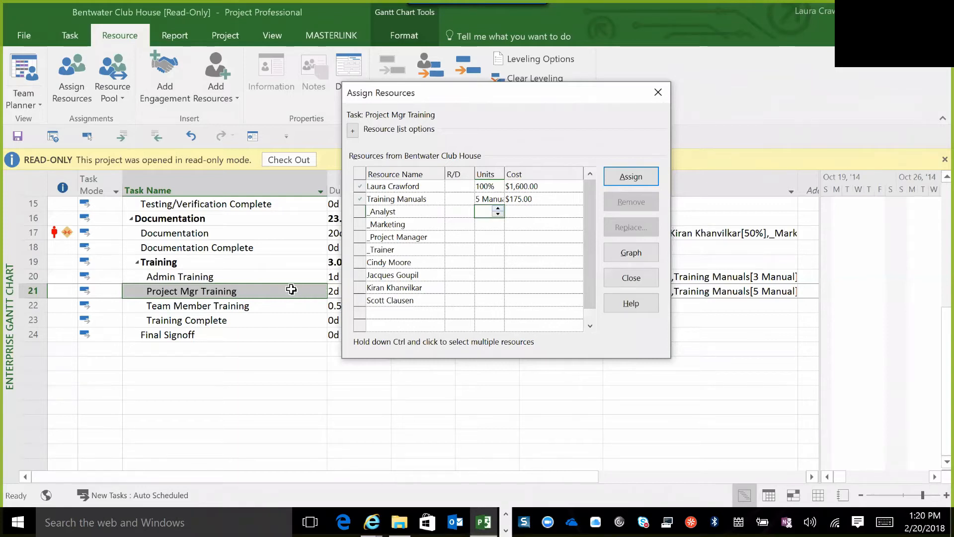
pyautogui.click(617, 277)
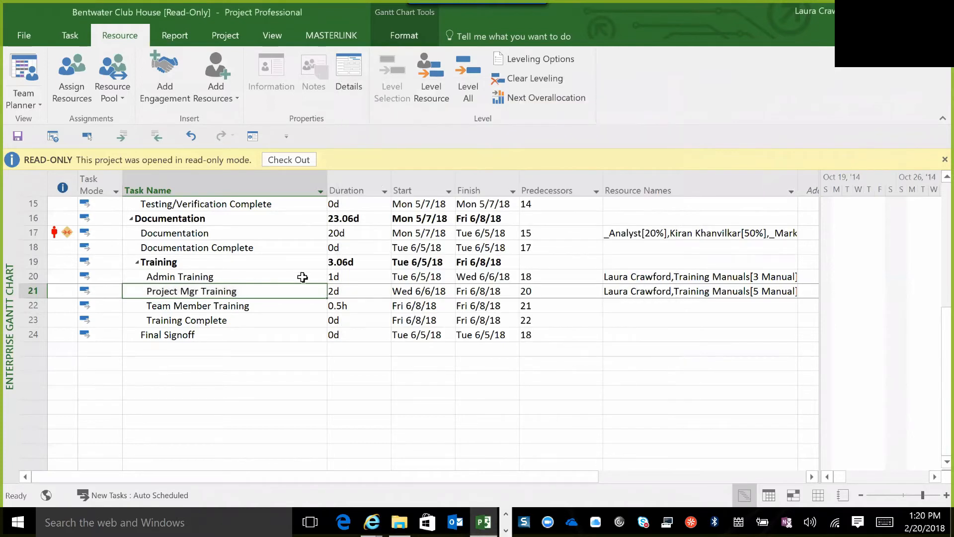
# Open the enterprise team builder for the project and group the enterprise resources by Type
pyautogui.click(303, 277)
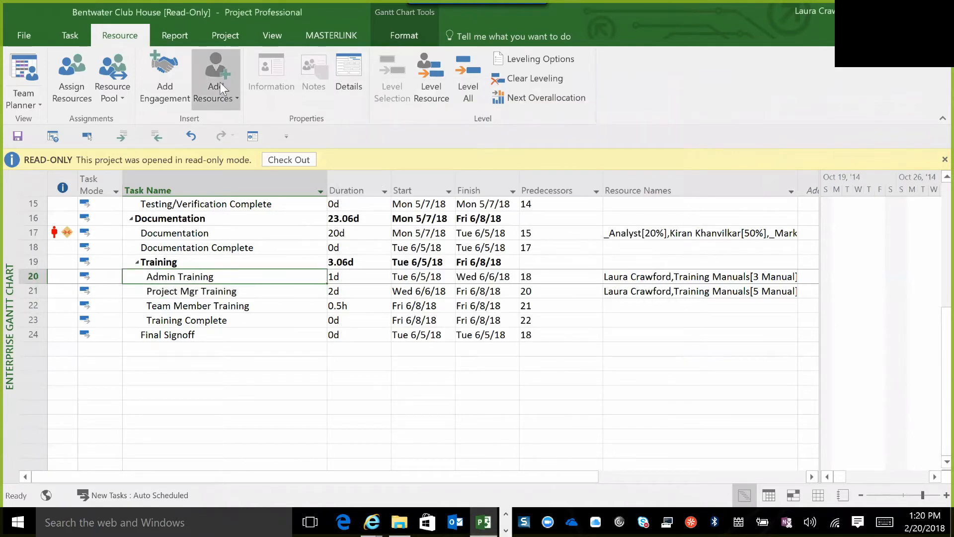
pyautogui.click(219, 82)
pyautogui.click(244, 128)
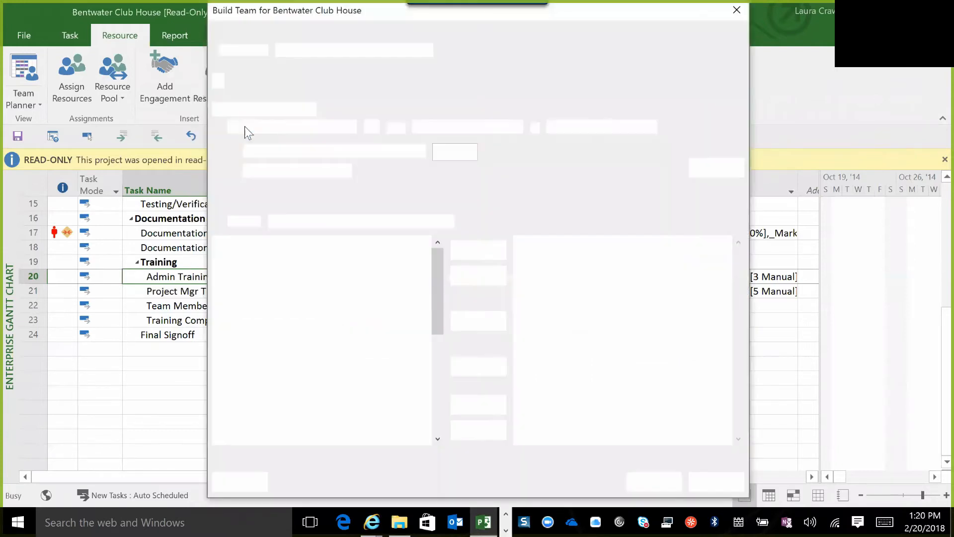
pyautogui.click(449, 221)
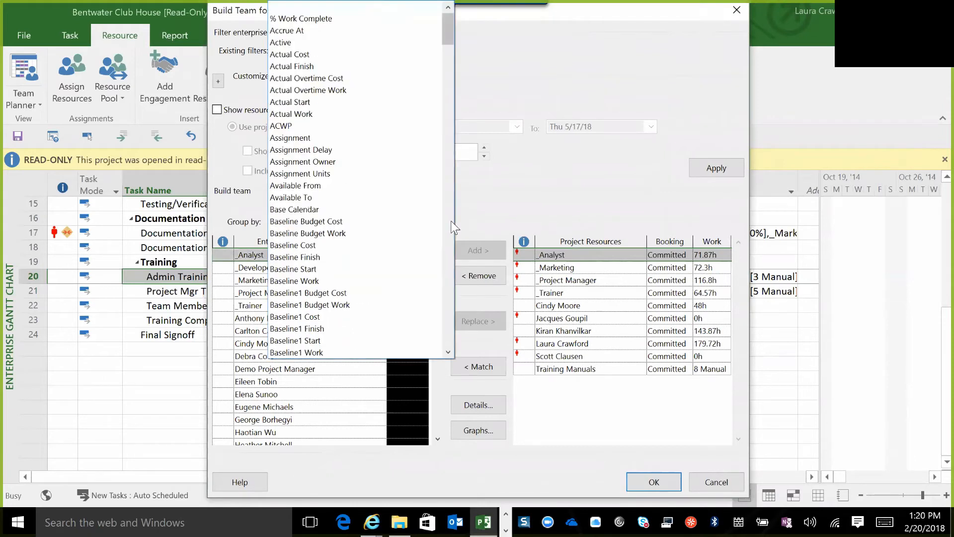
pyautogui.press('t')
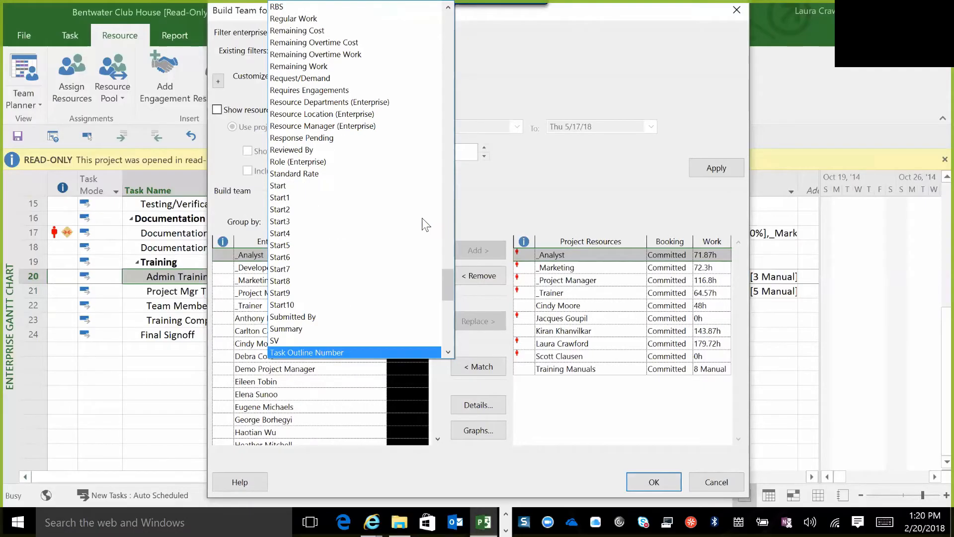
pyautogui.click(448, 352)
pyautogui.moveTo(448, 352); pyautogui.dragTo(448, 352)
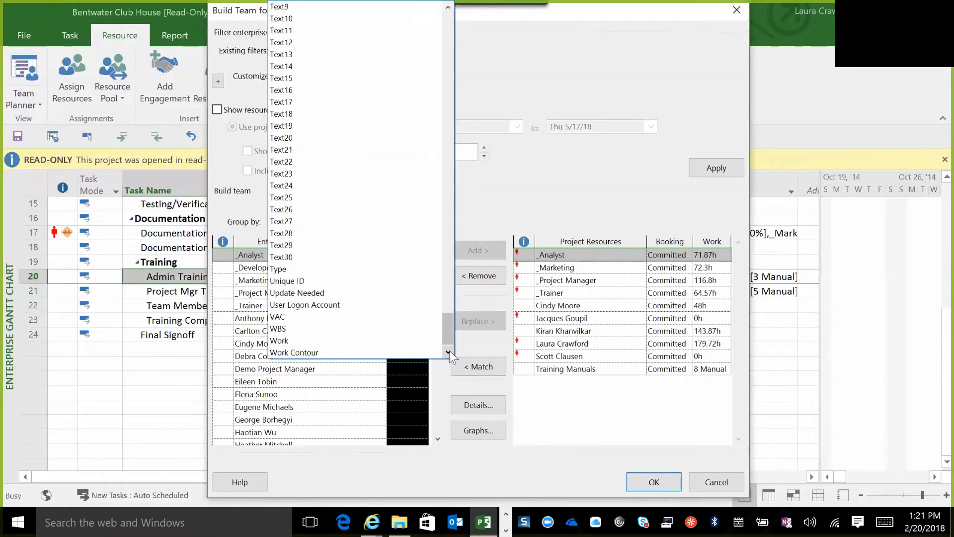
pyautogui.click(296, 266)
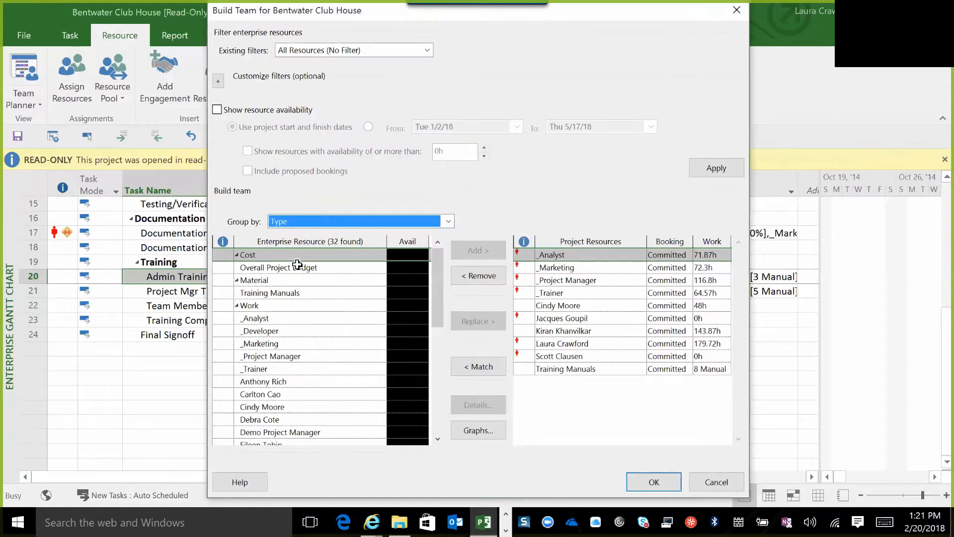
# Add the Overall Project Budget cost resource to the project team and accept the team changes
pyautogui.click(324, 269)
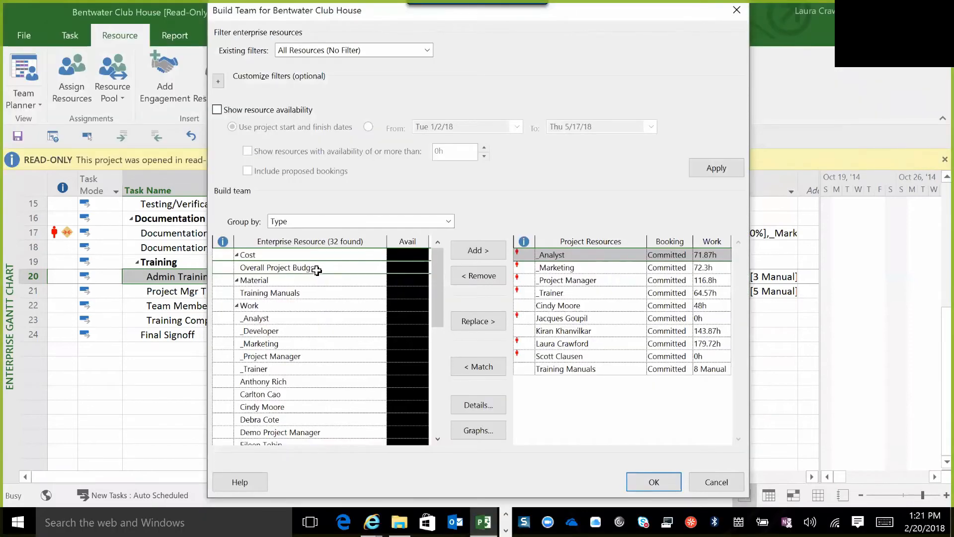
pyautogui.click(475, 254)
pyautogui.click(655, 478)
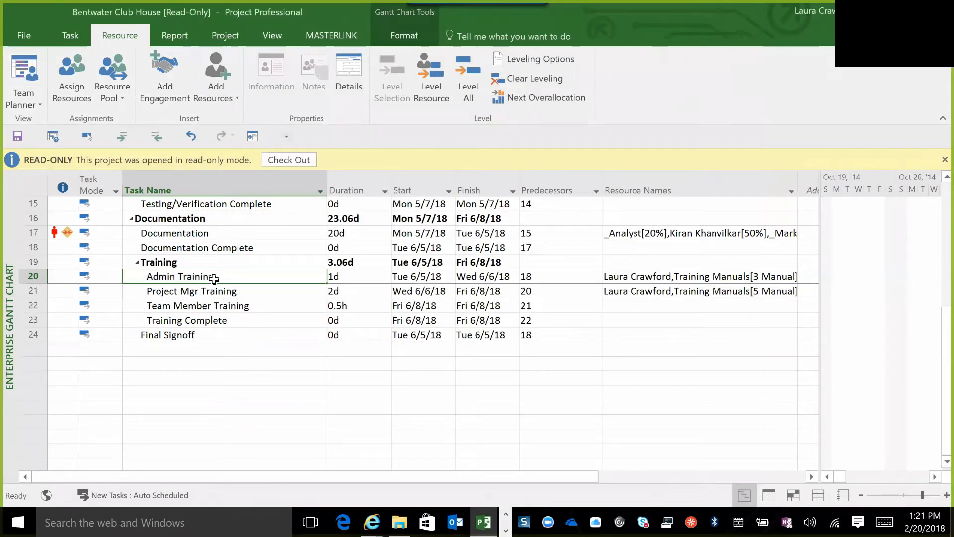
# Check whether Overall Project Budget can be assigned to the Admin Training task, then close the resource assignments
pyautogui.click(73, 75)
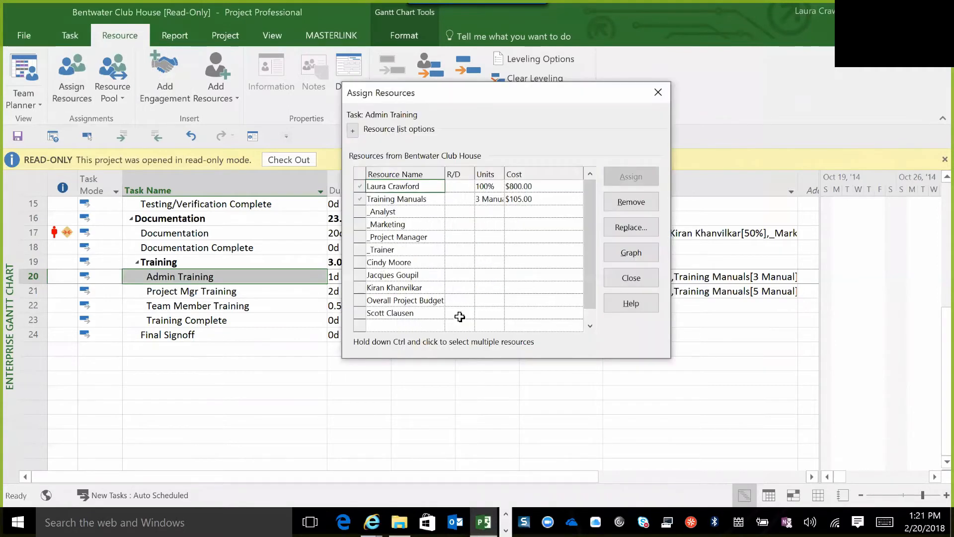
pyautogui.click(433, 301)
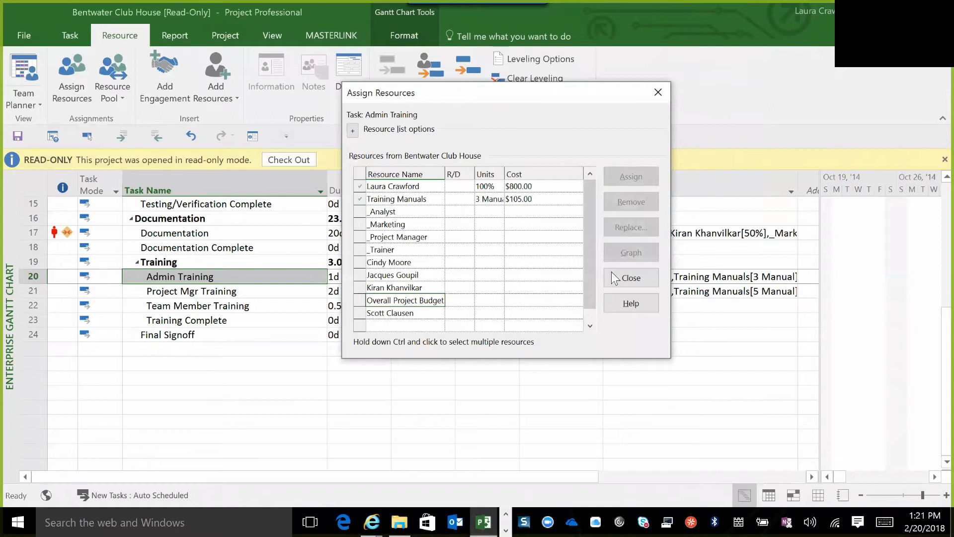
pyautogui.click(630, 278)
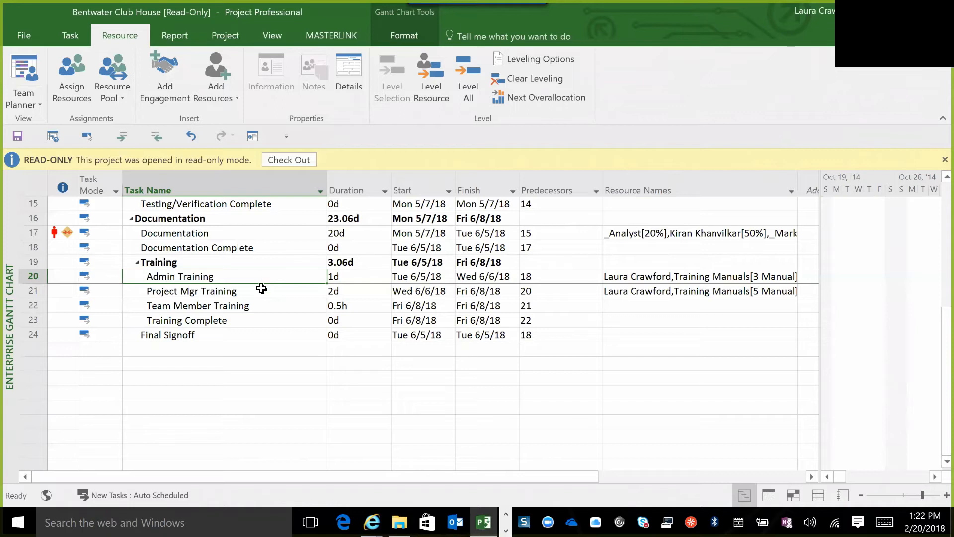
# Switch to the Resource Sheet view and move the Max. Units column directly after the Resource Name column
pyautogui.click(274, 35)
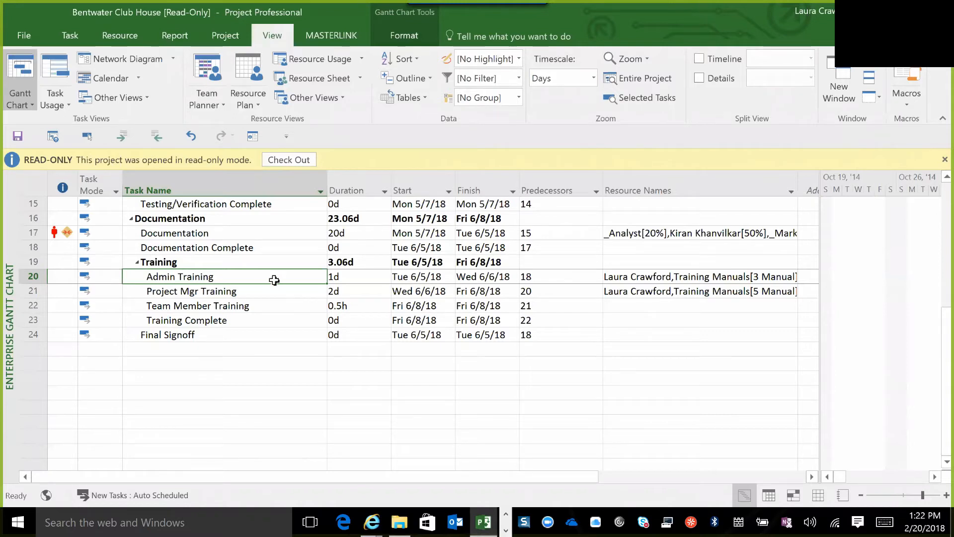
pyautogui.click(304, 77)
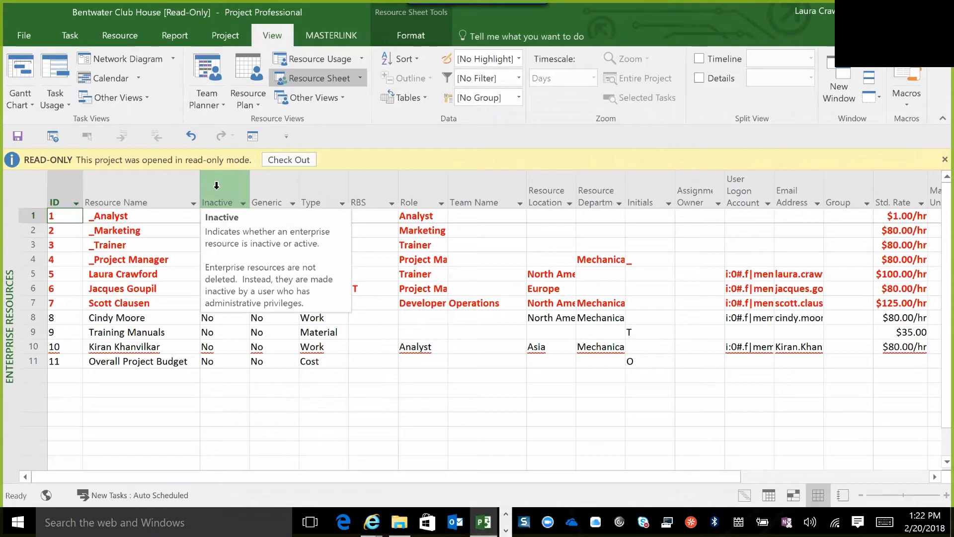
pyautogui.click(935, 478)
pyautogui.click(934, 477)
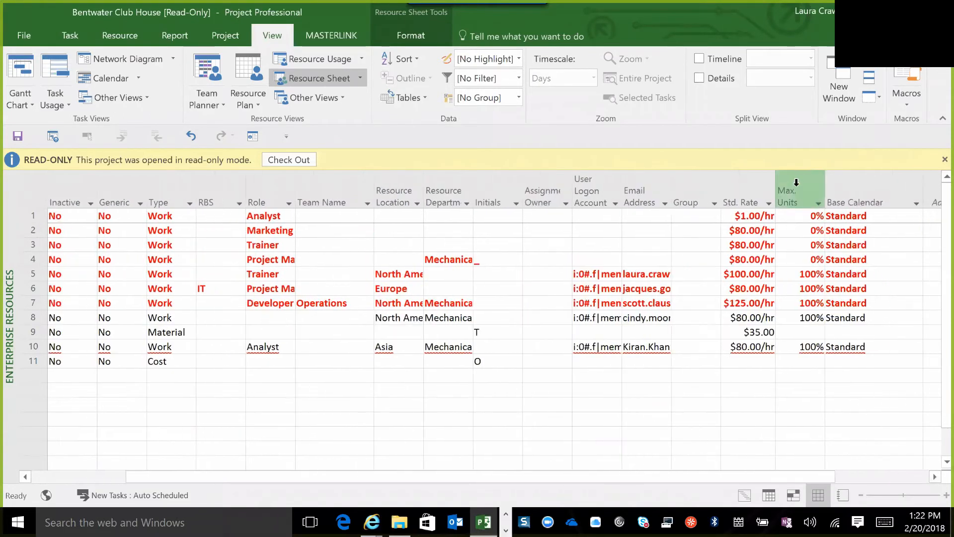
pyautogui.click(795, 191)
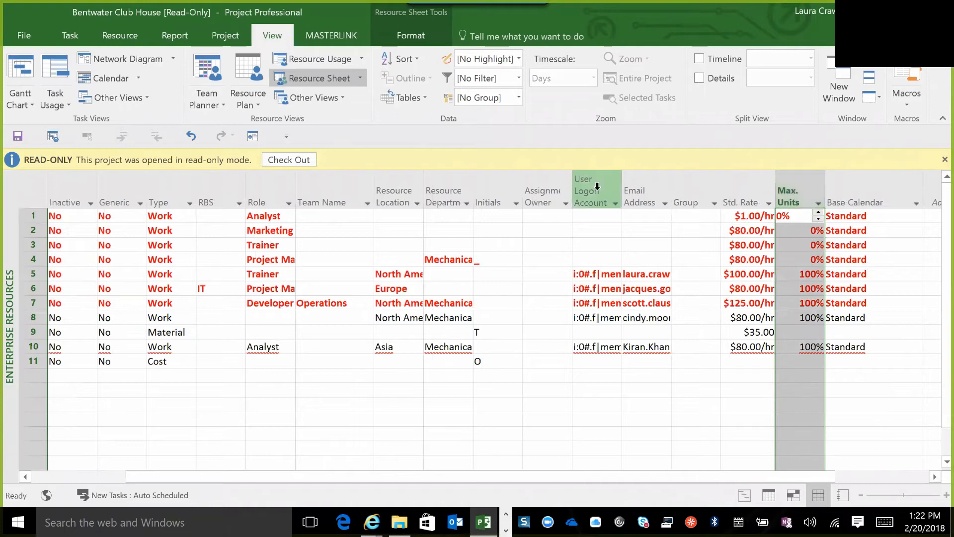
pyautogui.rightClick(794, 195)
pyautogui.press('Escape')
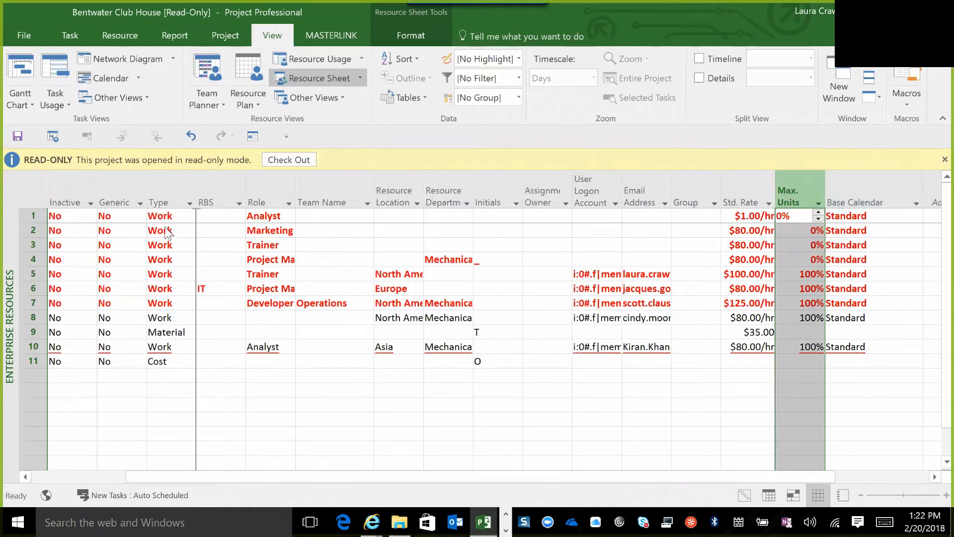
pyautogui.hscroll(-2, 133, 225)
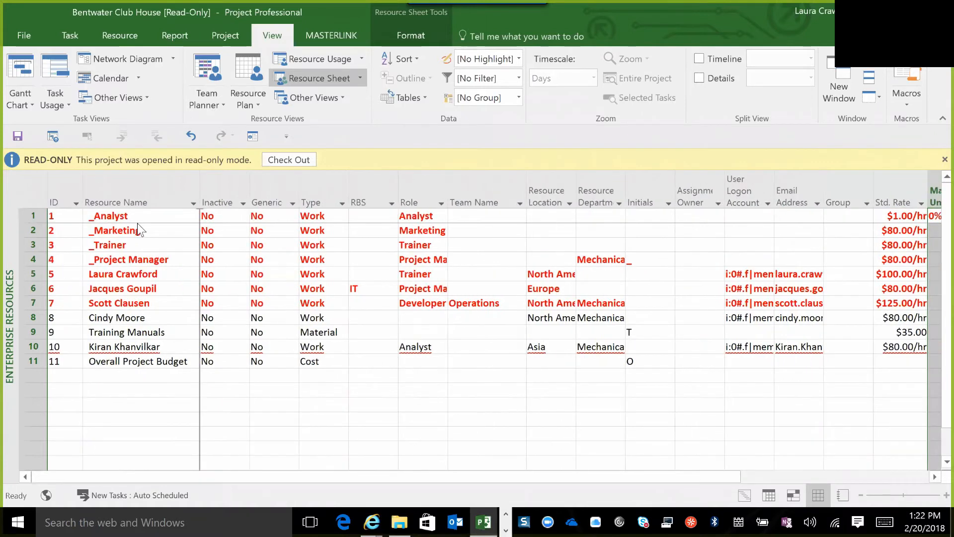
pyautogui.moveTo(138, 224); pyautogui.dragTo(138, 224)
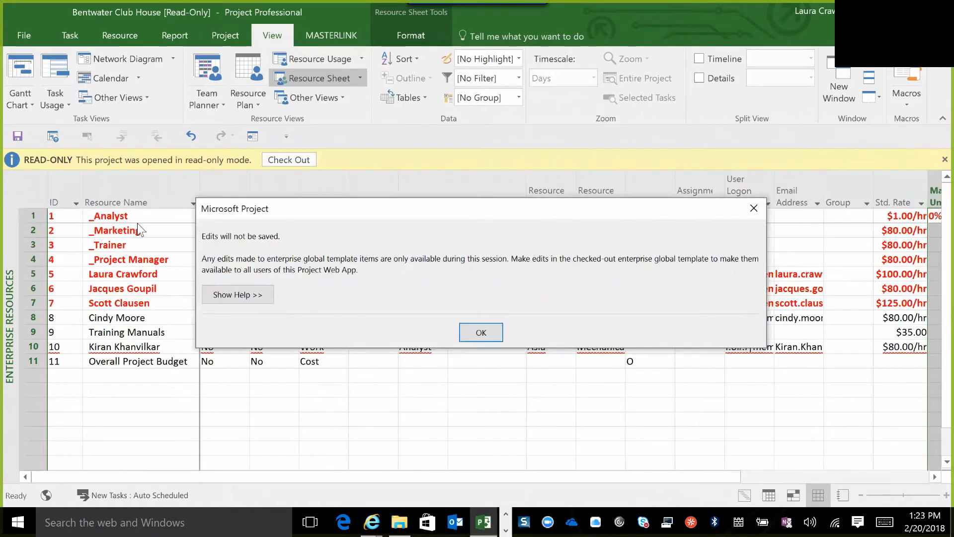
pyautogui.click(481, 334)
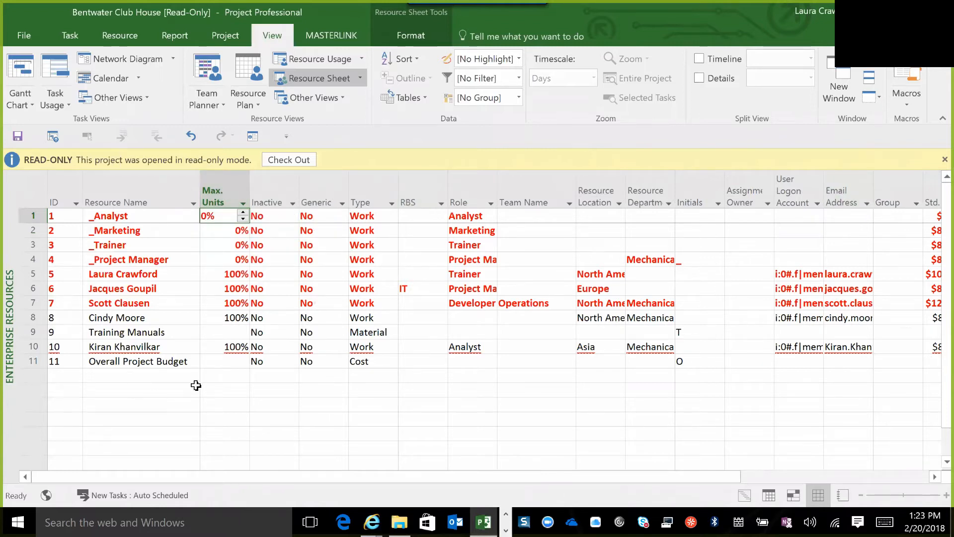
# Review the Max. Units values of the named work resources in the Resource Sheet
pyautogui.click(211, 275)
pyautogui.click(210, 289)
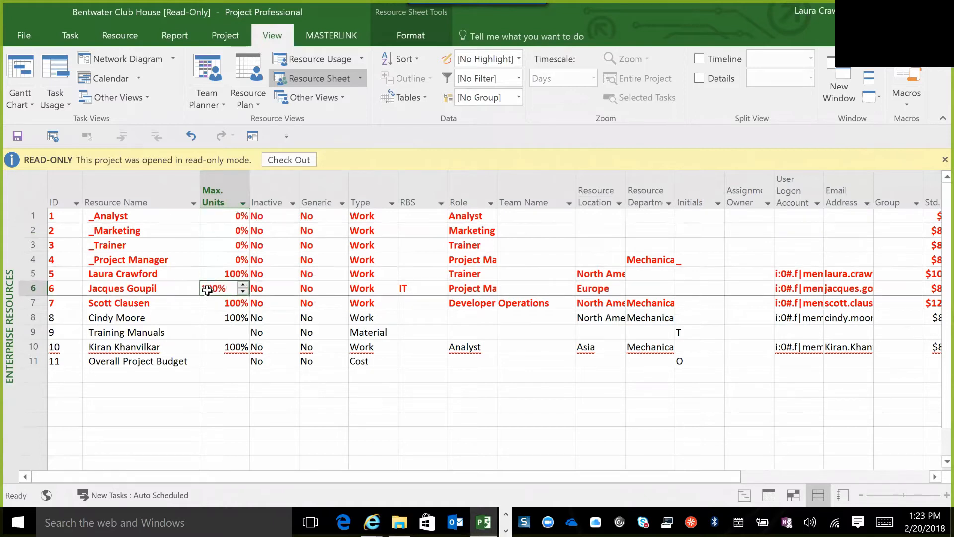
pyautogui.click(208, 305)
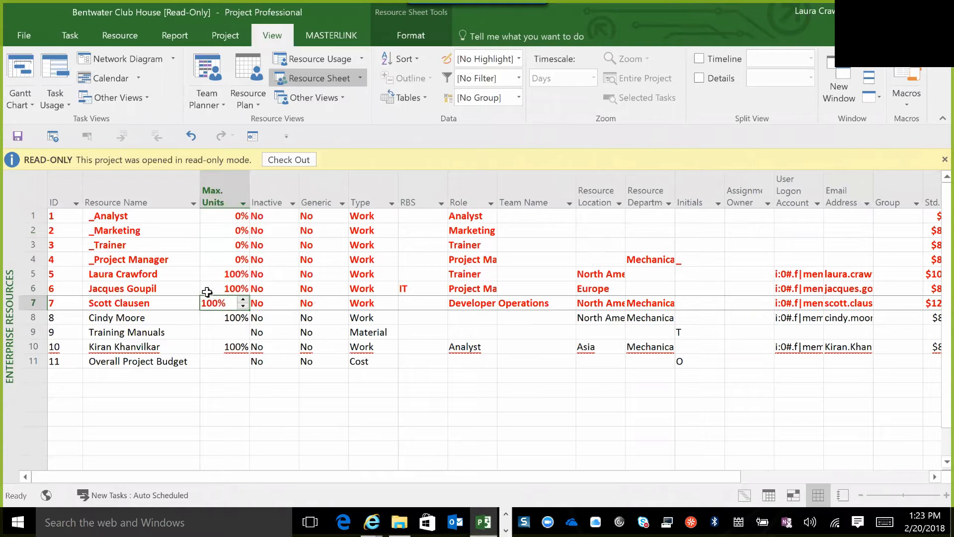
pyautogui.click(215, 320)
pyautogui.click(214, 344)
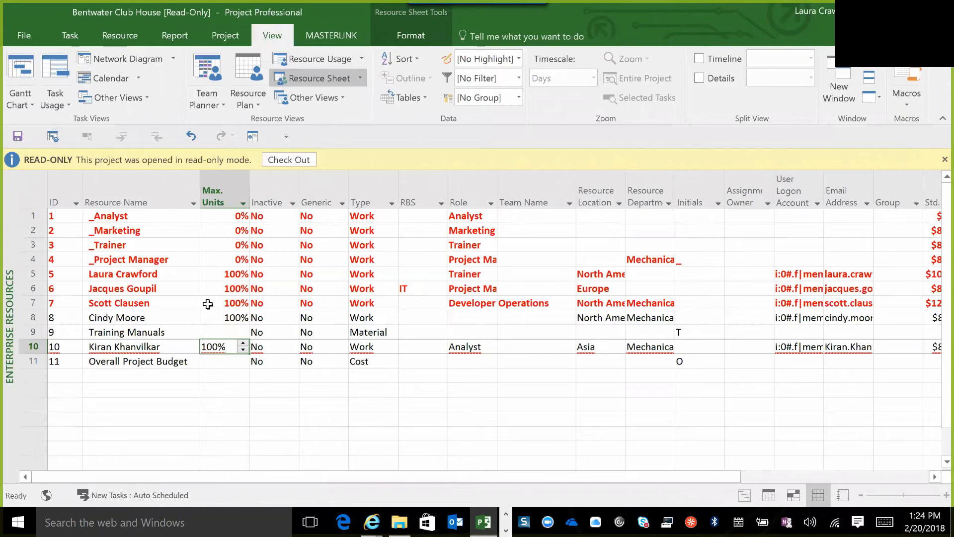
# Try Max. Units of 50% for the Trainer resource in row 5, and undo the change
pyautogui.click(211, 275)
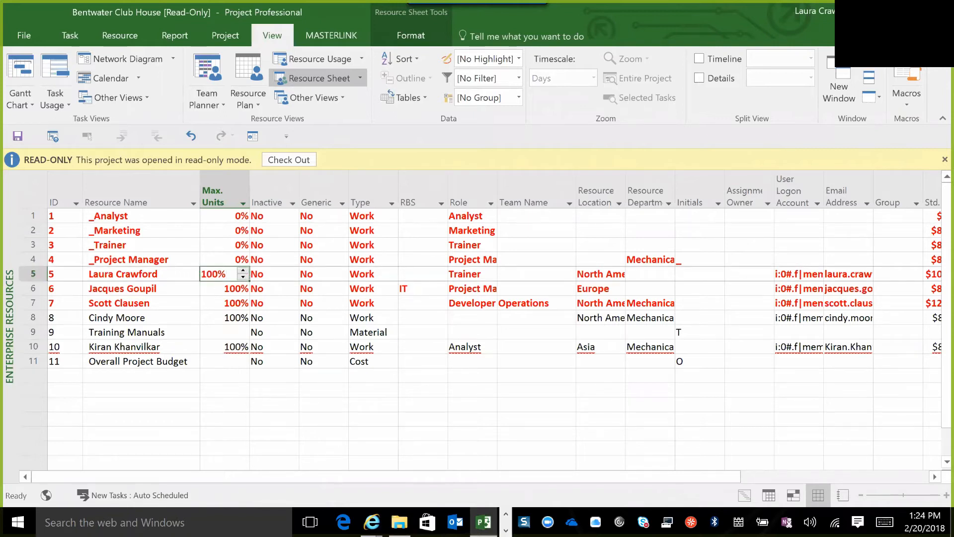
pyautogui.click(243, 277)
pyautogui.click(205, 293)
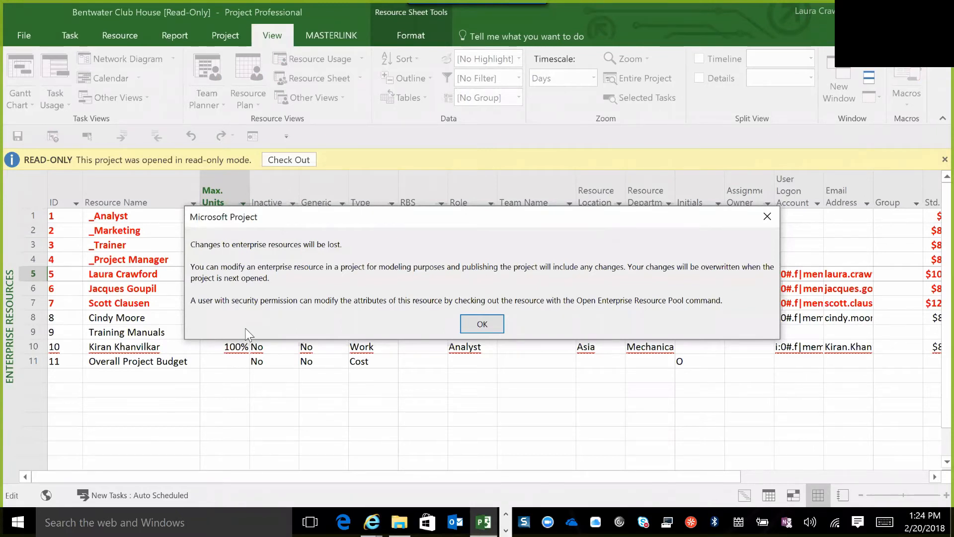
pyautogui.click(484, 326)
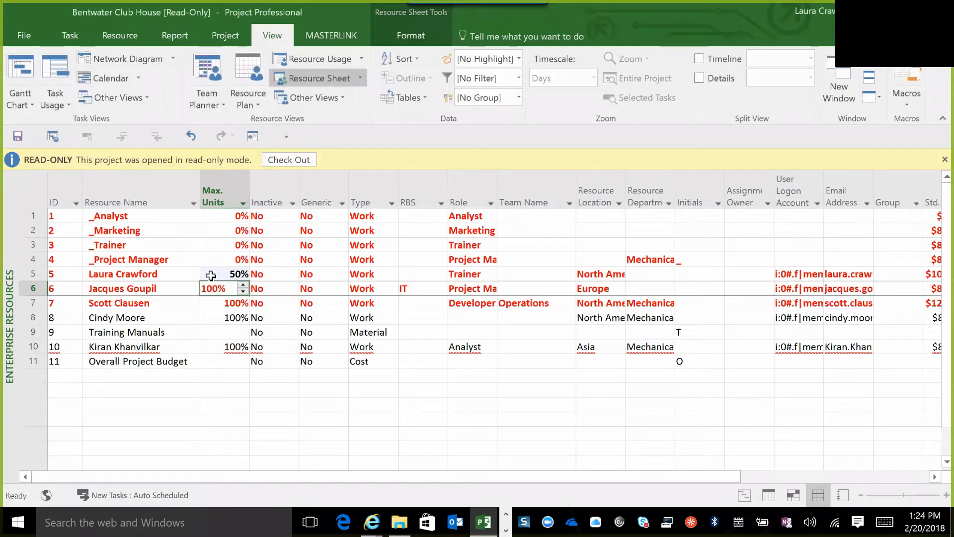
pyautogui.click(191, 136)
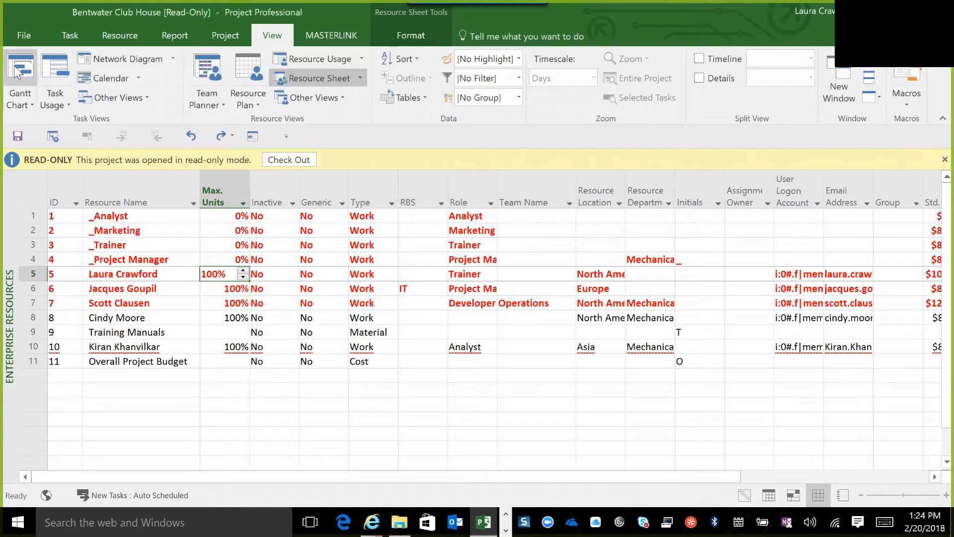
# Return to the Gantt Chart view and check the resource assignments of the Document Requirements task
pyautogui.click(17, 71)
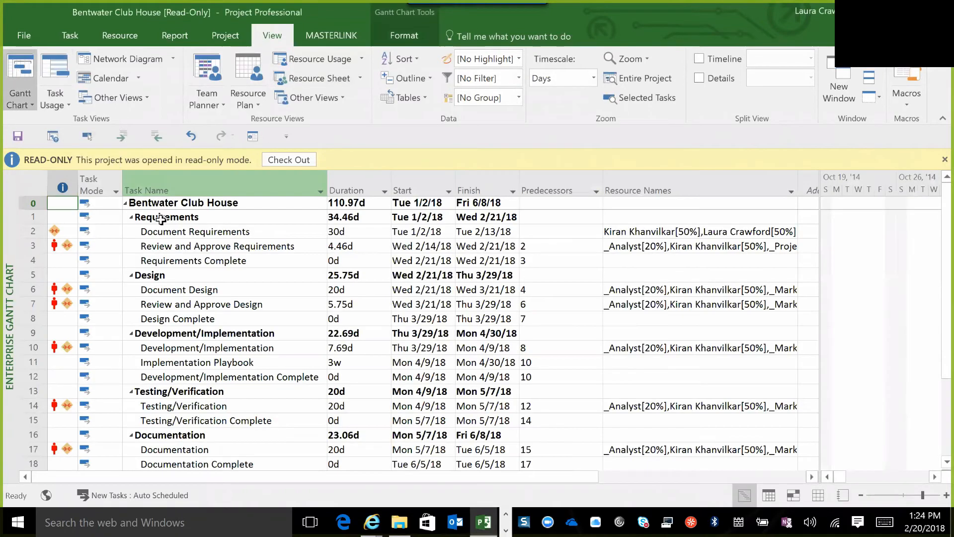
pyautogui.click(166, 232)
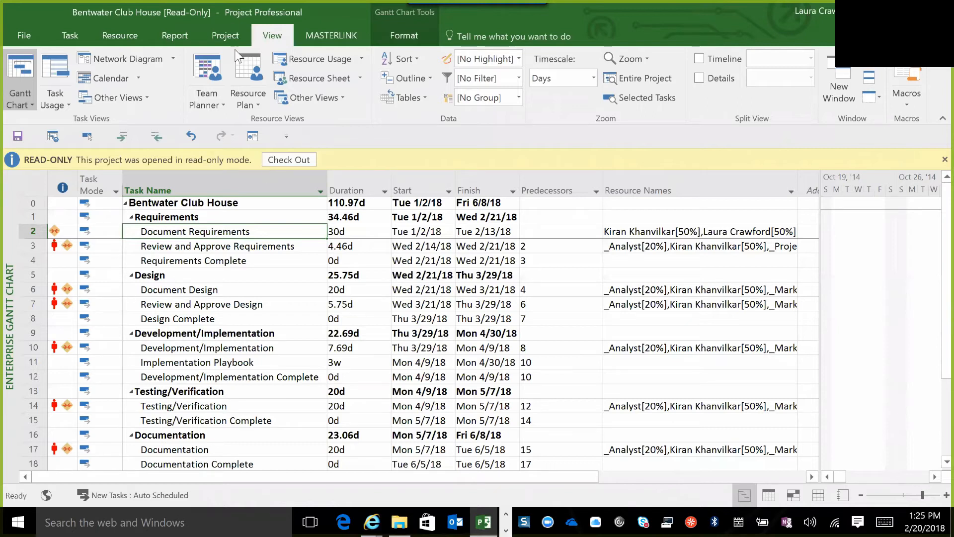
# Open the Resource Plan view and review the proposed and committed engagements of the named project resources
pyautogui.click(251, 62)
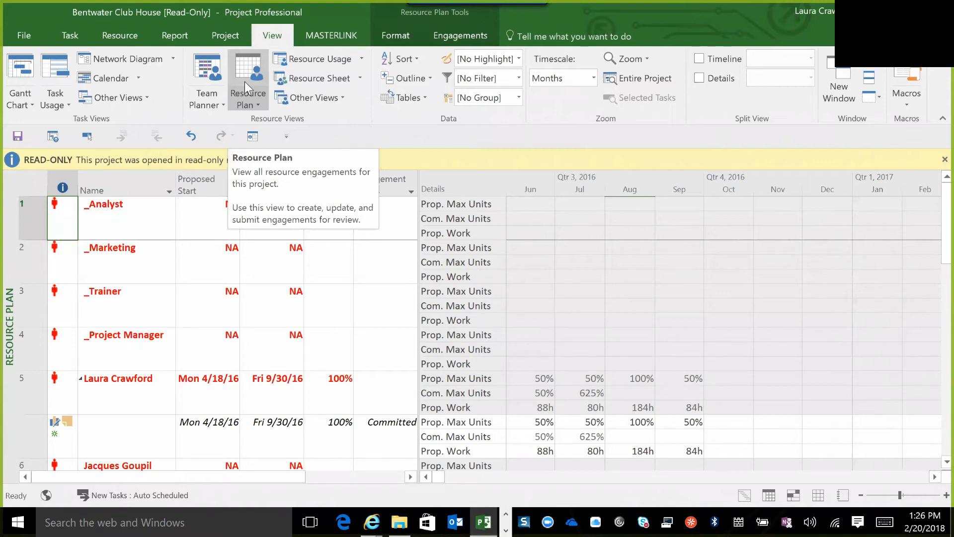
pyautogui.click(134, 392)
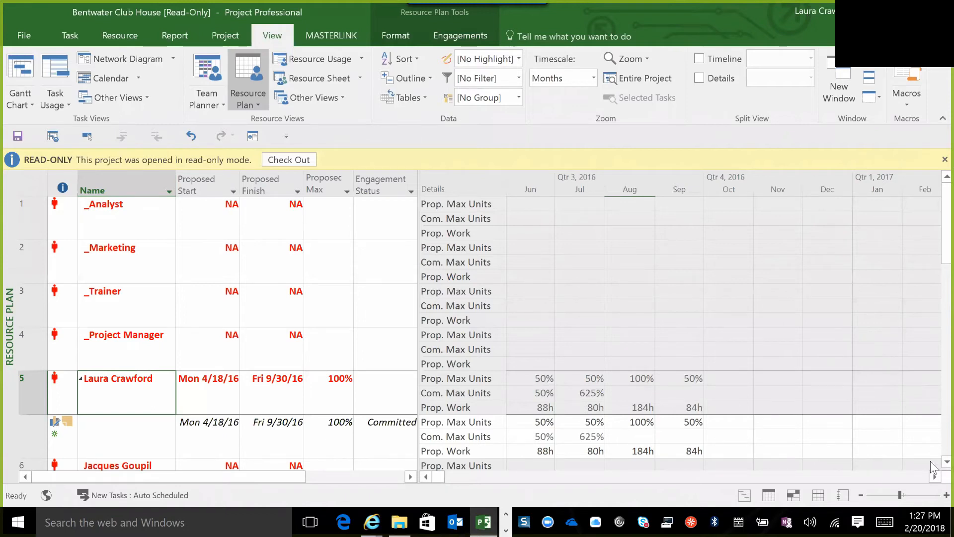
pyautogui.scroll(-3, 933, 467)
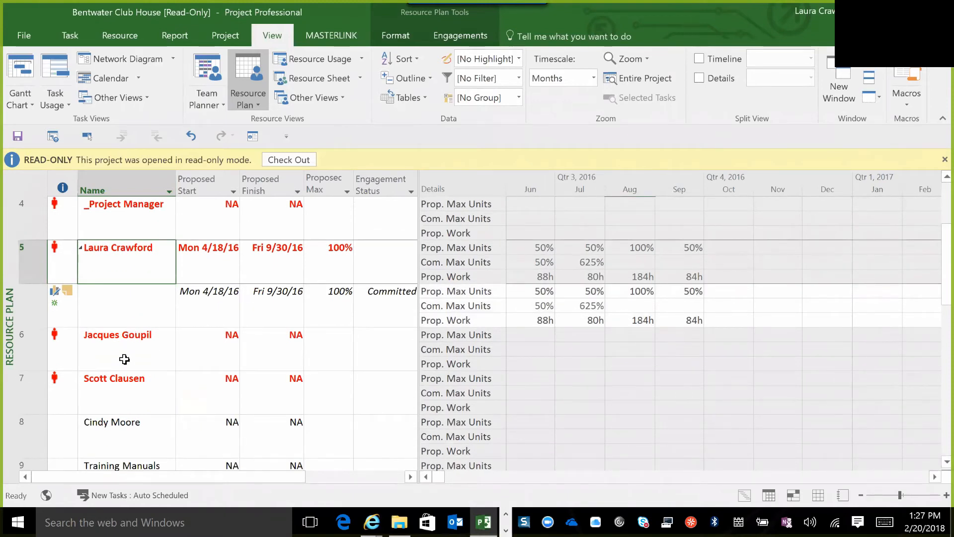
pyautogui.click(123, 359)
pyautogui.click(142, 391)
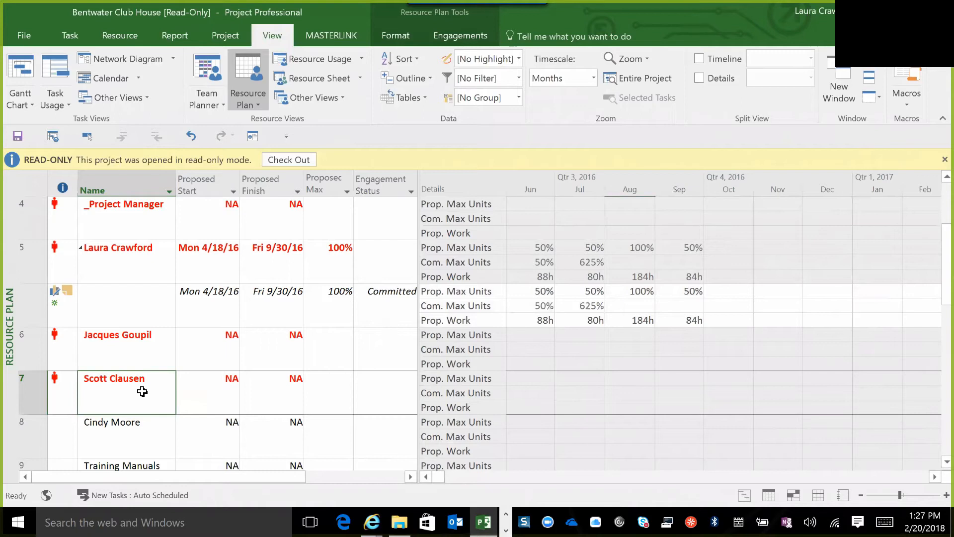
pyautogui.click(135, 340)
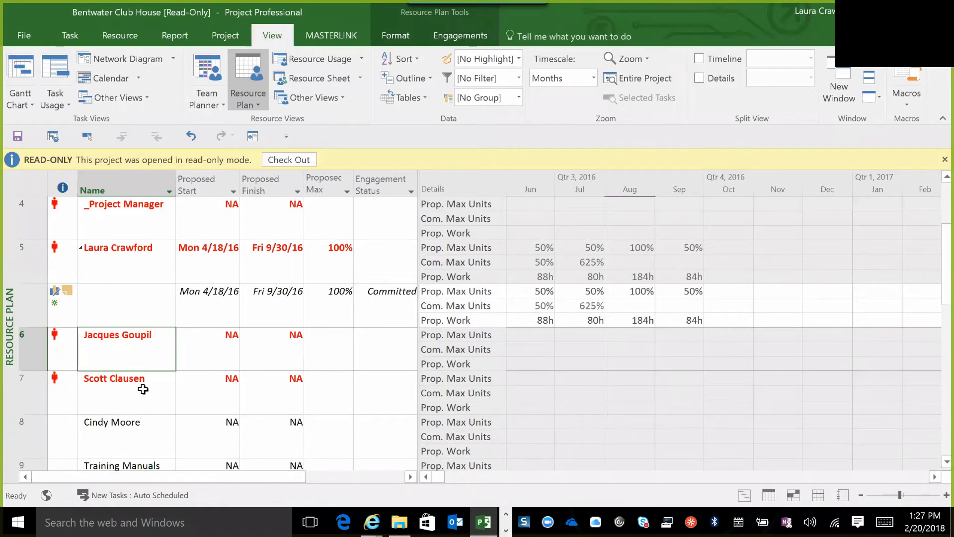
pyautogui.click(153, 444)
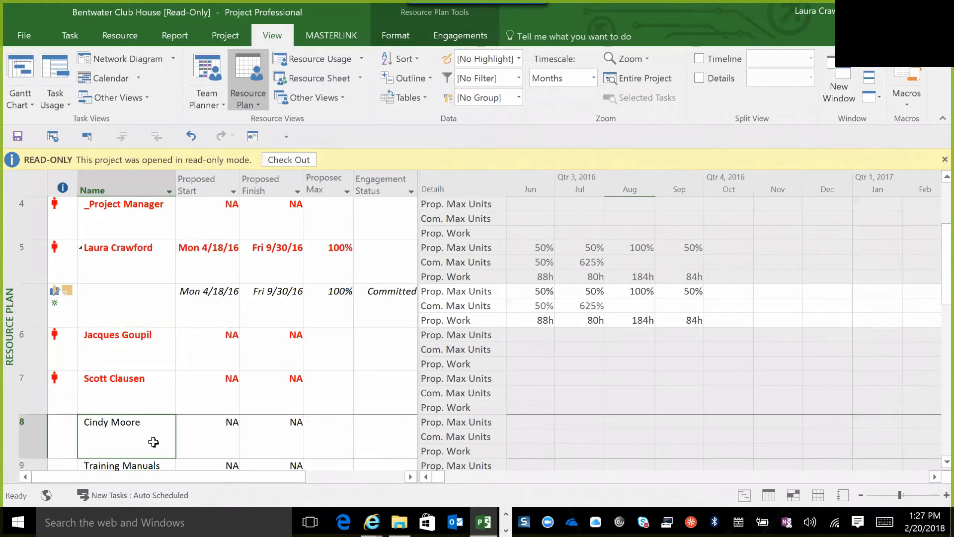
pyautogui.click(156, 384)
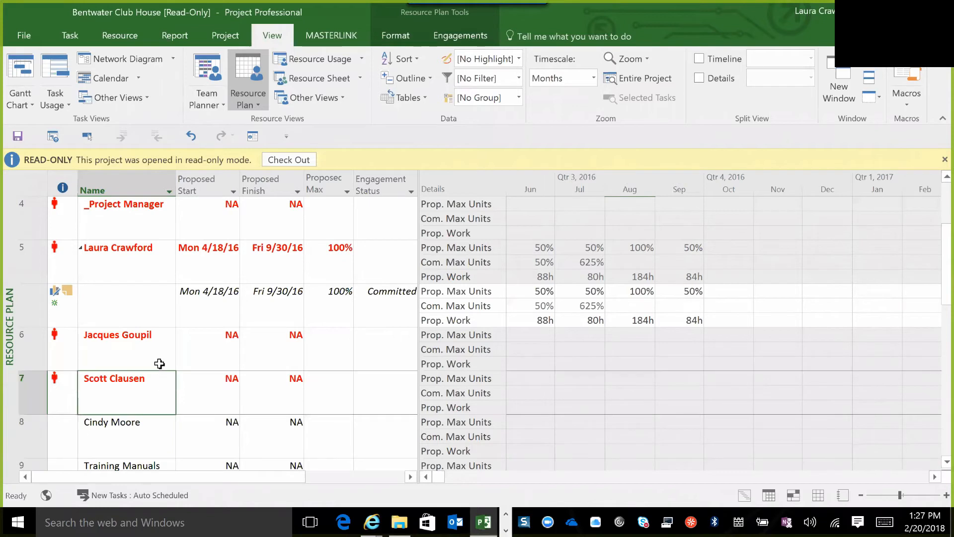
pyautogui.click(159, 364)
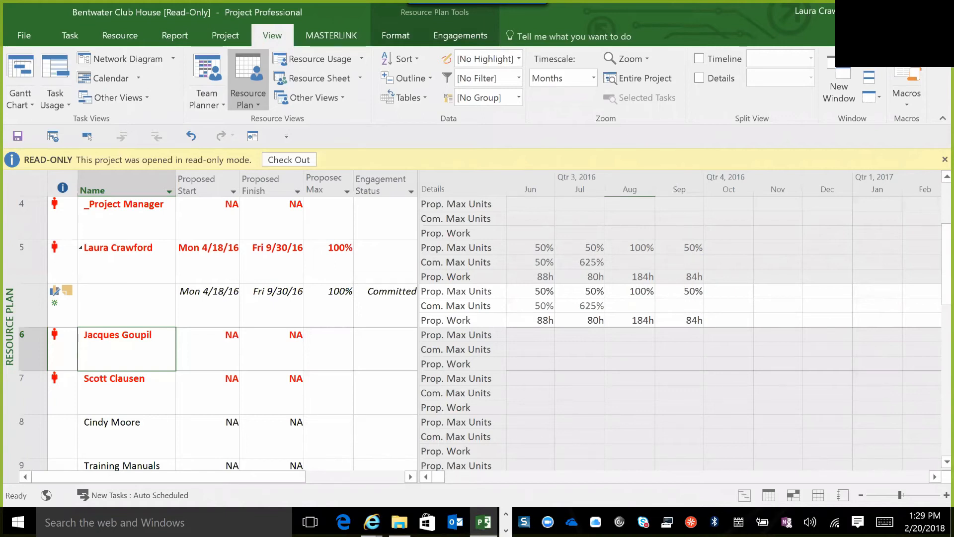
# Switch to PowerPoint, present the Resource Utilization Calculation Scenario slide, and swap Presenter View with the slide show
pyautogui.hotkey('alt', 'Tab')
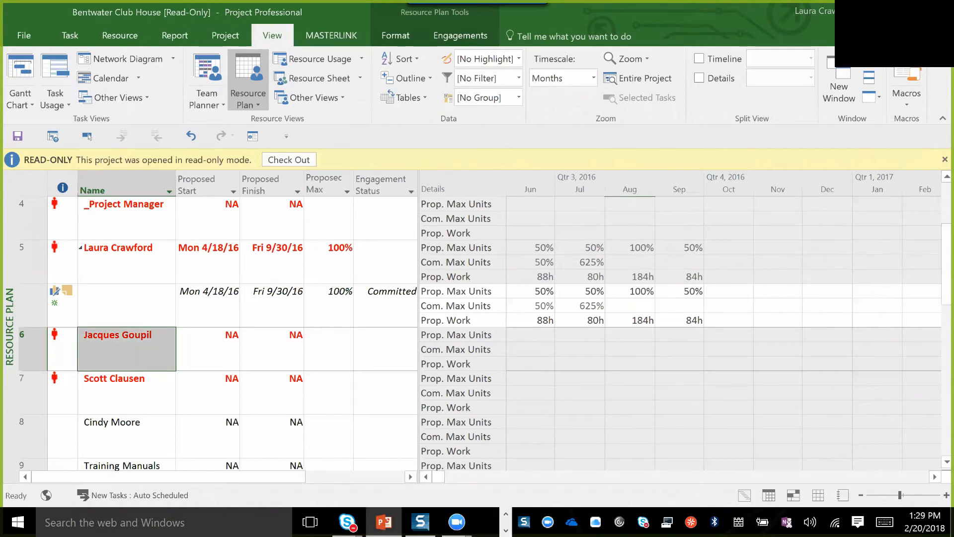
pyautogui.hotkey('shift', 'F5')
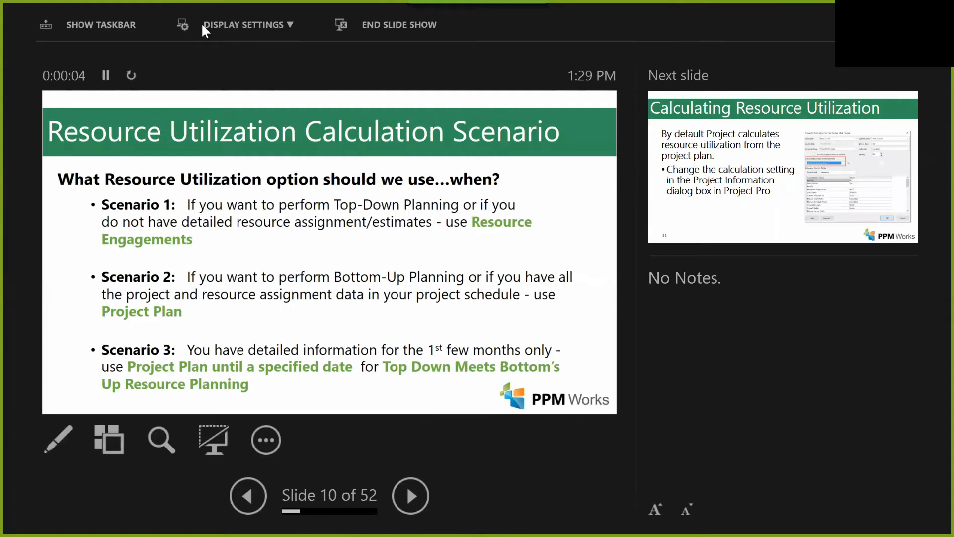
pyautogui.click(233, 26)
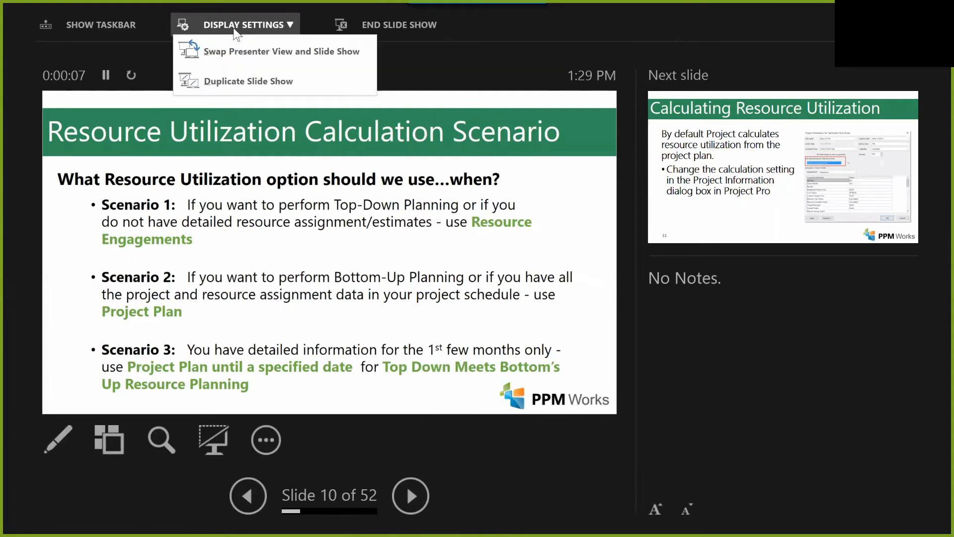
pyautogui.click(241, 56)
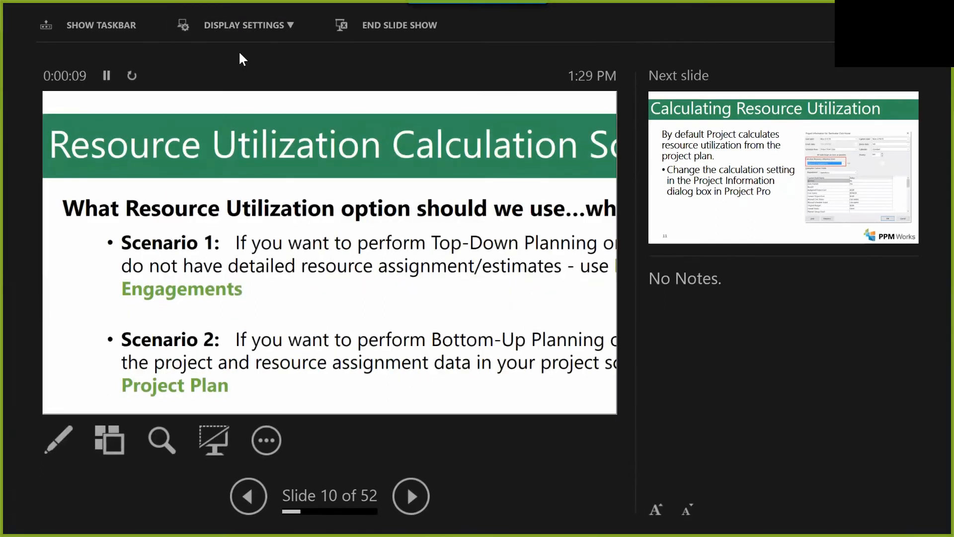
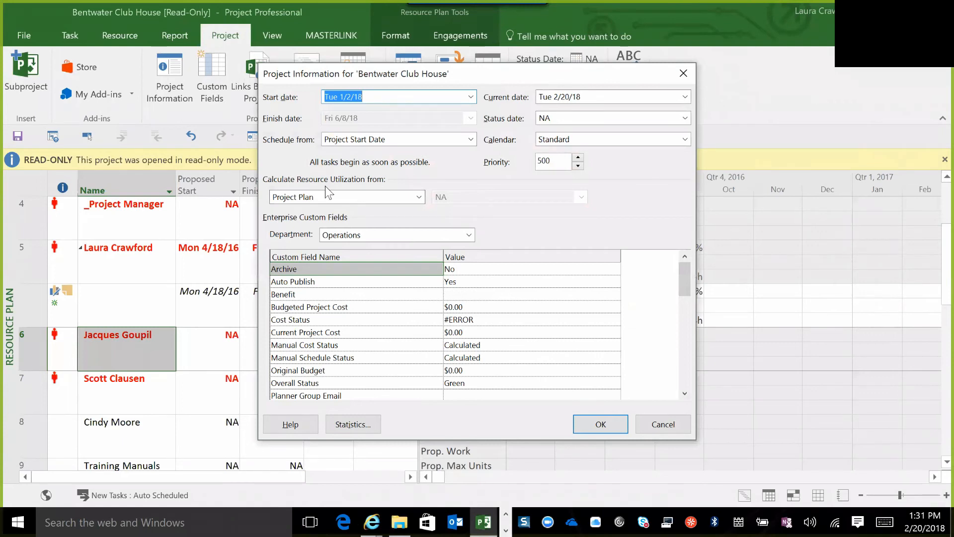
# Try calculating resource utilization from Resource Engagements in the project information, and discard the change
pyautogui.click(419, 198)
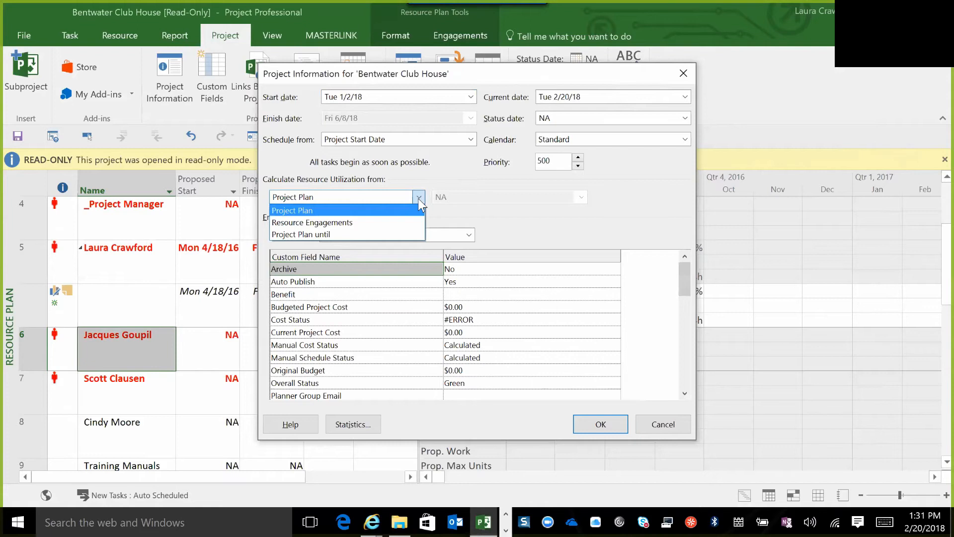
pyautogui.click(358, 222)
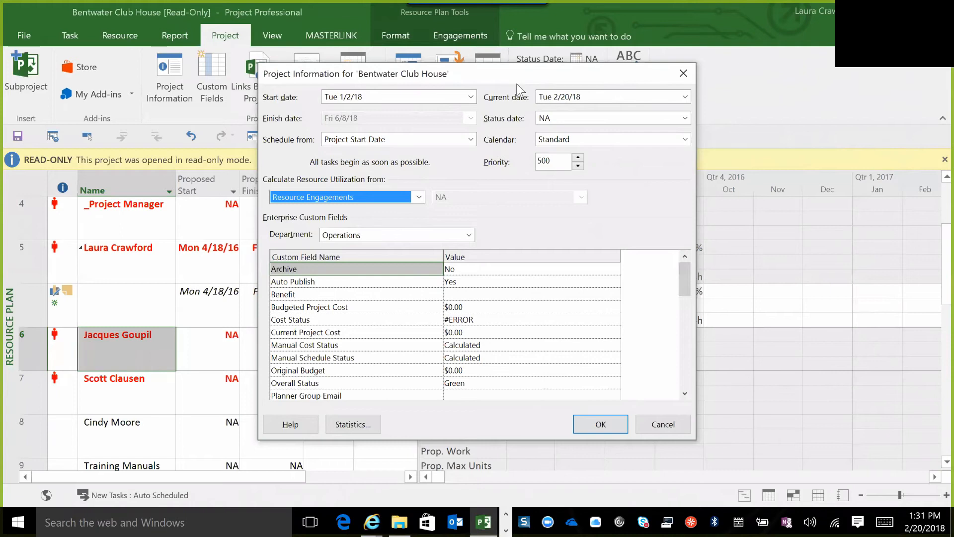
pyautogui.moveTo(517, 78); pyautogui.dragTo(739, 107)
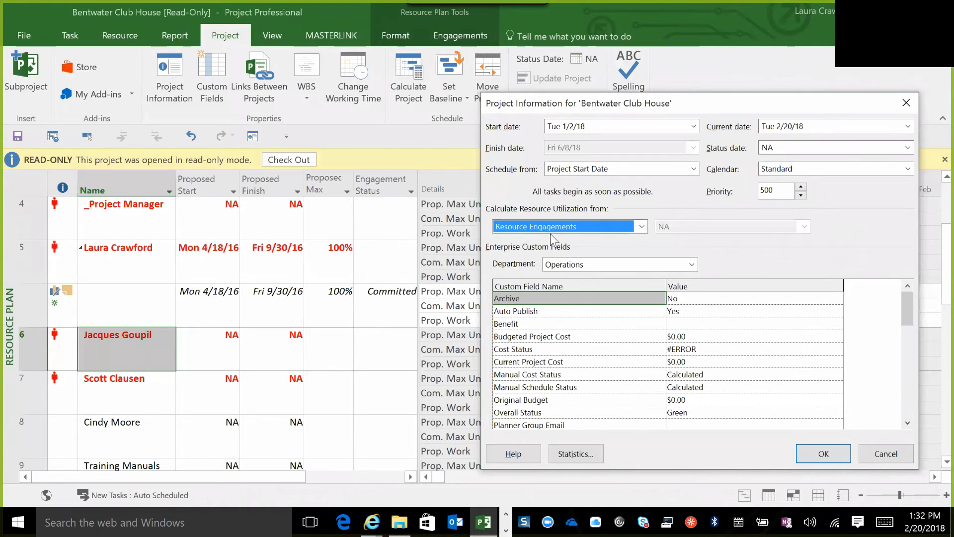
pyautogui.click(874, 455)
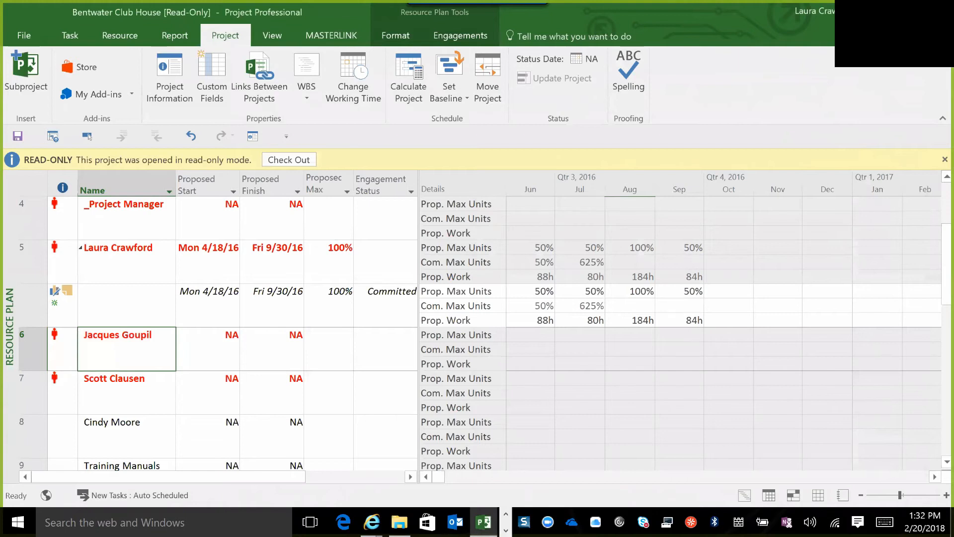
# Switch to Internet Explorer and go from the Project Center to the Resource Center of the PWA demo site
pyautogui.hotkey('alt', 'Tab')
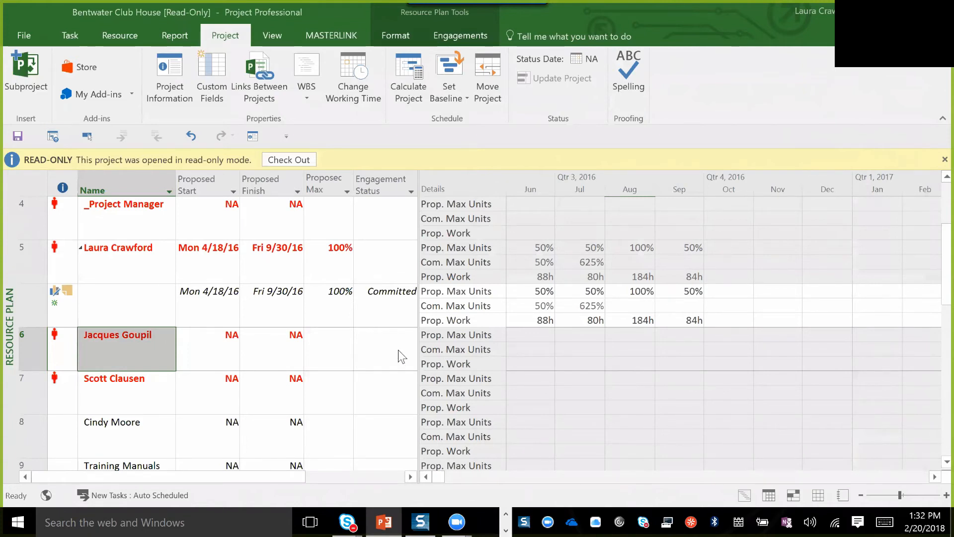
pyautogui.click(309, 520)
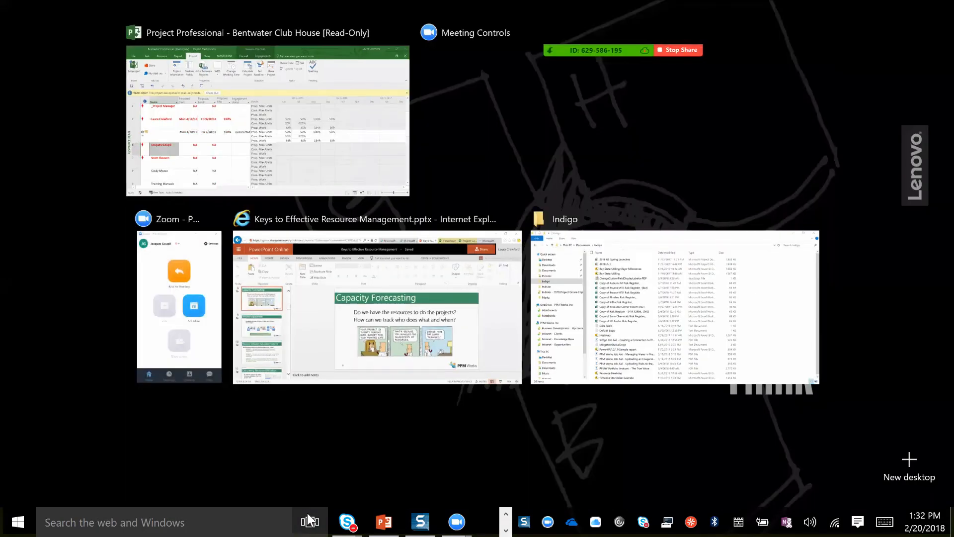
pyautogui.click(320, 329)
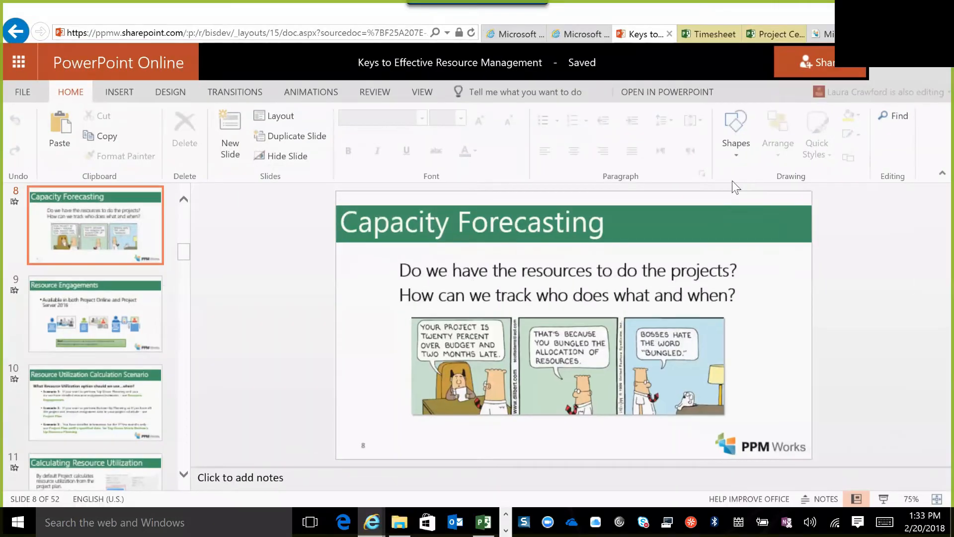
pyautogui.click(760, 35)
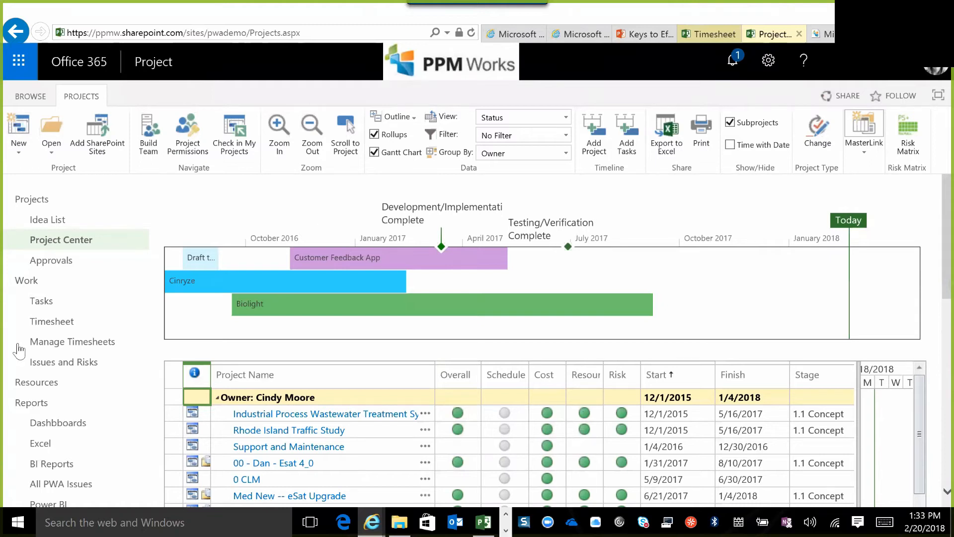
pyautogui.click(33, 387)
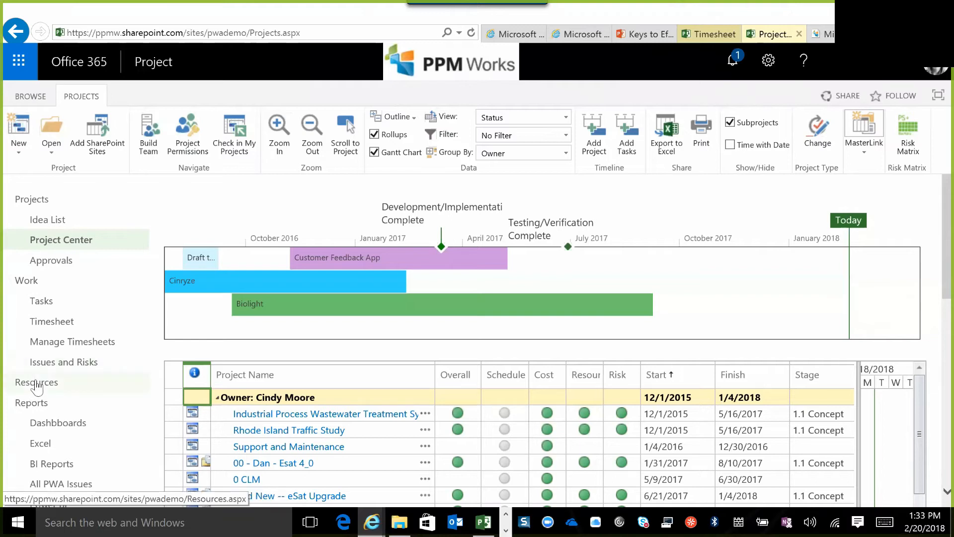
pyautogui.click(37, 385)
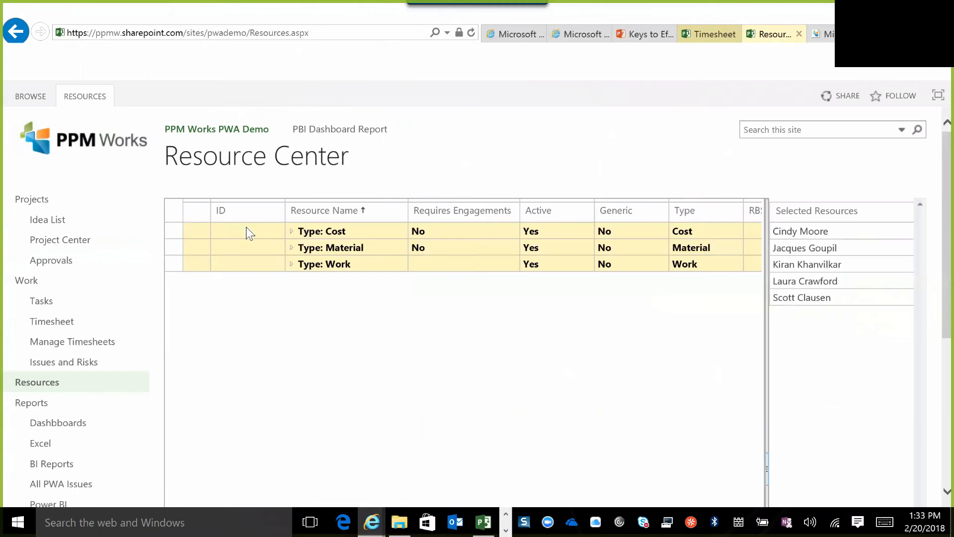
# Show the resource commands and expand the Cost, Material and Work groups in the Resource Center
pyautogui.click(90, 97)
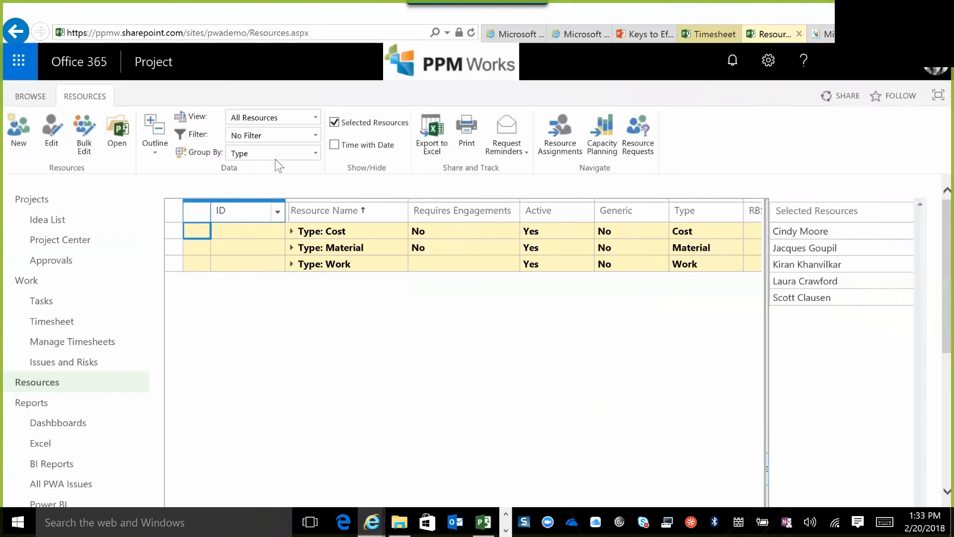
pyautogui.click(293, 231)
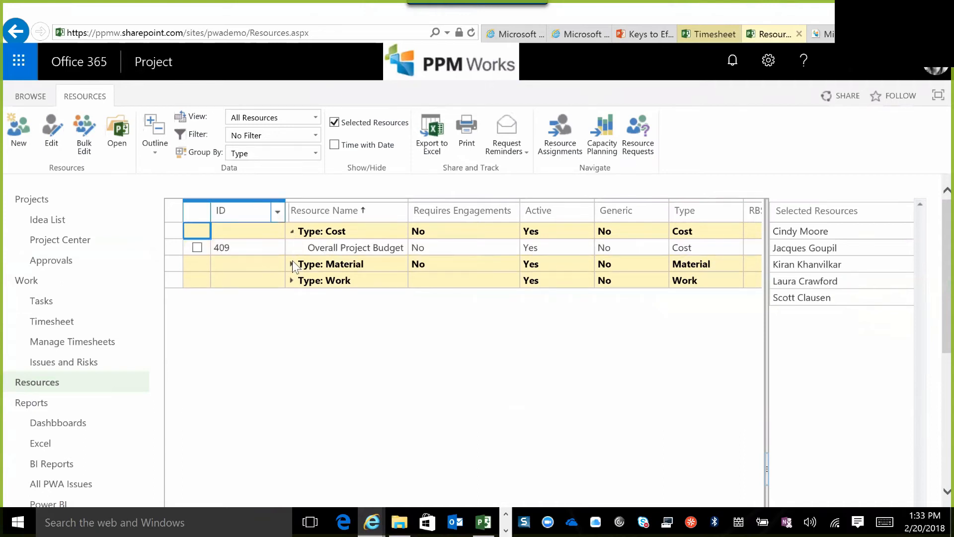
pyautogui.click(292, 264)
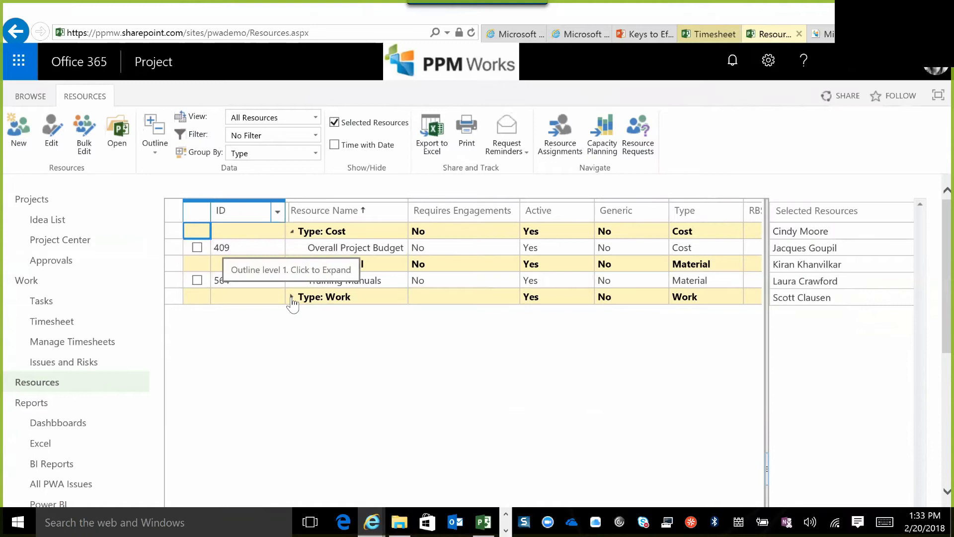
pyautogui.click(291, 297)
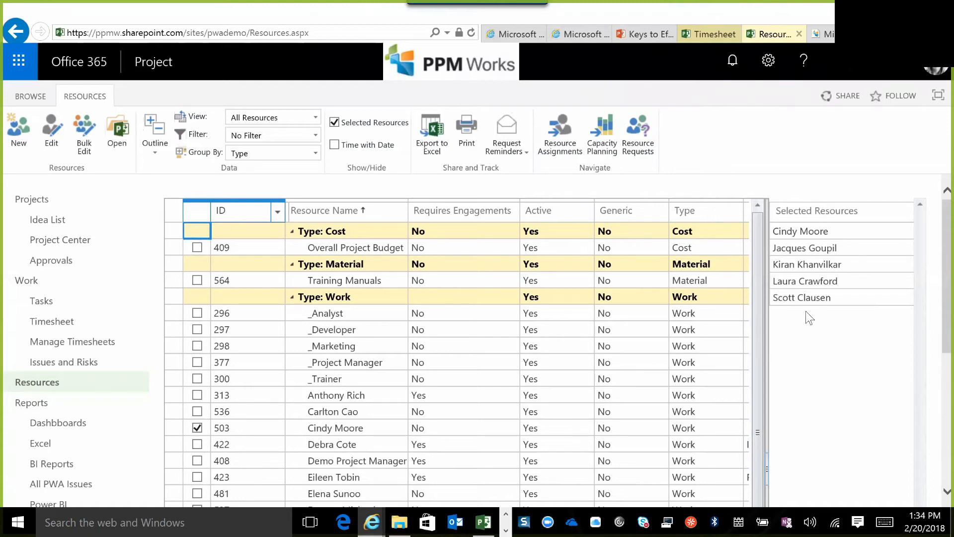
# Open the Resource Assignments of the selected resources and widen the Task Name column to fit the full names
pyautogui.click(563, 149)
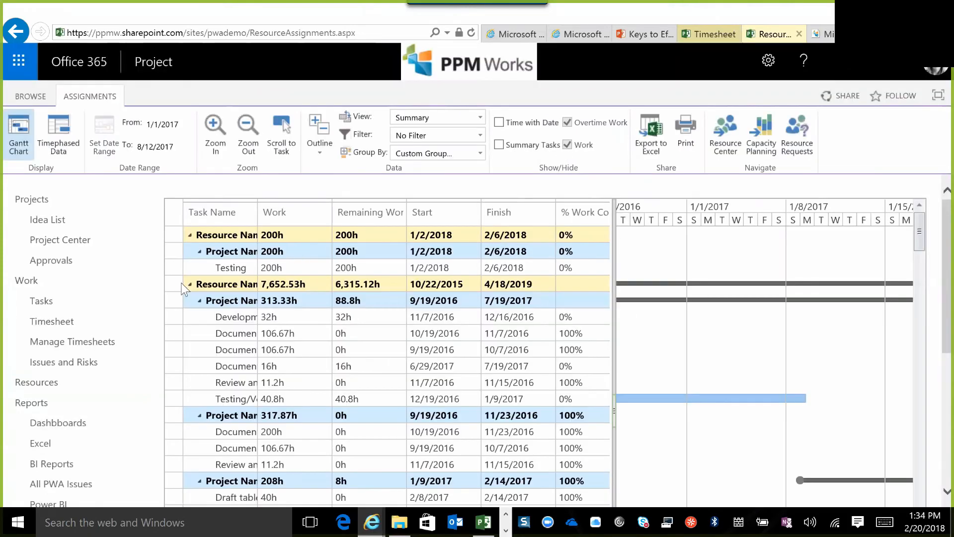
pyautogui.moveTo(257, 213); pyautogui.dragTo(340, 213)
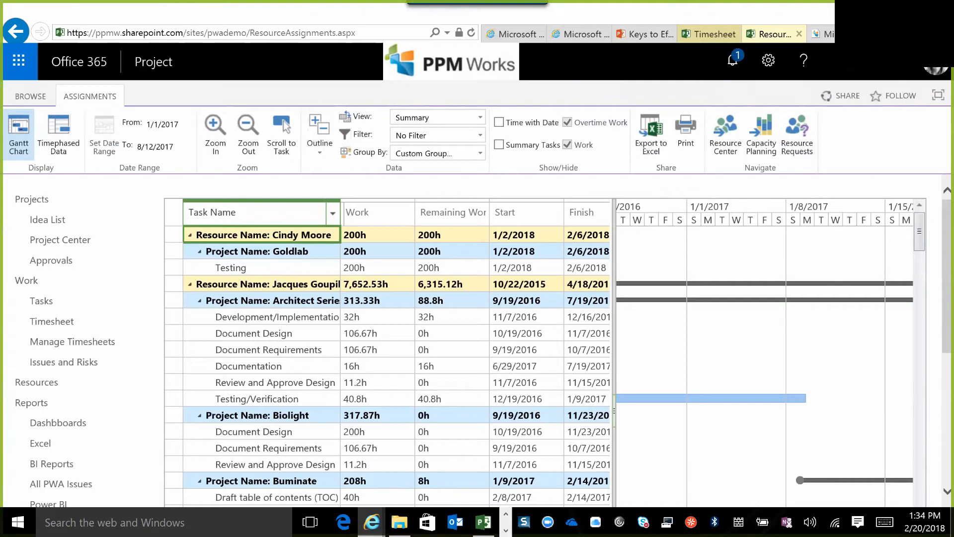
# Widen the Task Name column a little more and open Capacity Planning for the selected resources
pyautogui.moveTo(338, 212); pyautogui.dragTo(357, 214)
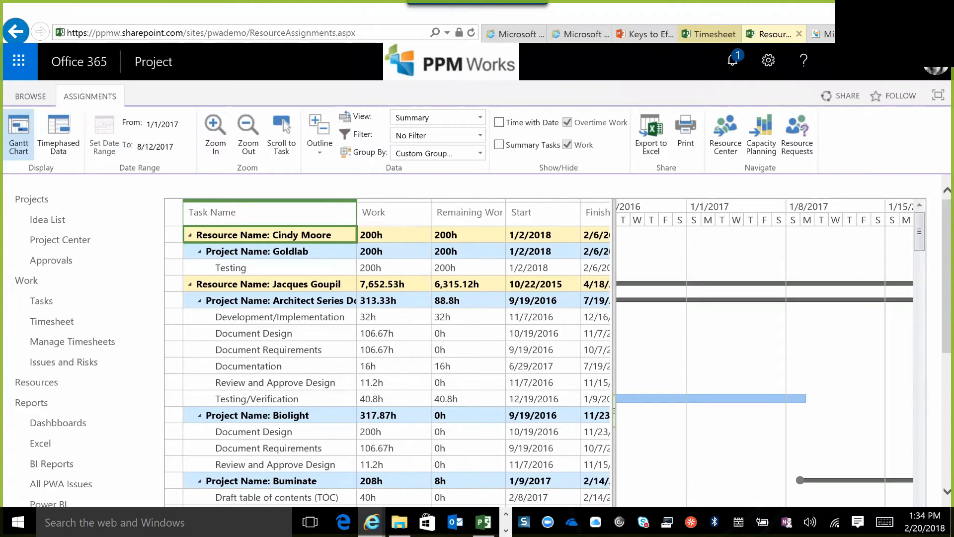
pyautogui.click(767, 145)
pyautogui.click(761, 146)
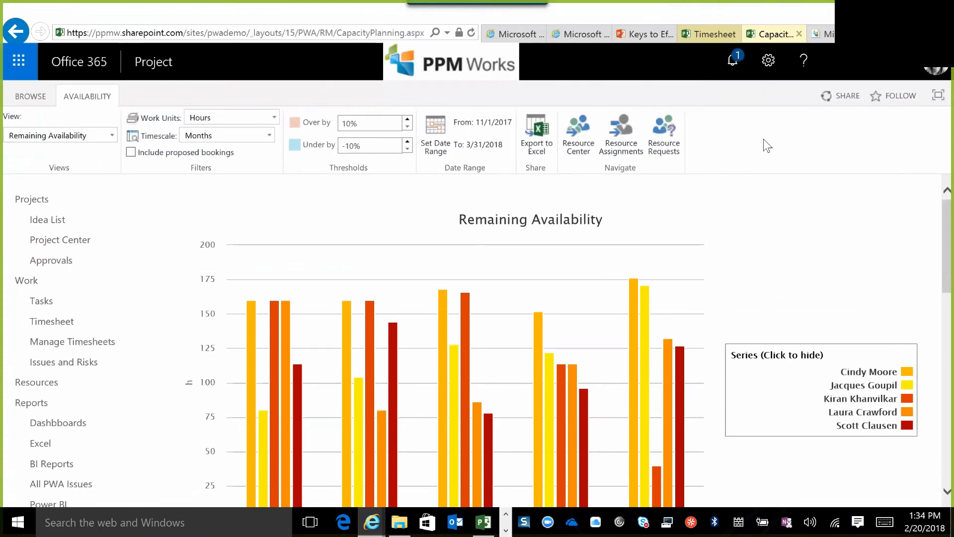
# Return to the Resource Center, reopen Capacity Planning and examine the monthly Remaining Availability chart, including the 3/1/2018 bars
pyautogui.click(582, 135)
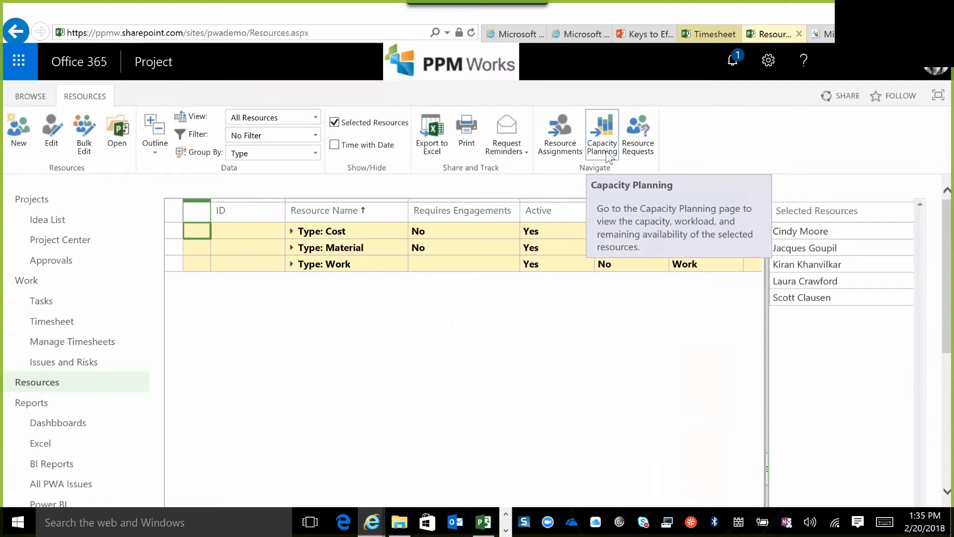
pyautogui.click(603, 149)
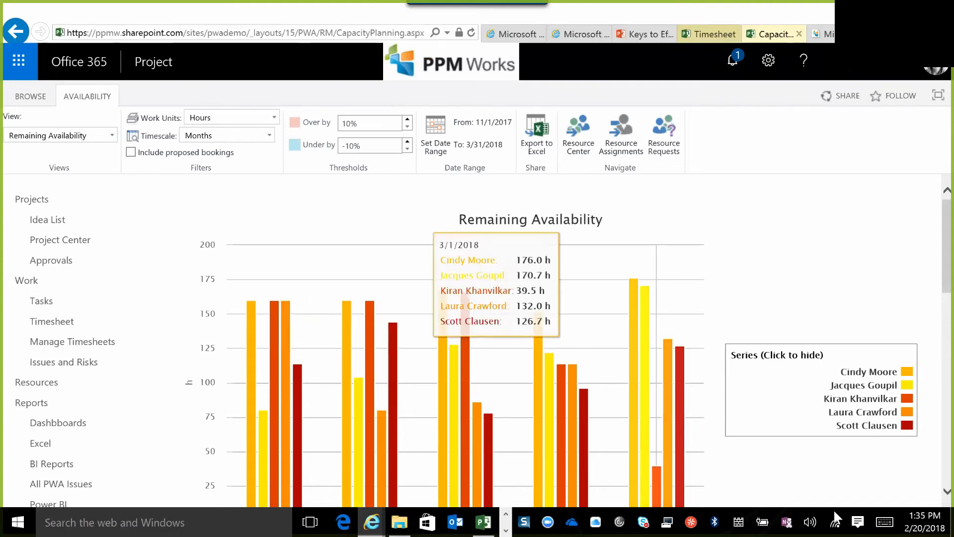
pyautogui.scroll(-1, 931, 493)
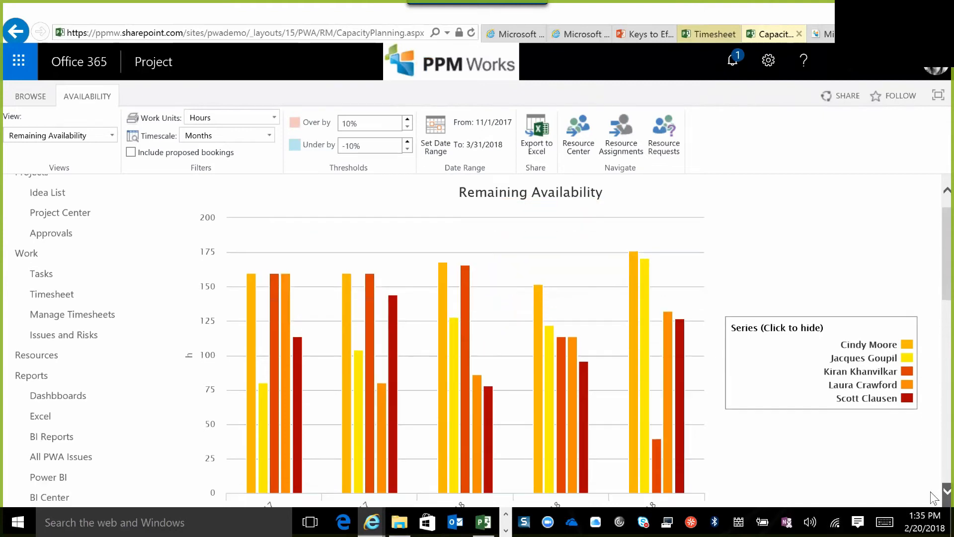
pyautogui.scroll(-1, 934, 497)
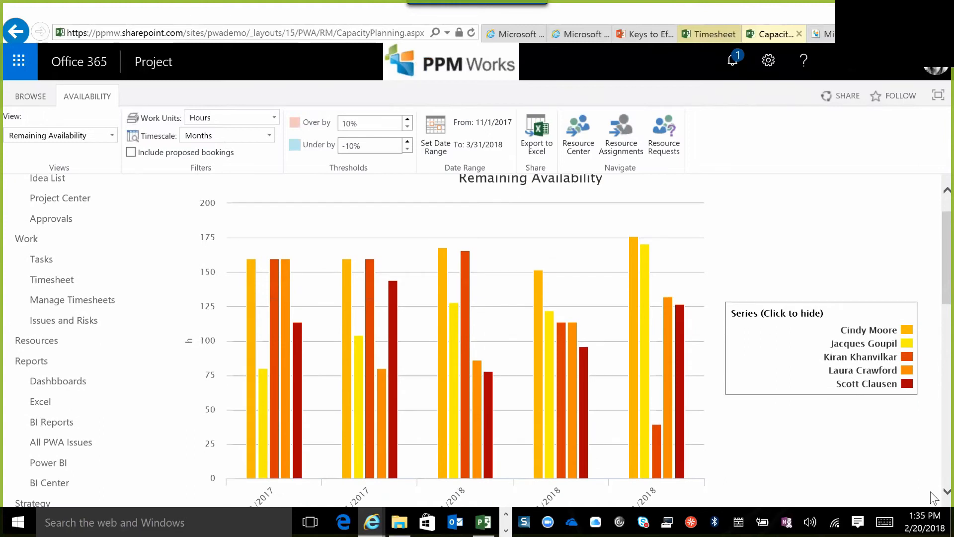
pyautogui.moveTo(295, 482)
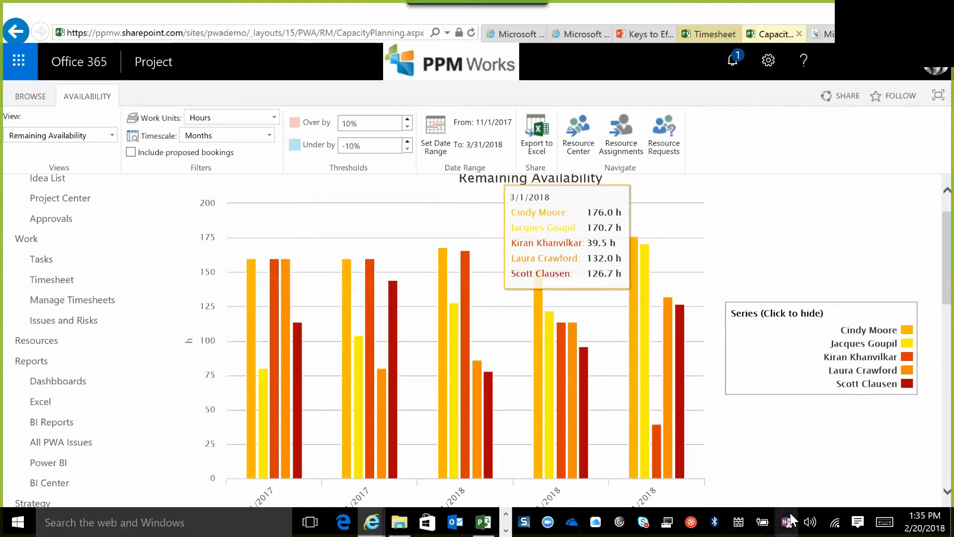
pyautogui.scroll(-2, 933, 498)
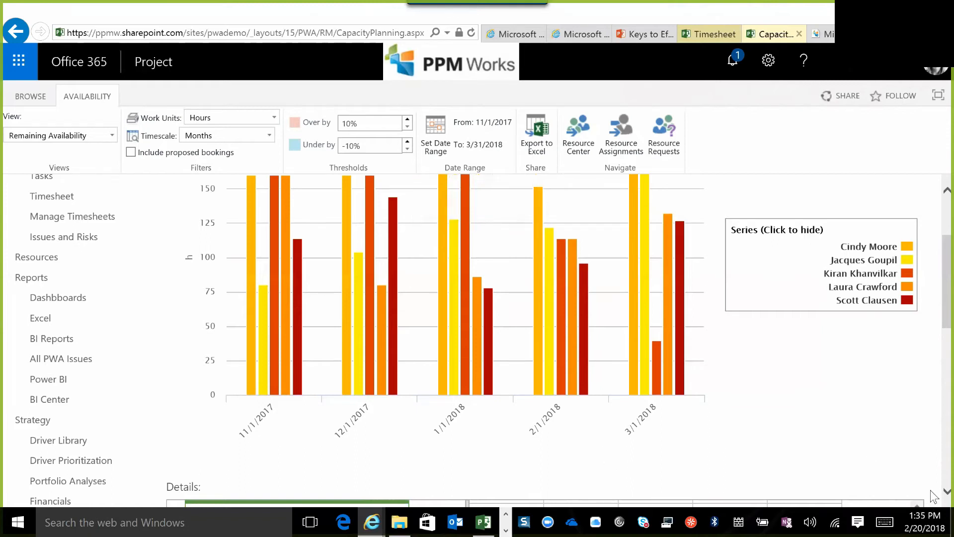
# Examine the Details table for each resource's monthly availability, capacity and project assignments
pyautogui.scroll(-1, 933, 496)
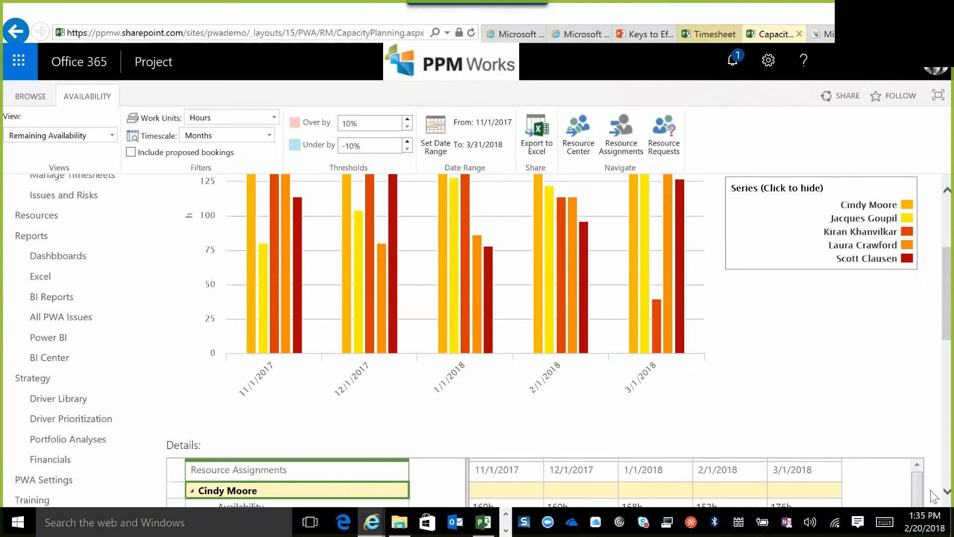
pyautogui.scroll(-4, 934, 496)
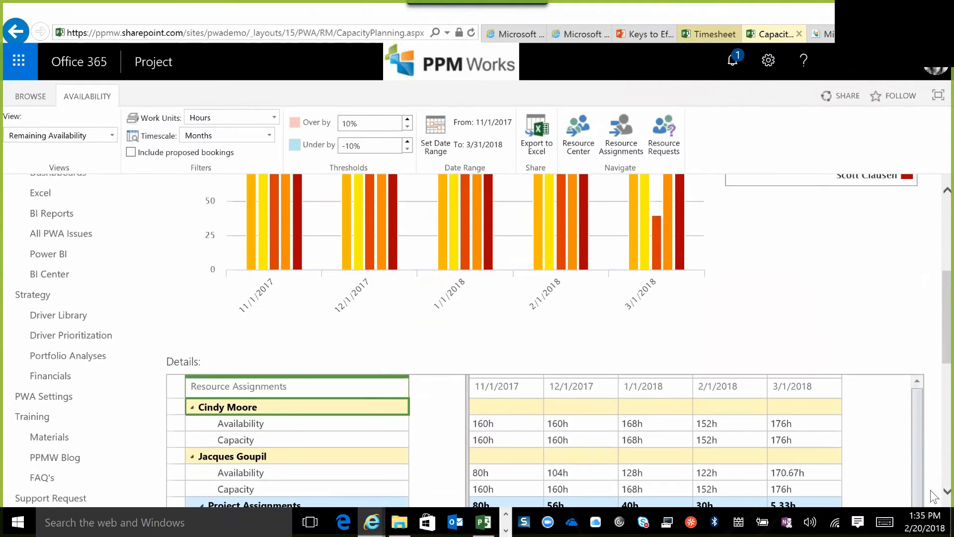
pyautogui.scroll(-1, 934, 496)
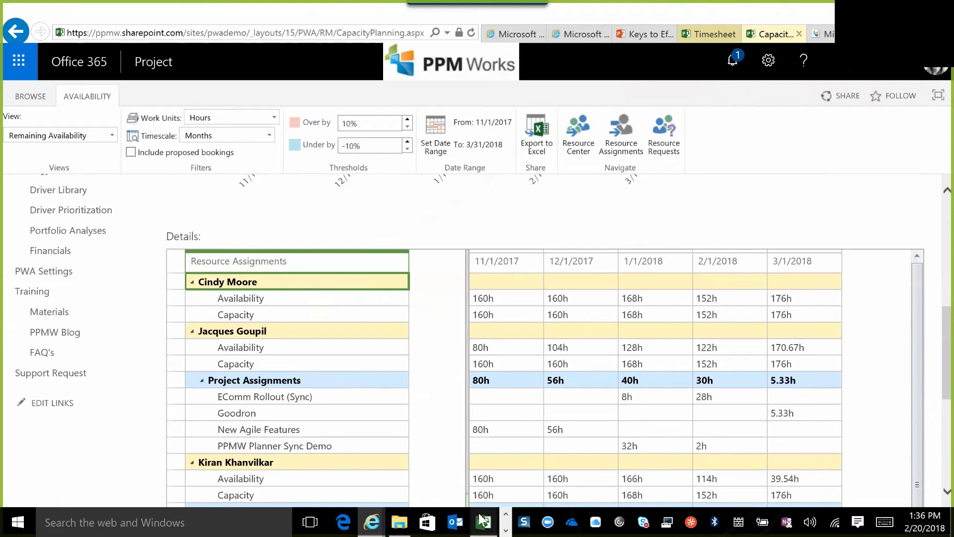
pyautogui.moveTo(482, 520)
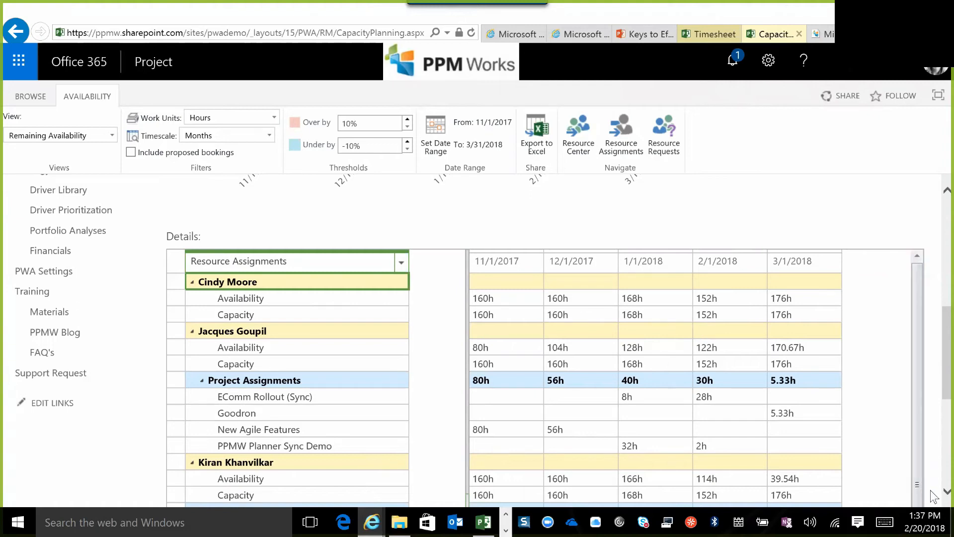
pyautogui.scroll(-5, 933, 496)
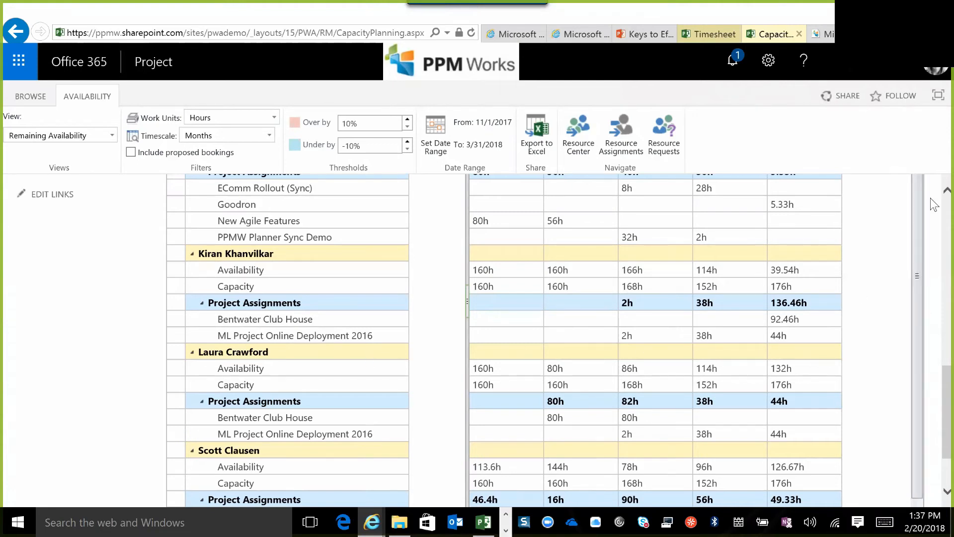
pyautogui.scroll(1, 930, 197)
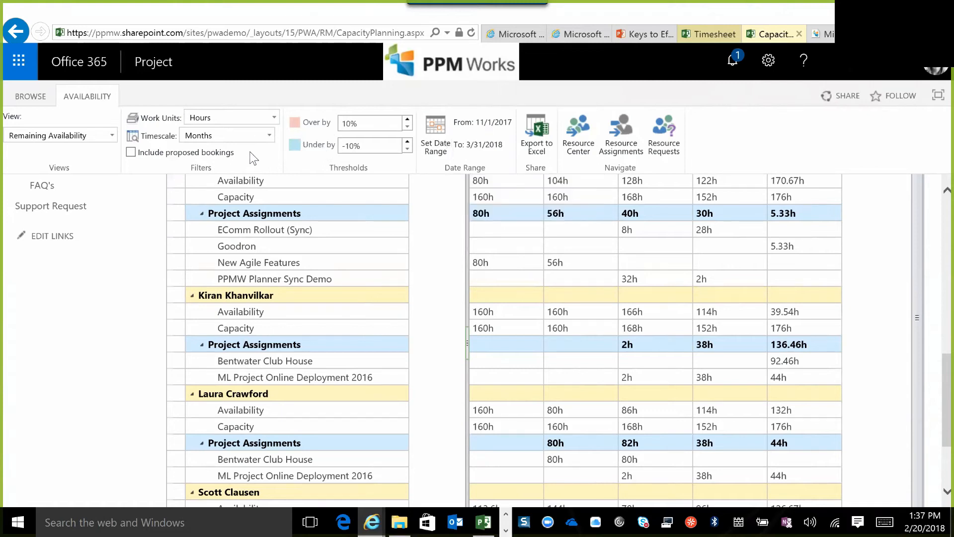
# Look through the timescale options without changing the Months setting and review the Remaining Availability chart again
pyautogui.click(269, 136)
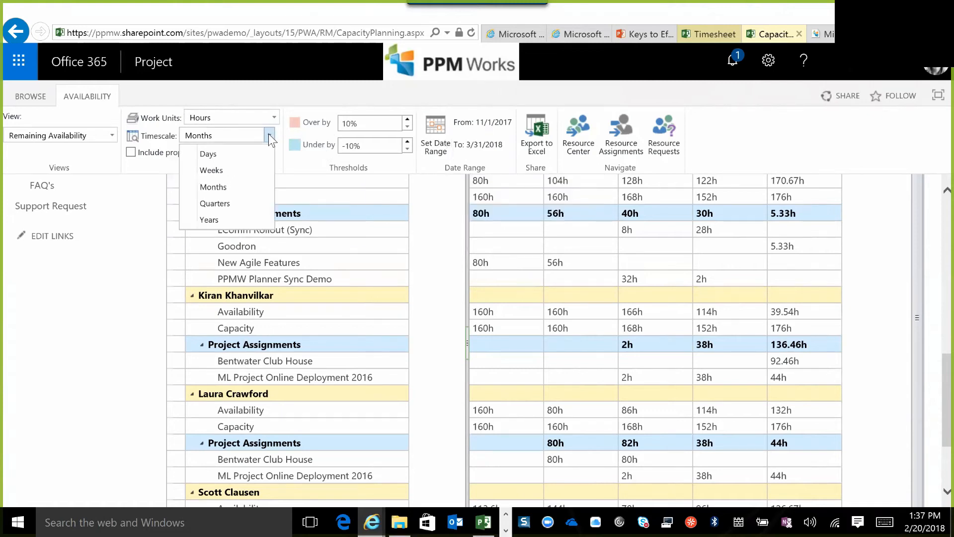
pyautogui.click(270, 134)
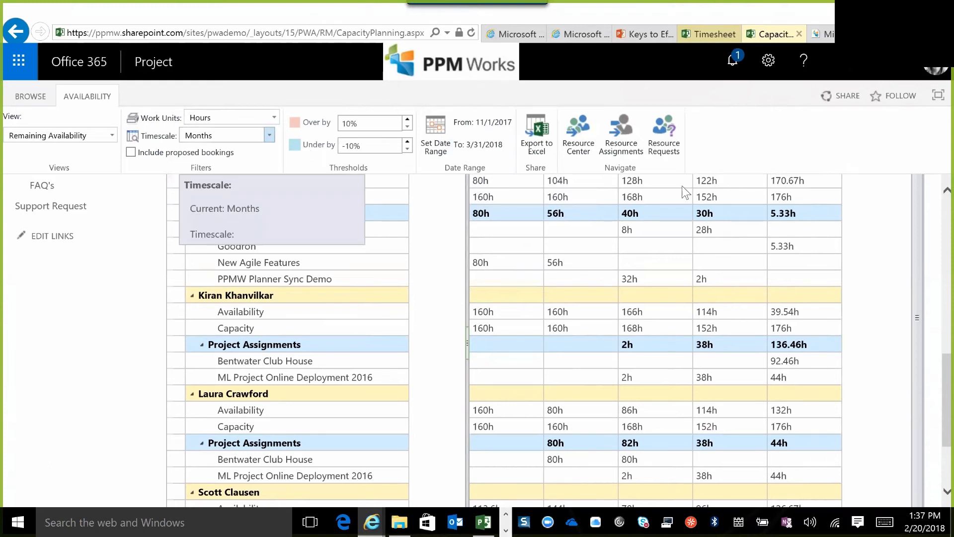
pyautogui.scroll(10, 931, 202)
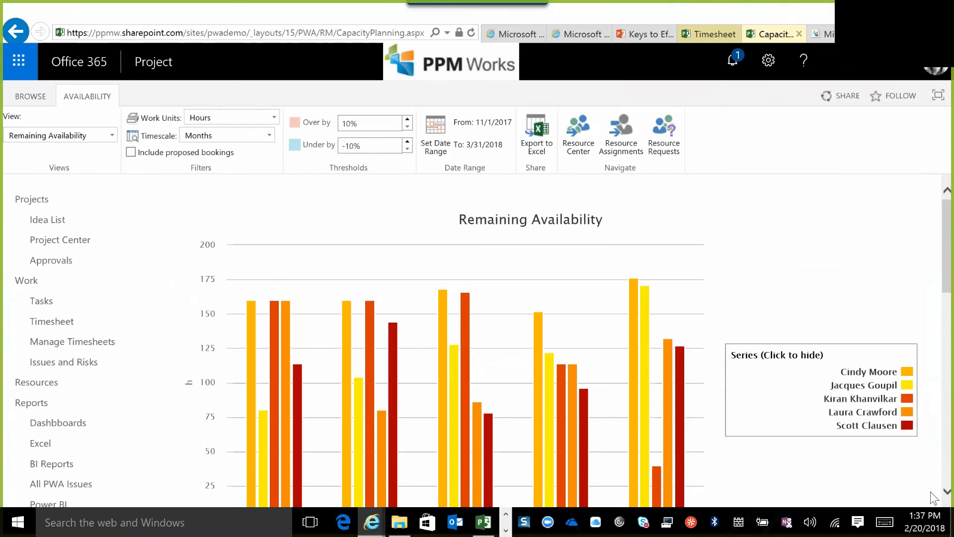
pyautogui.scroll(-3, 933, 496)
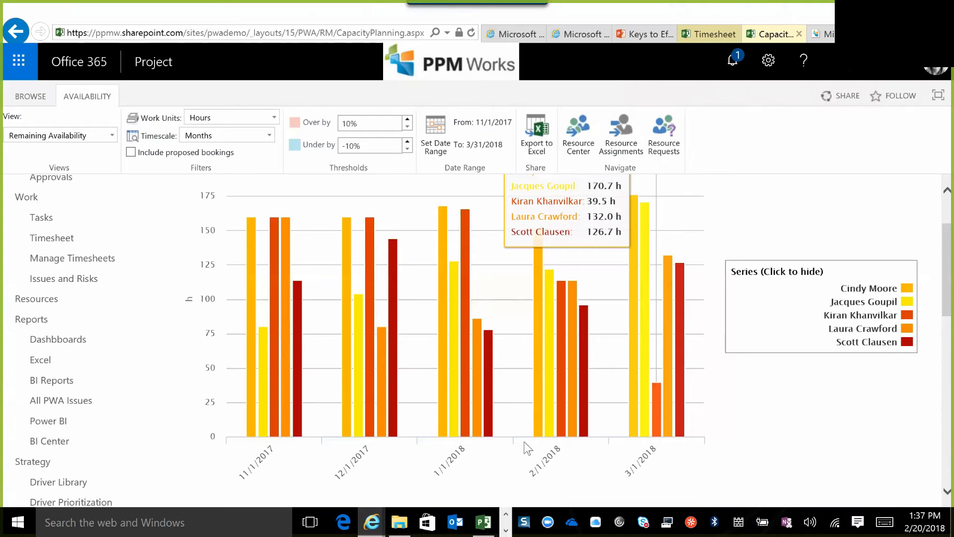
# Switch the capacity view to Resource Utilization by Project and review its 3/1/2018 bar and Details table
pyautogui.click(90, 136)
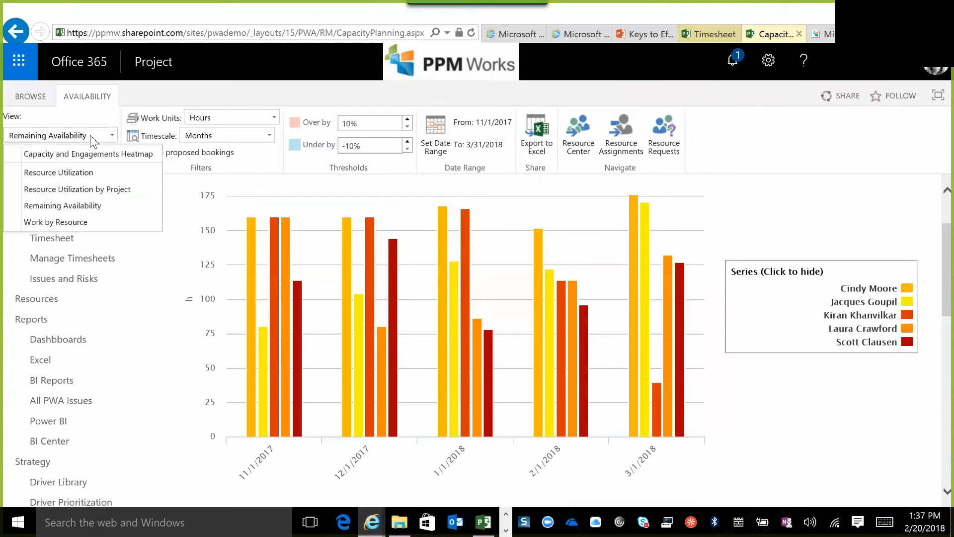
pyautogui.click(81, 193)
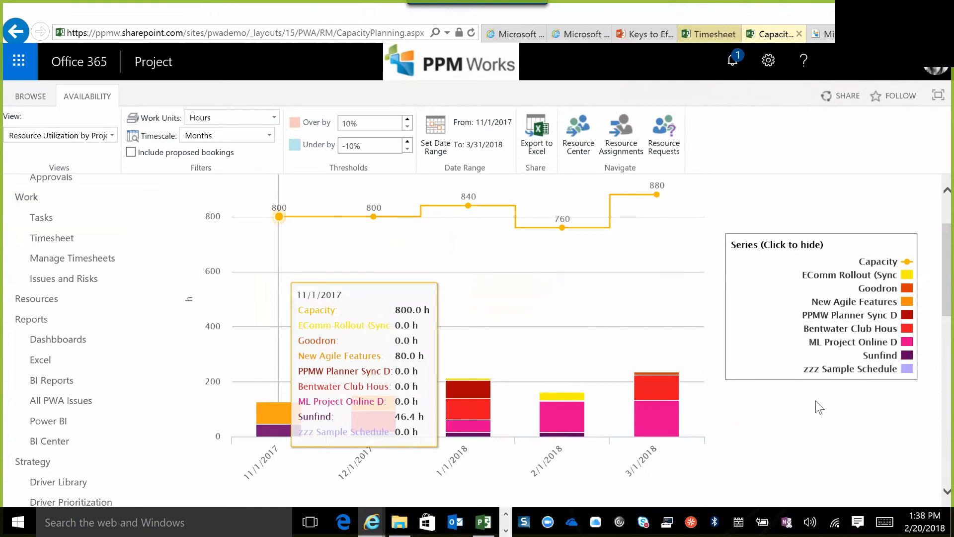
pyautogui.moveTo(643, 388)
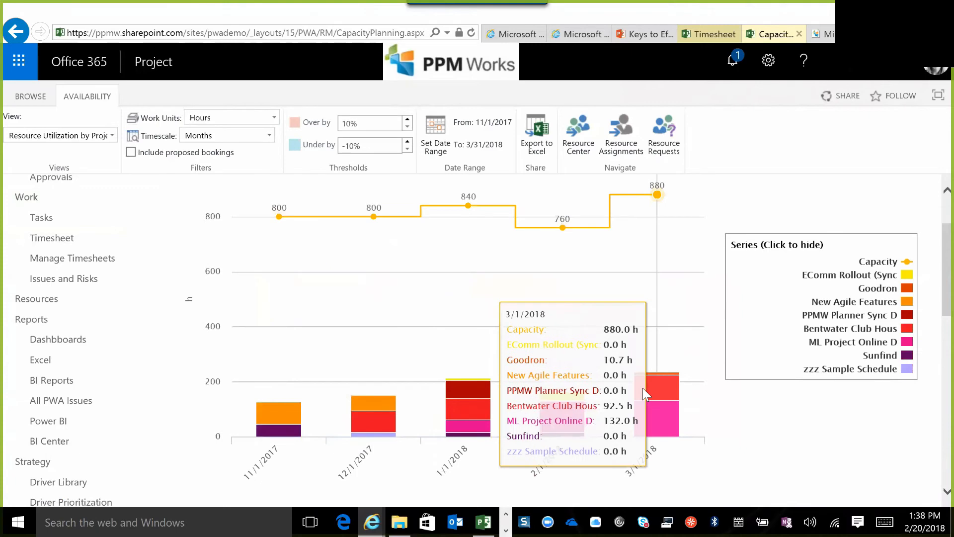
pyautogui.moveTo(564, 246)
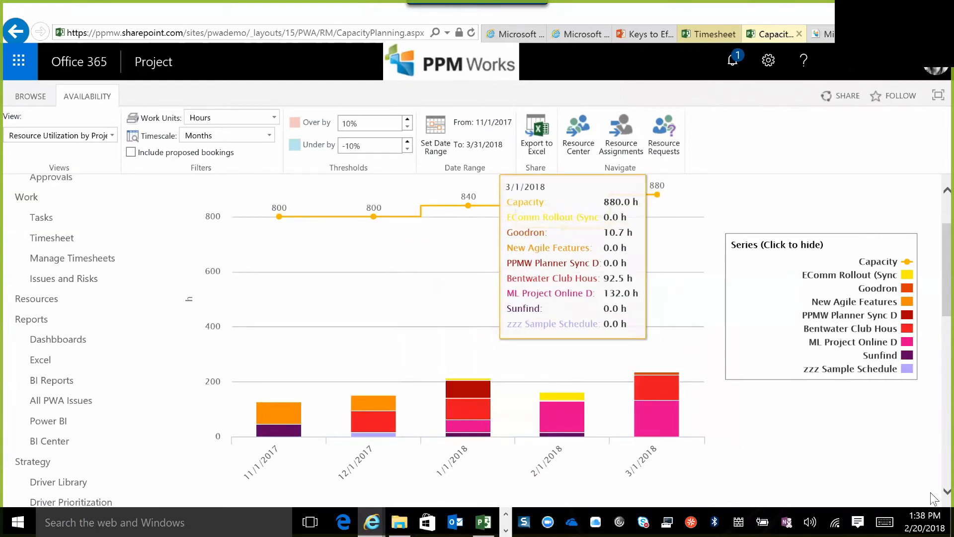
pyautogui.scroll(-5, 933, 499)
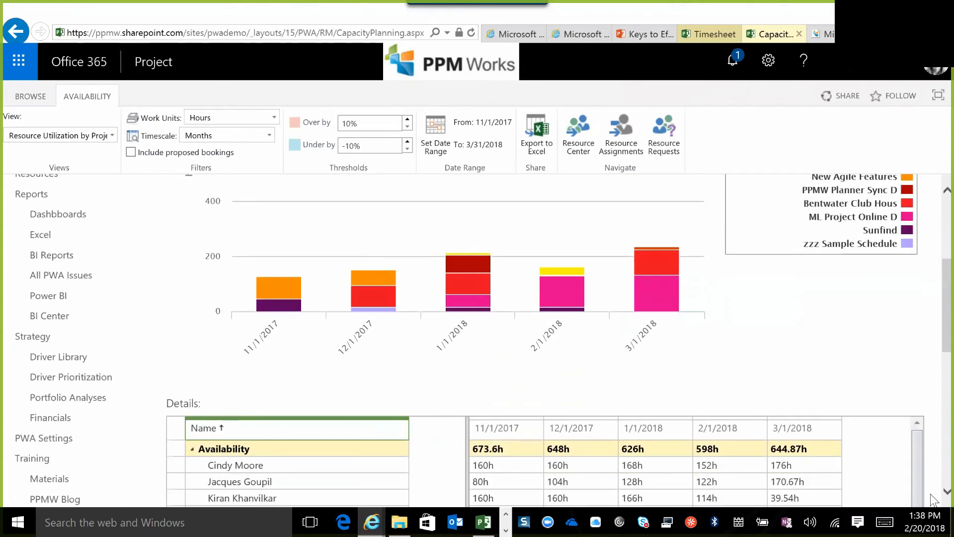
pyautogui.scroll(-2, 933, 499)
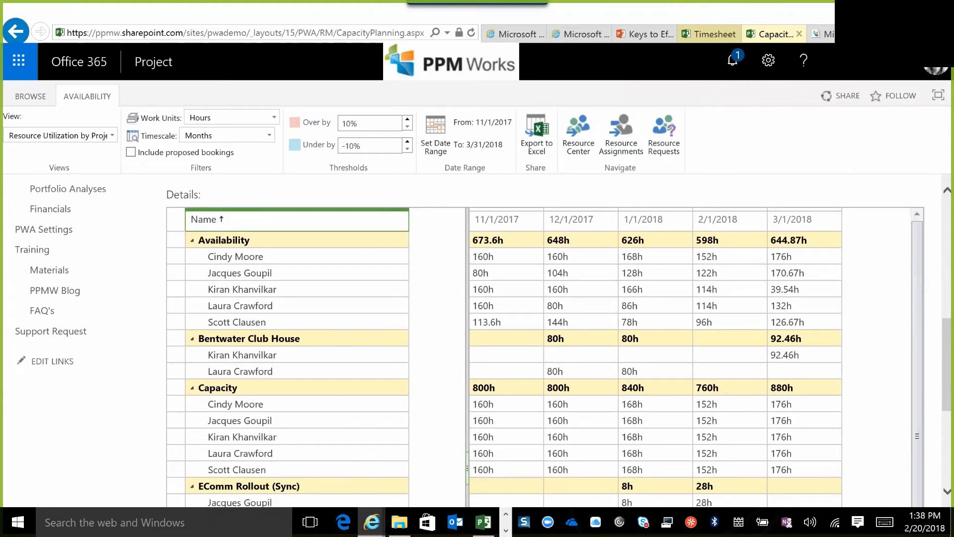
# Switch the capacity view to the Capacity and Engagements Heatmap and compare the resources' committed engagements by month
pyautogui.hotkey('alt', 'Tab')
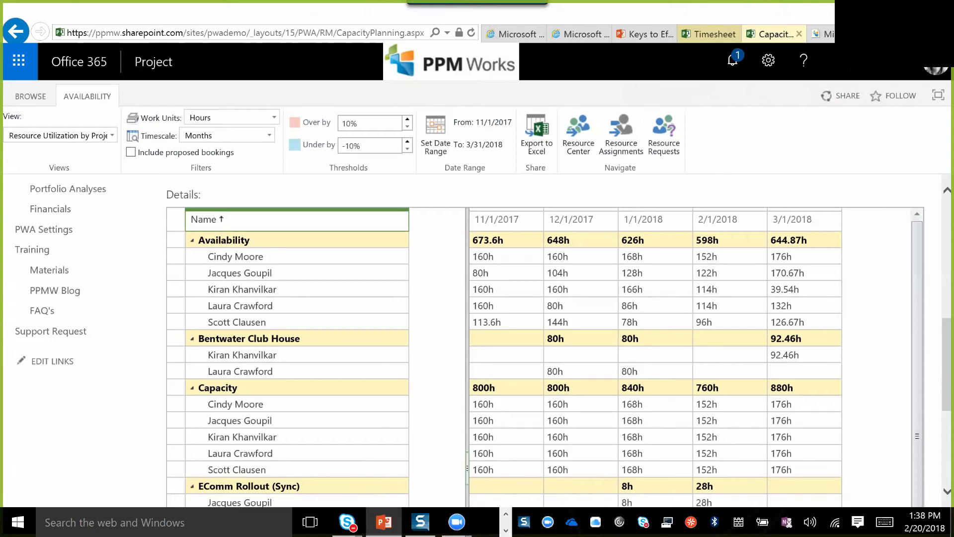
pyautogui.click(112, 134)
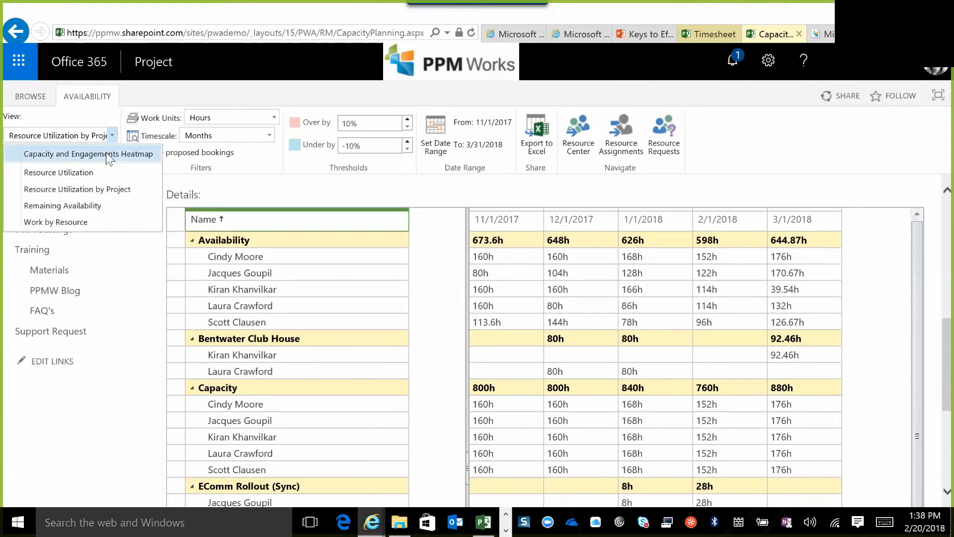
pyautogui.click(106, 154)
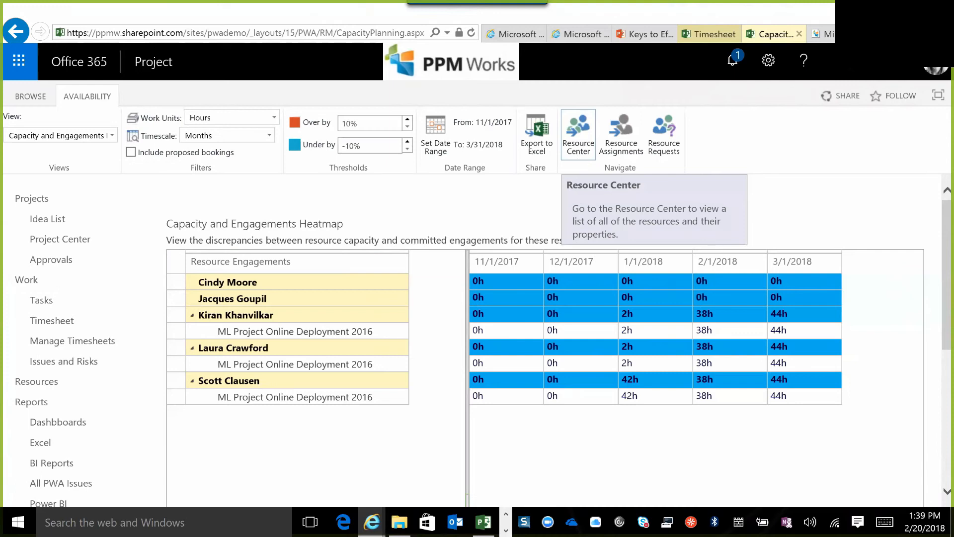
pyautogui.click(577, 149)
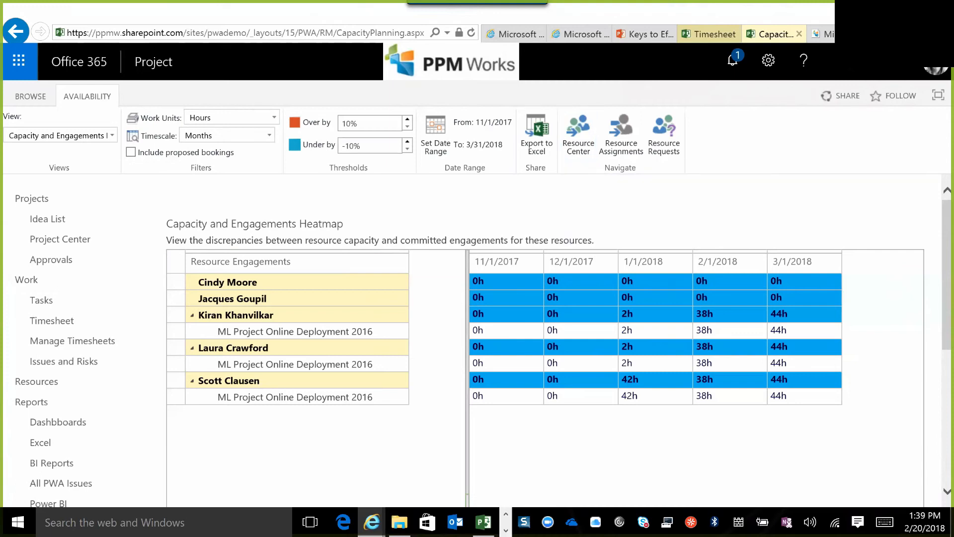
# Return the capacity view to Remaining Availability
pyautogui.hotkey('alt', 'Tab')
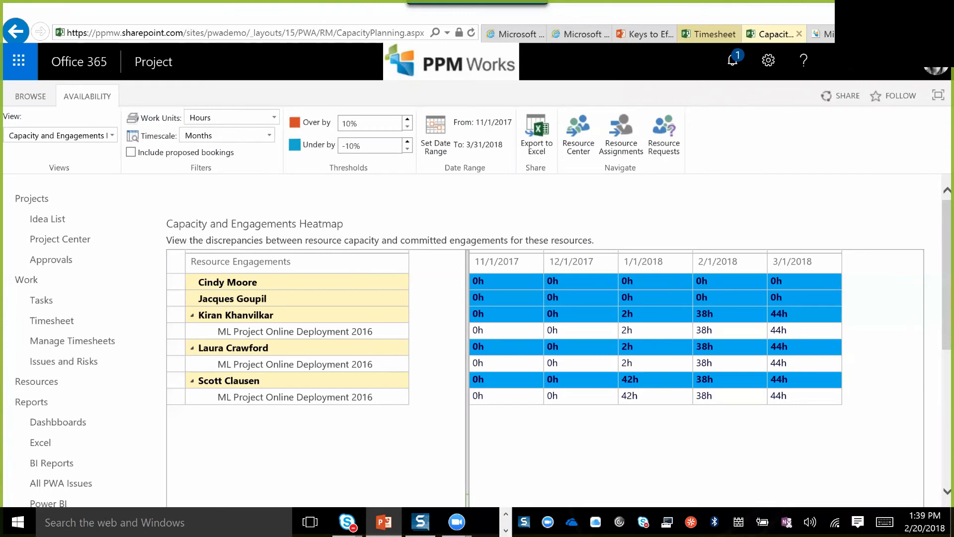
pyautogui.click(111, 135)
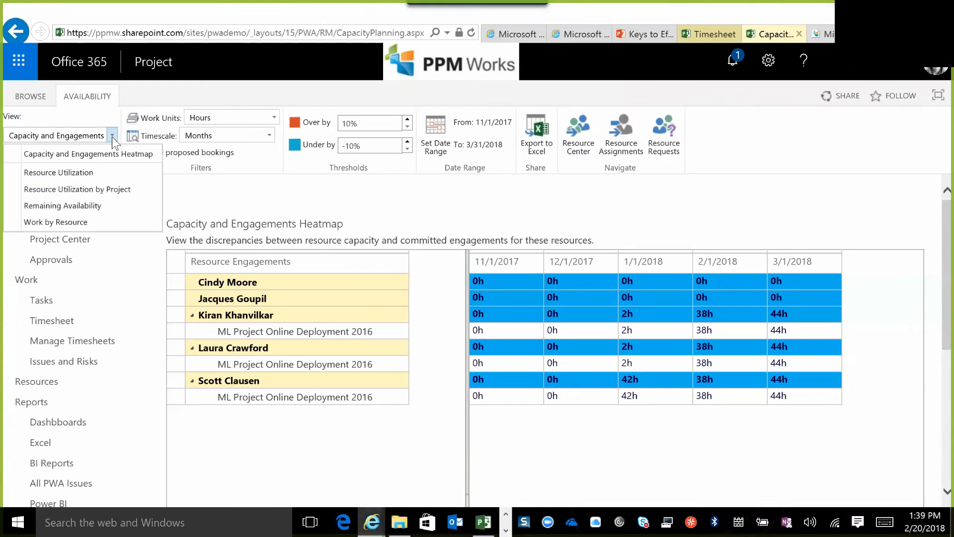
pyautogui.click(97, 205)
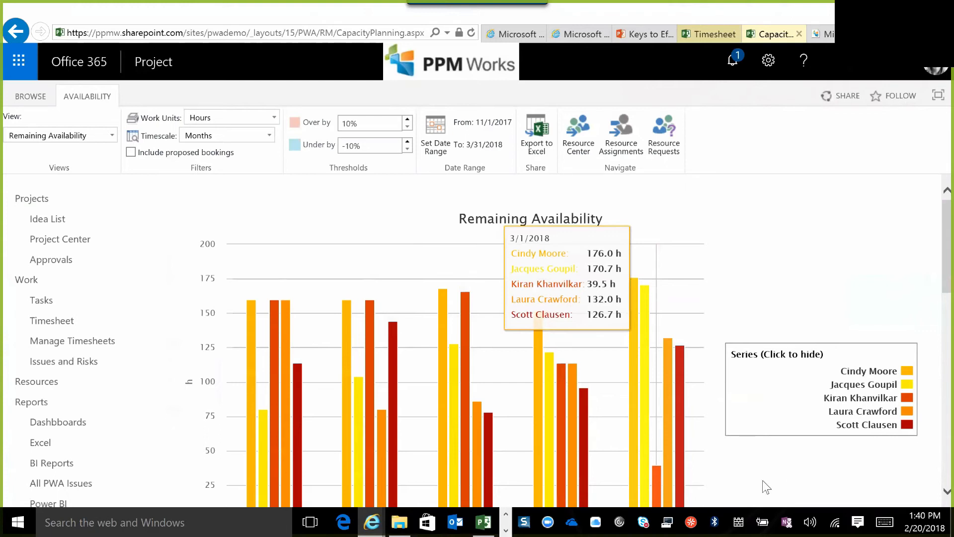
# Switch to Project Professional, show Bentwater Club House in the Gantt Chart and read the indicators of Review and Approve Requirements
pyautogui.click(489, 520)
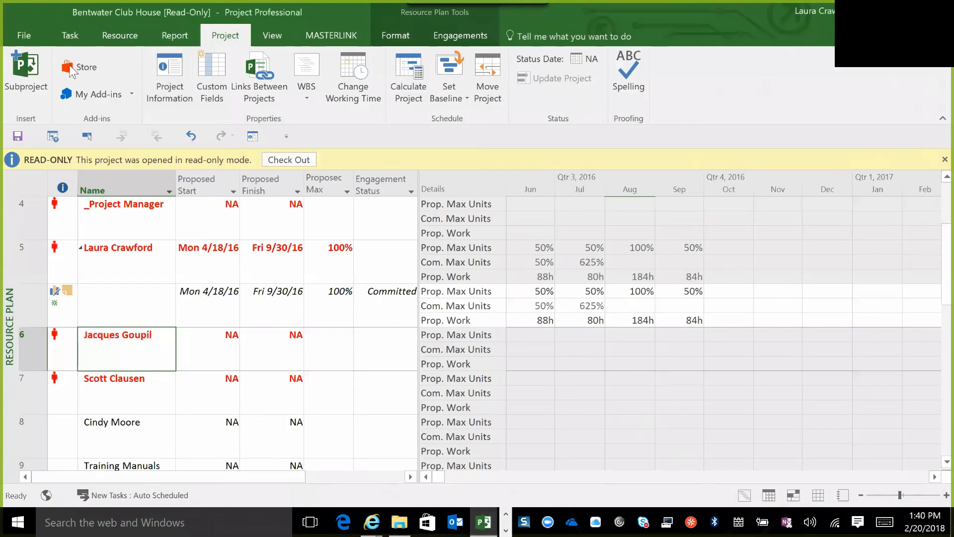
pyautogui.click(273, 35)
pyautogui.click(20, 74)
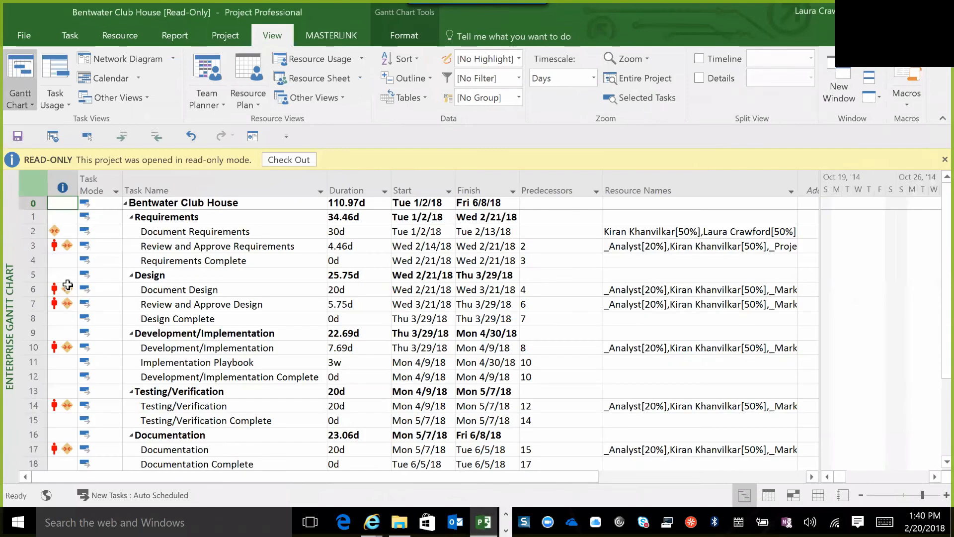
pyautogui.moveTo(54, 248)
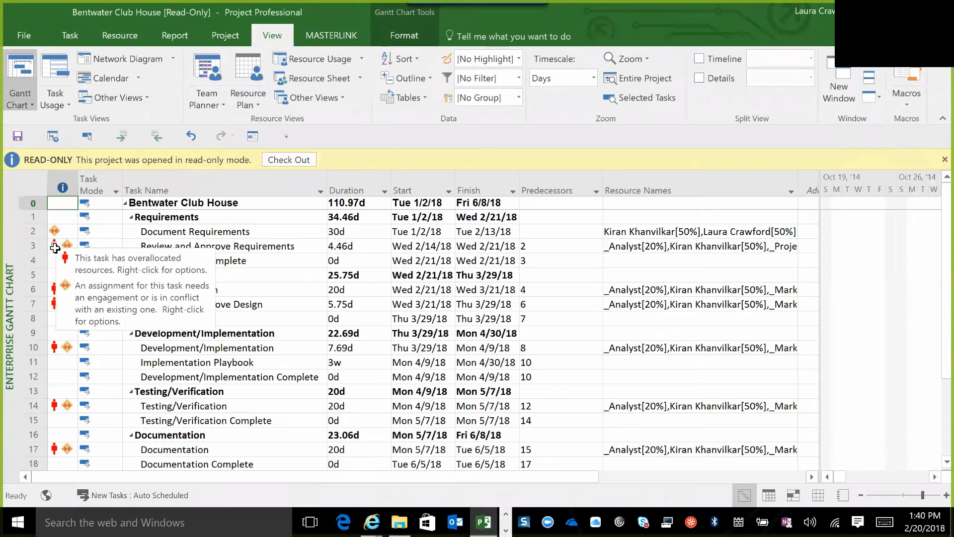
# Show the Resource Sheet of the Bentwater Club House project
pyautogui.click(321, 79)
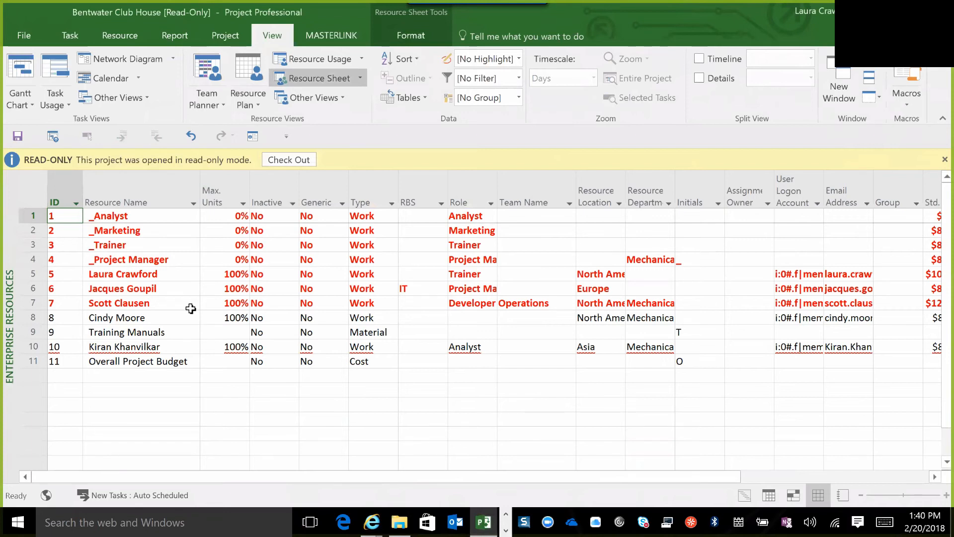
# Return to the Gantt Chart and open the Engagement Inspector for the Review and Approve Requirements task
pyautogui.click(20, 70)
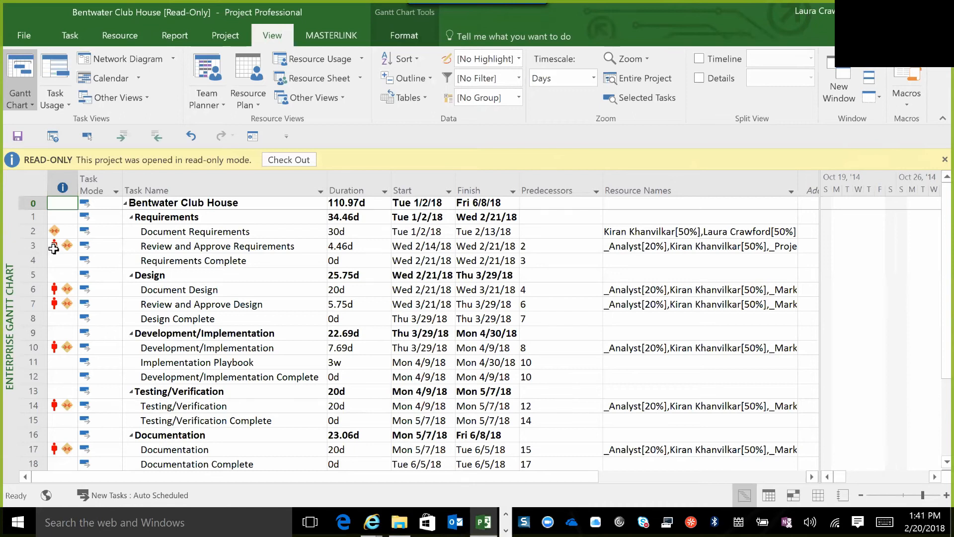
pyautogui.rightClick(53, 249)
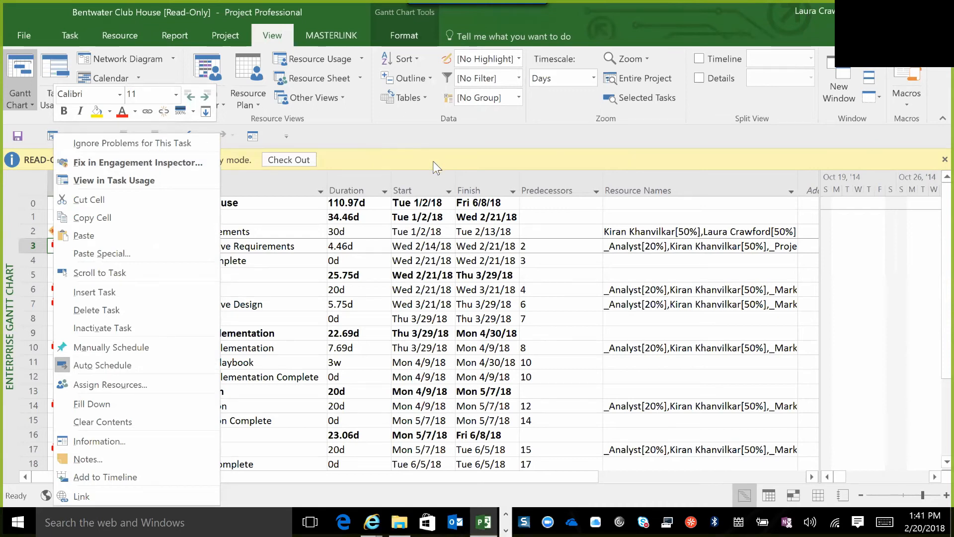
pyautogui.click(140, 162)
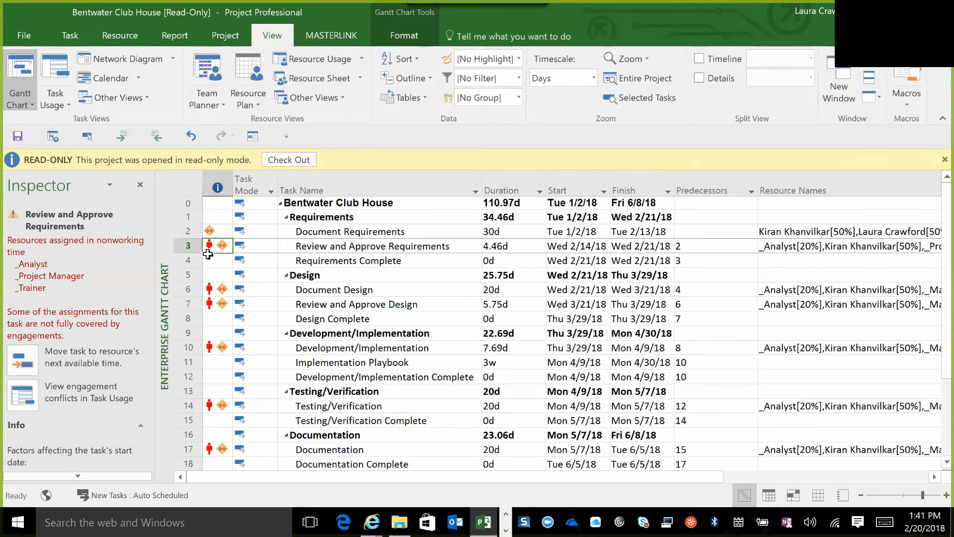
# Inspect the resource and engagement conflicts of Document Design, Review and Approve Design, and the Development/Implementation task
pyautogui.click(318, 289)
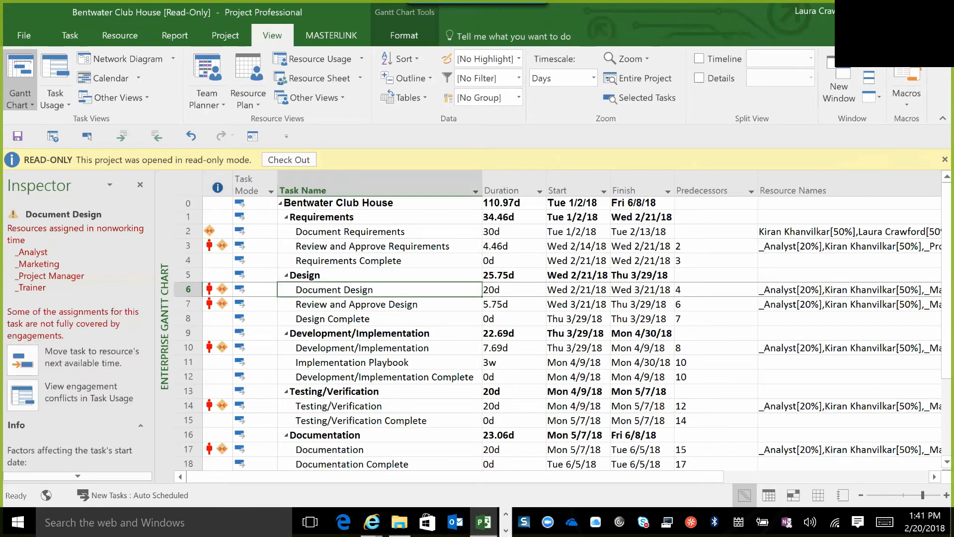
pyautogui.click(307, 307)
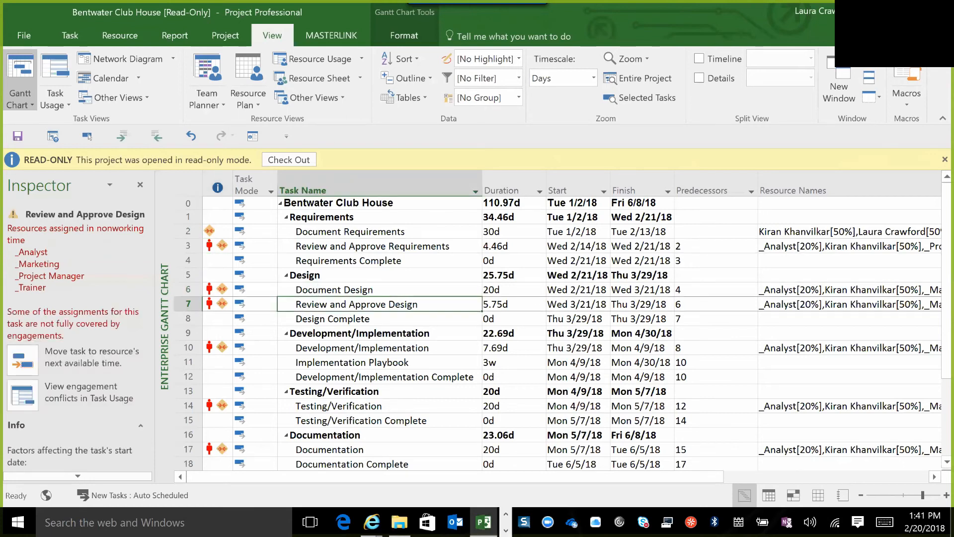
pyautogui.click(300, 349)
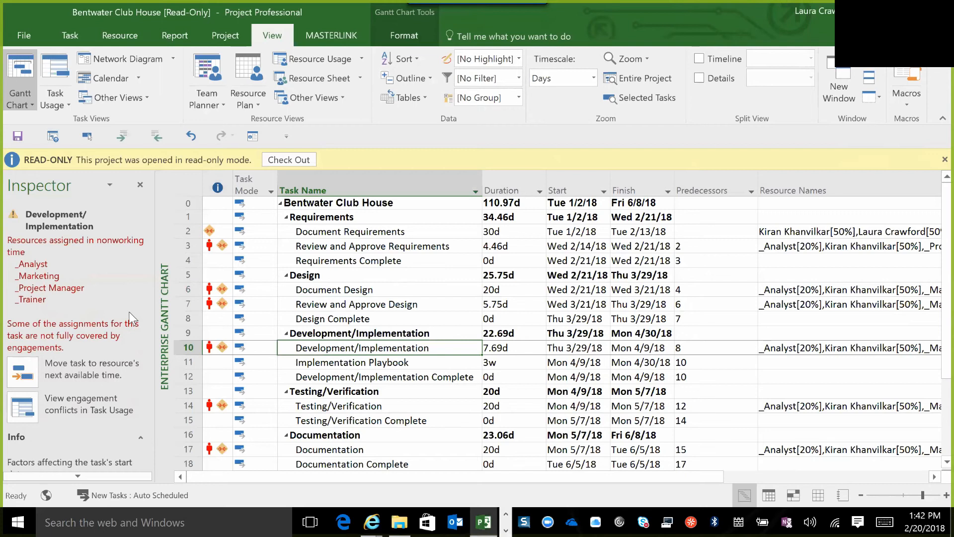
pyautogui.click(70, 40)
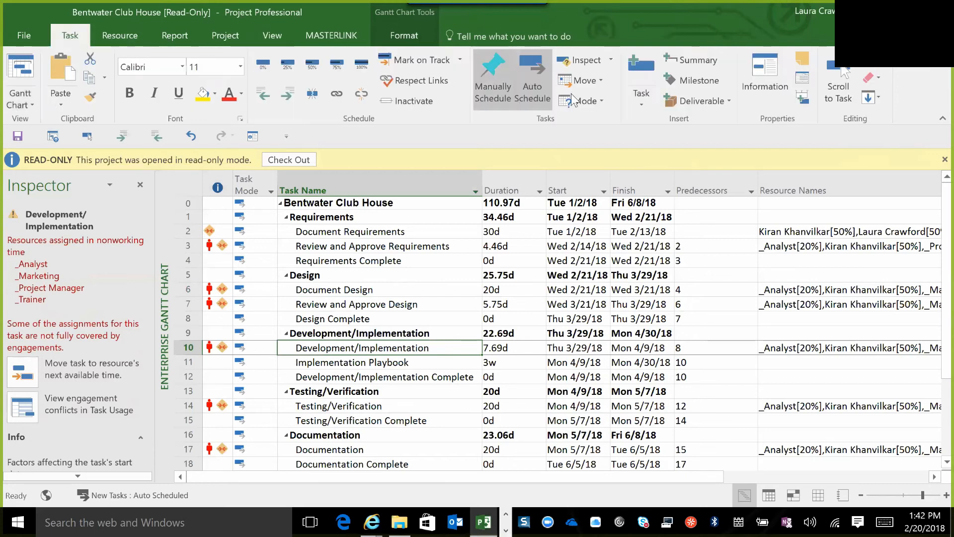
pyautogui.click(610, 59)
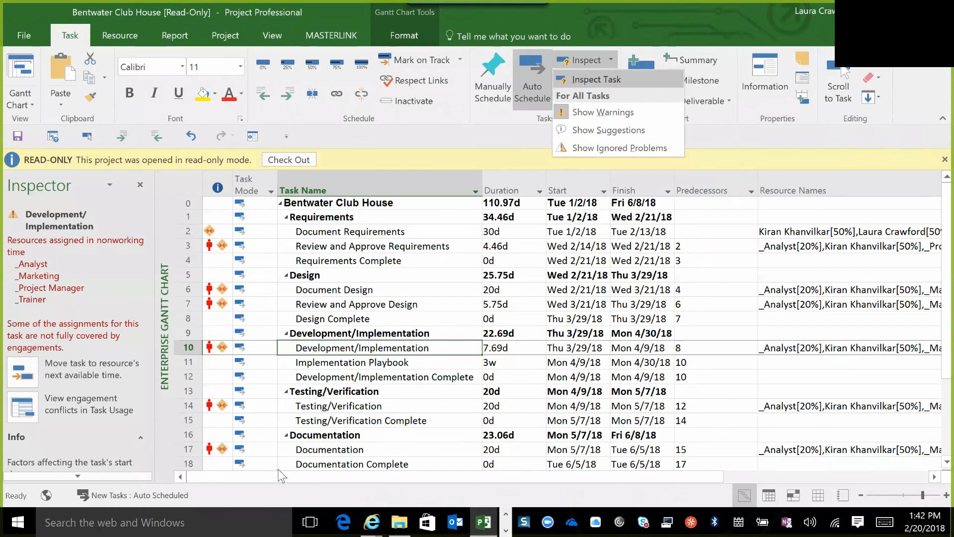
pyautogui.click(277, 36)
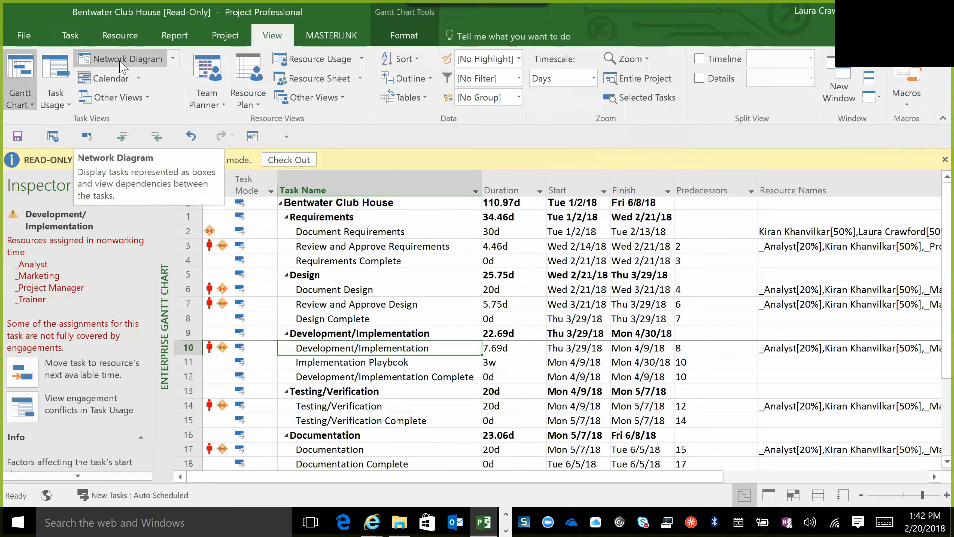
pyautogui.click(32, 103)
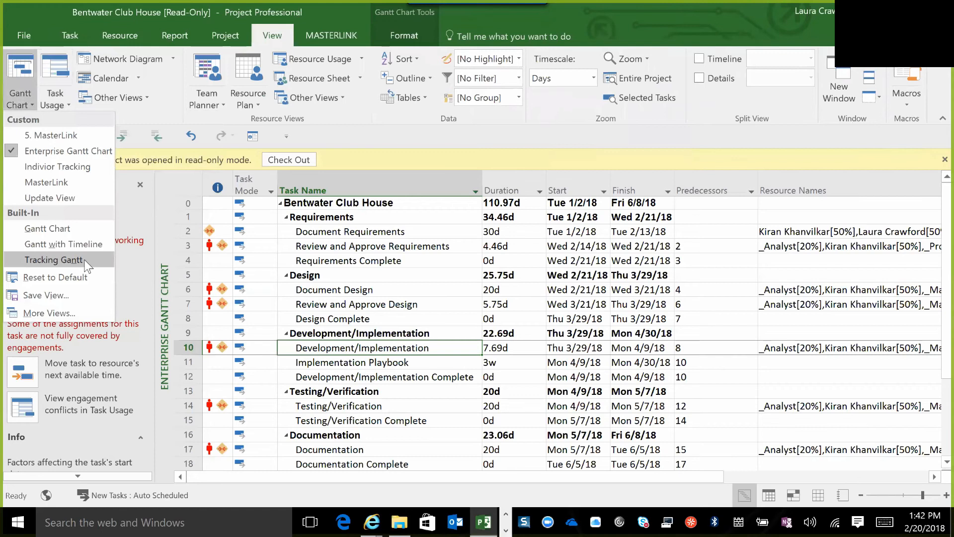
pyautogui.click(407, 136)
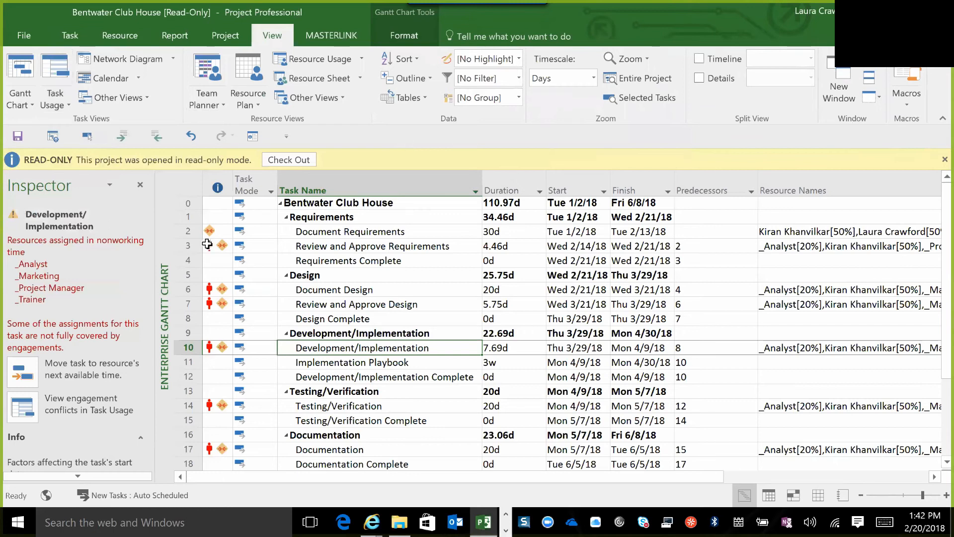
# Switch to Project Web App in Internet Explorer, open the Tasks page and review the assigned tasks' % Work Complete
pyautogui.moveTo(209, 245)
pyautogui.hotkey('alt', 'Tab')
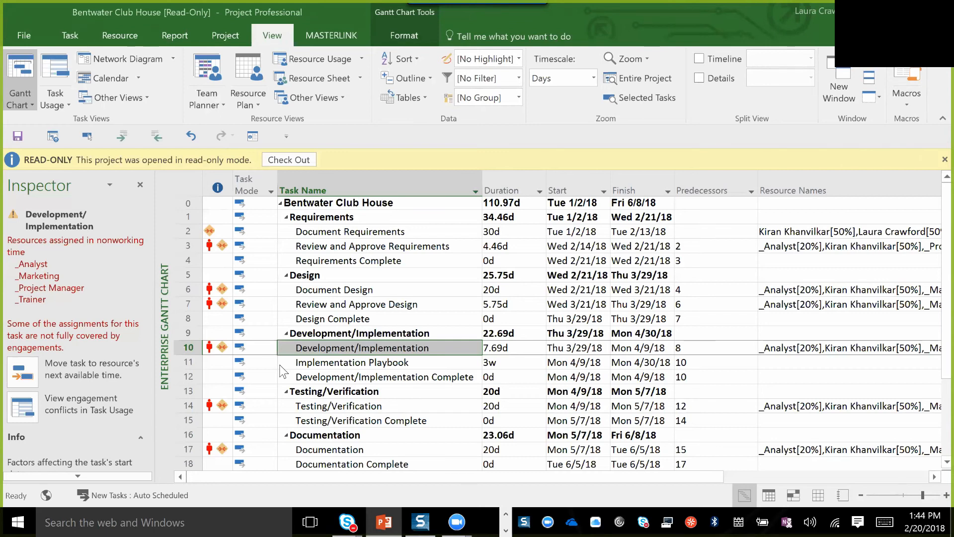
pyautogui.click(310, 521)
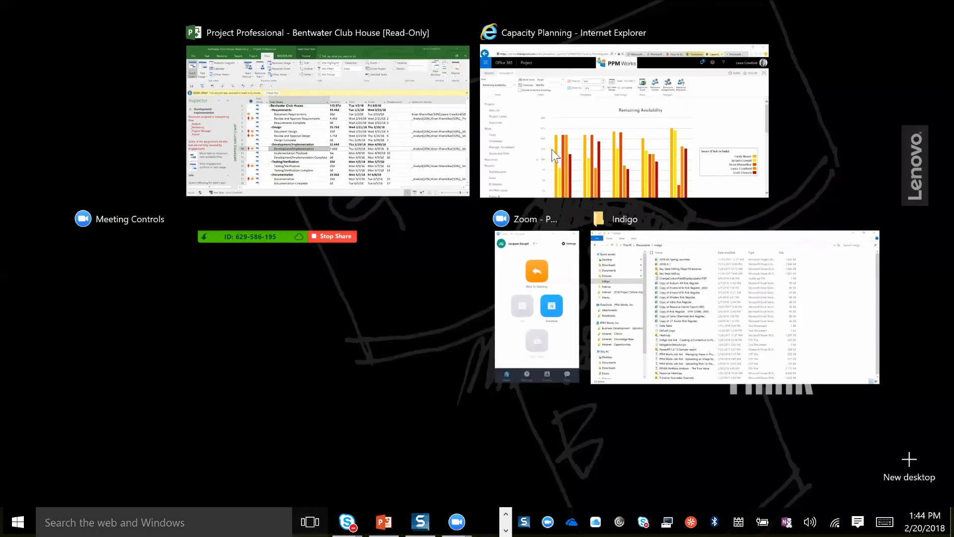
pyautogui.click(715, 119)
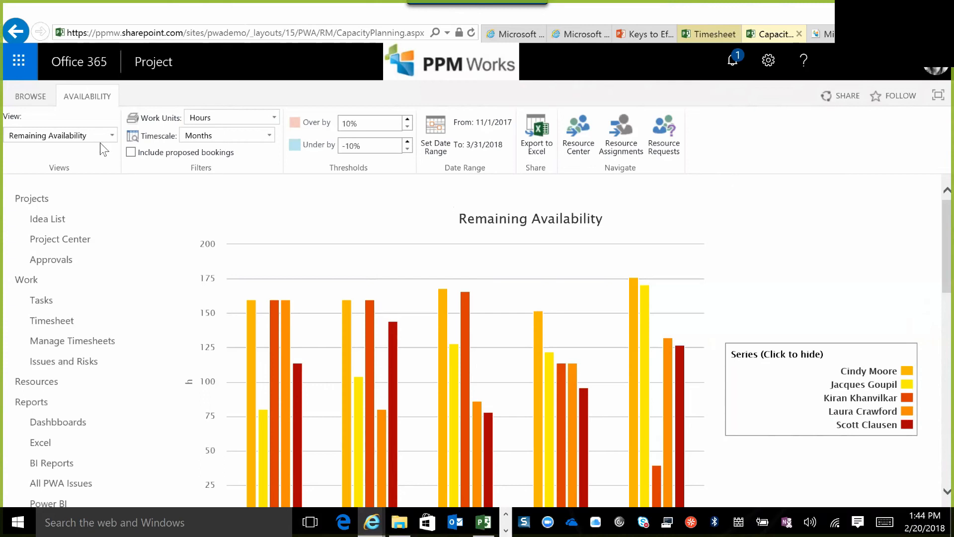
pyautogui.click(111, 135)
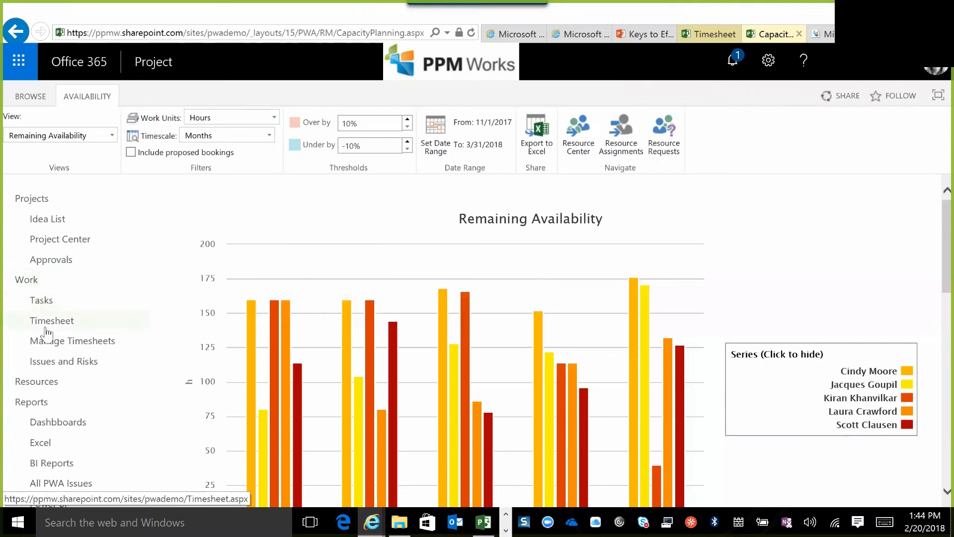
pyautogui.click(42, 304)
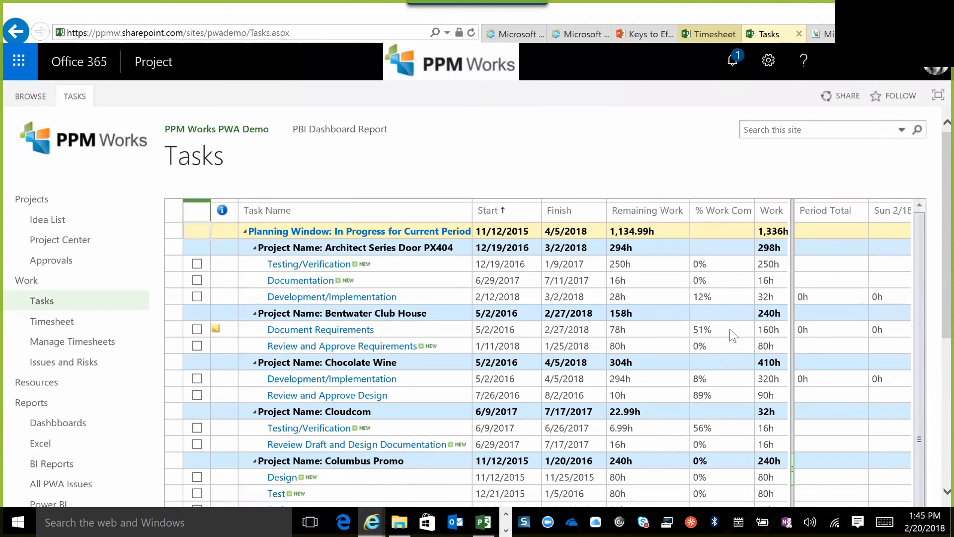
pyautogui.click(711, 286)
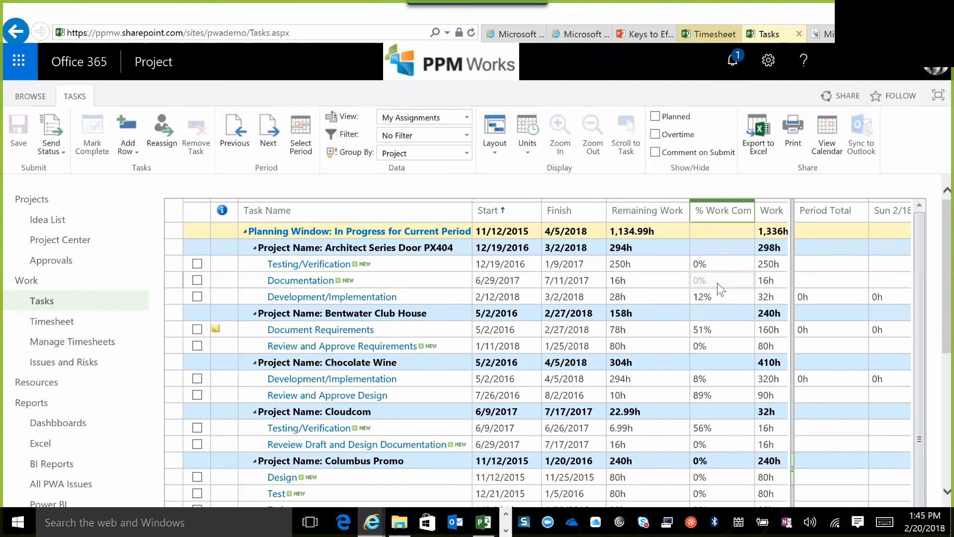
# In the timesheet, log 4h each on Tue 2/20, Wed 2/21 and Thu 2/22 for Bentwater Club House's Review and Approve Requirements, and save
pyautogui.click(696, 35)
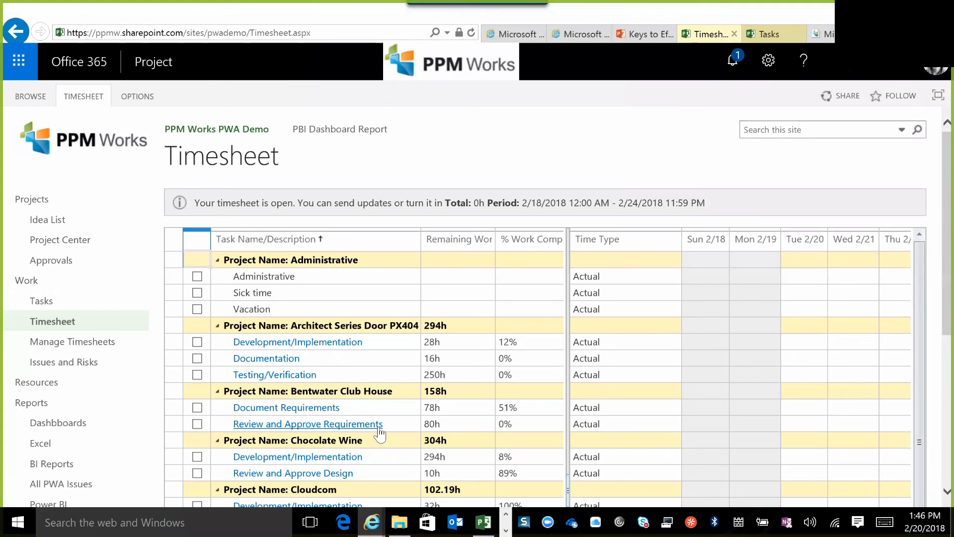
pyautogui.click(803, 424)
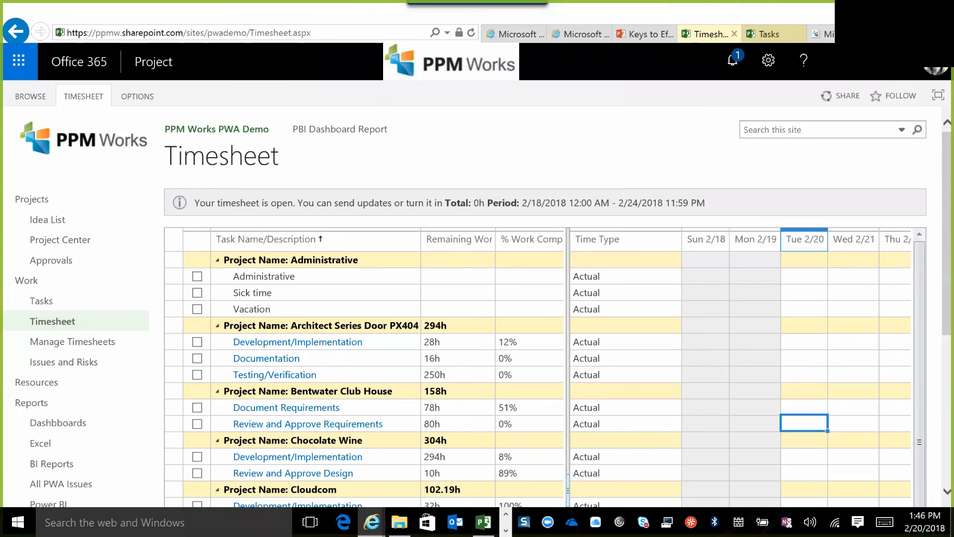
pyautogui.write('4')
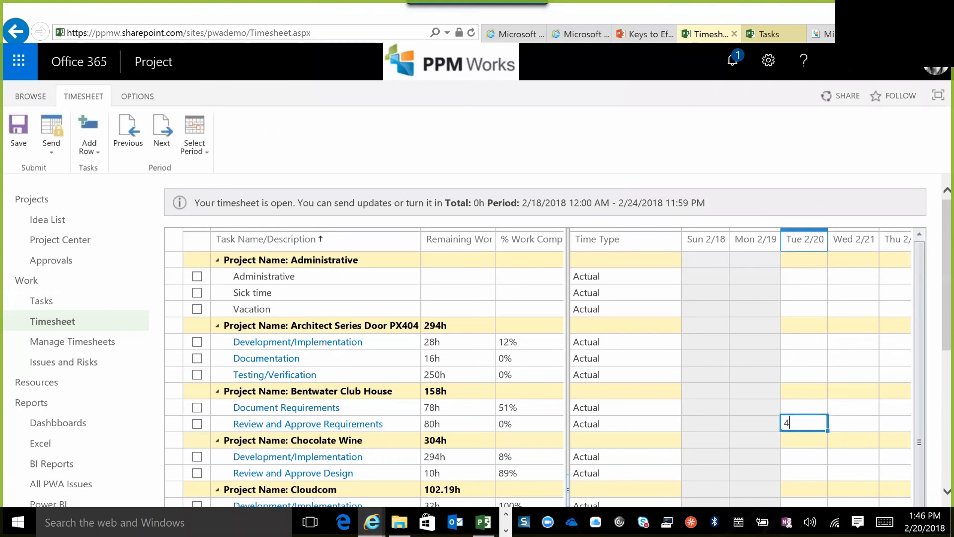
pyautogui.press('Tab')
pyautogui.write('4')
pyautogui.press('Tab')
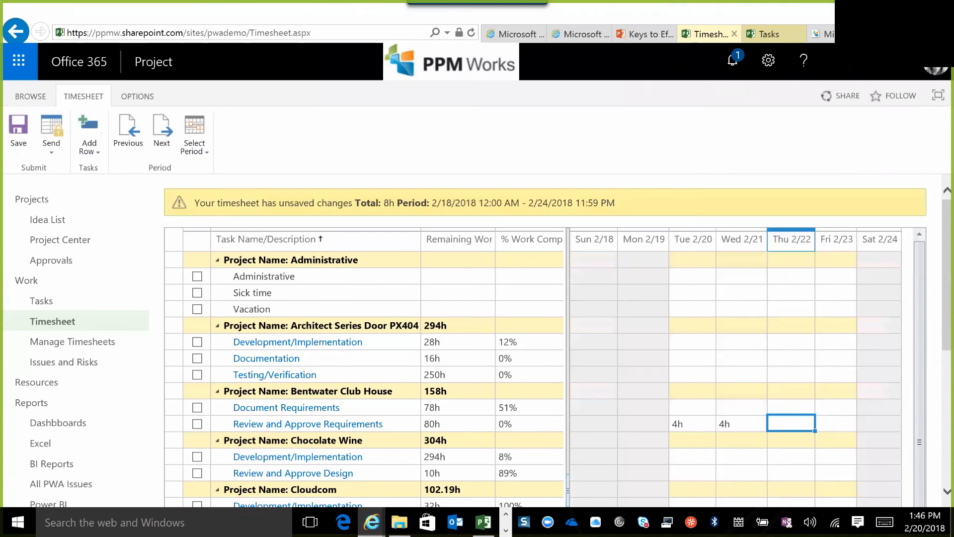
pyautogui.write('4')
pyautogui.press('Tab')
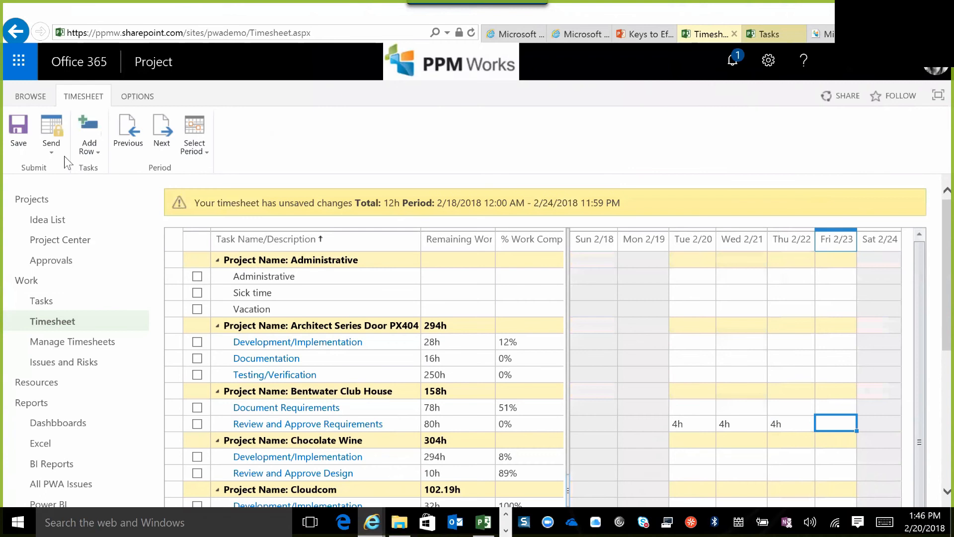
pyautogui.click(19, 132)
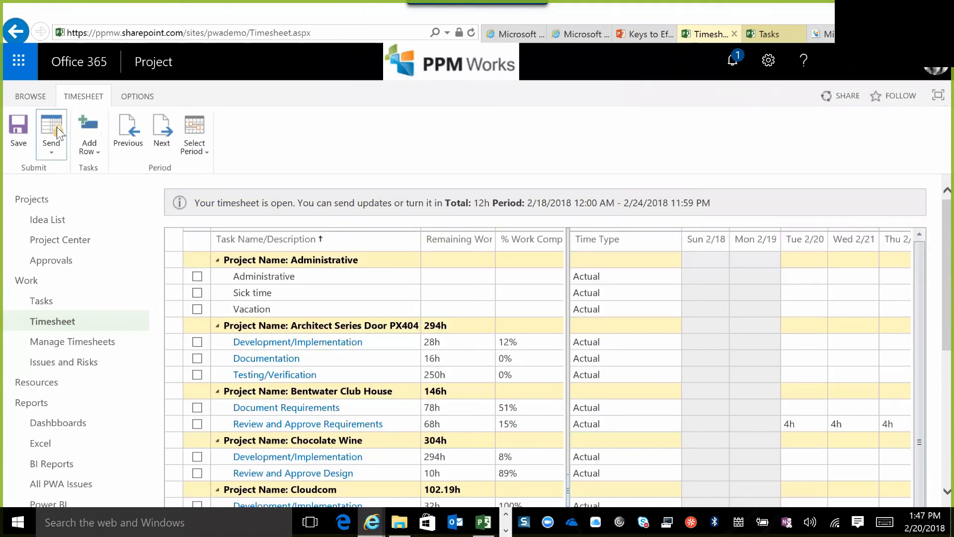
# Turn in the final timesheet for 2/18/2018 - 2/24/2018 for approval without a comment
pyautogui.click(56, 127)
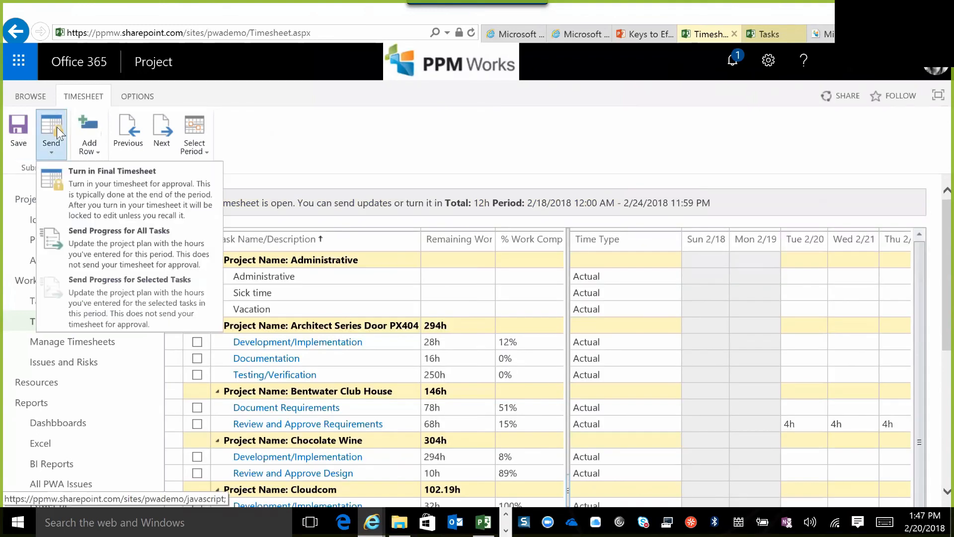
pyautogui.click(117, 193)
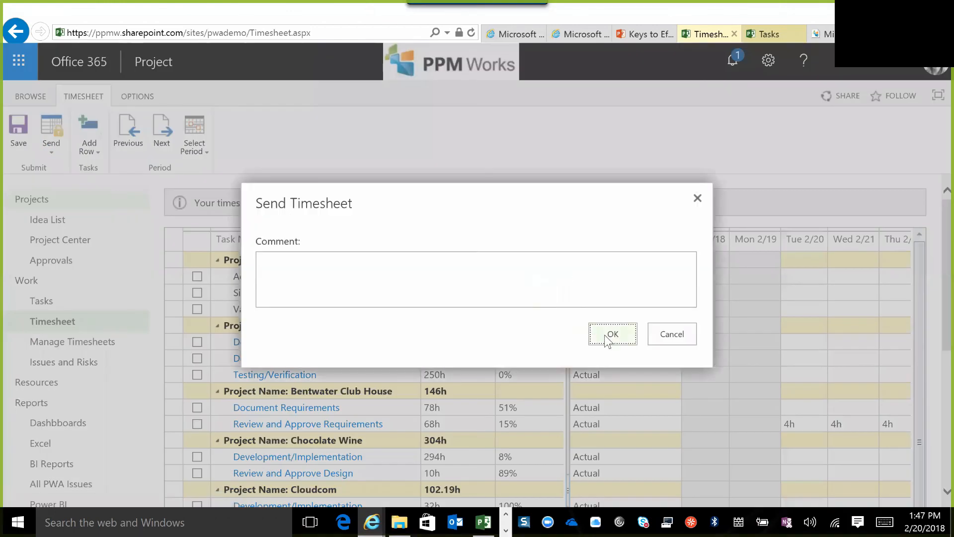
pyautogui.click(606, 335)
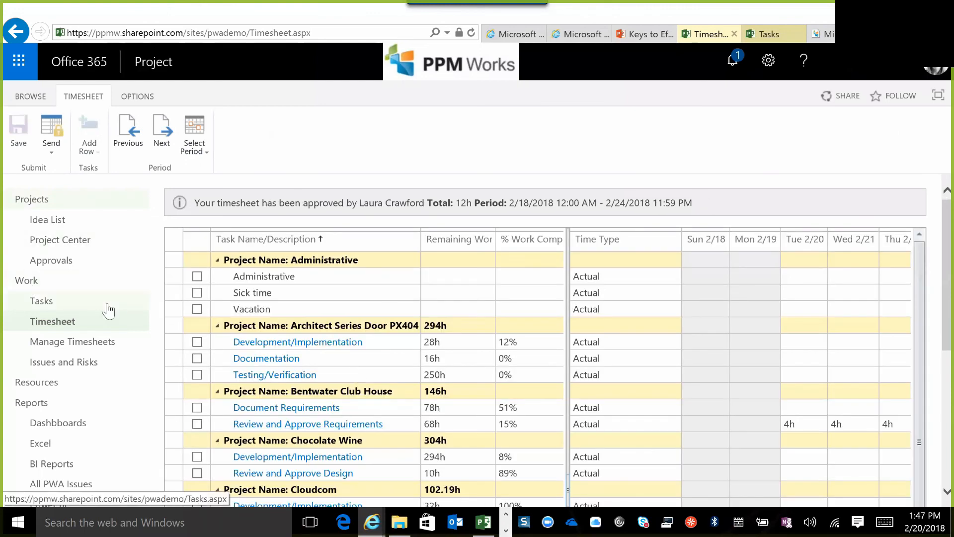
# In Approvals, select both Bentwater Club House status updates and preview how they affect the project plan
pyautogui.click(45, 263)
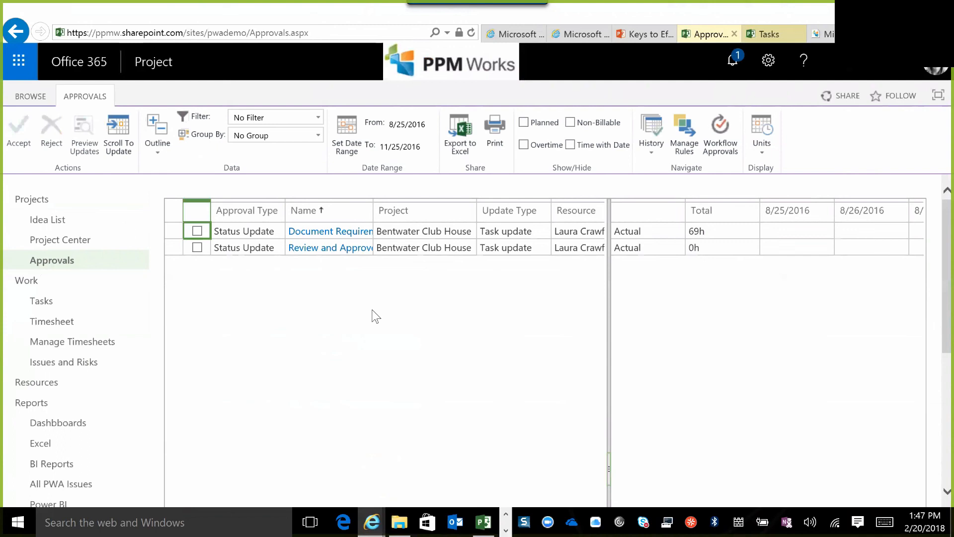
pyautogui.click(198, 230)
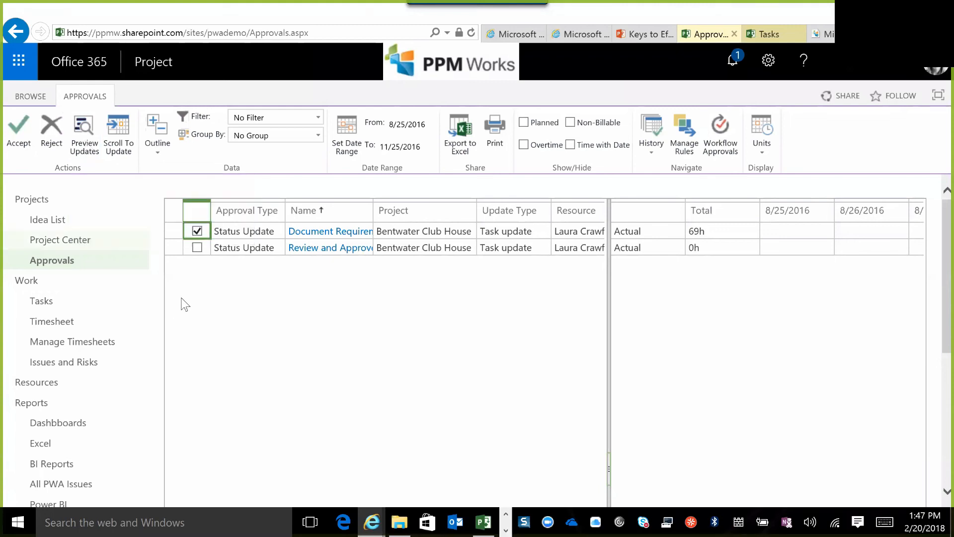
pyautogui.click(197, 248)
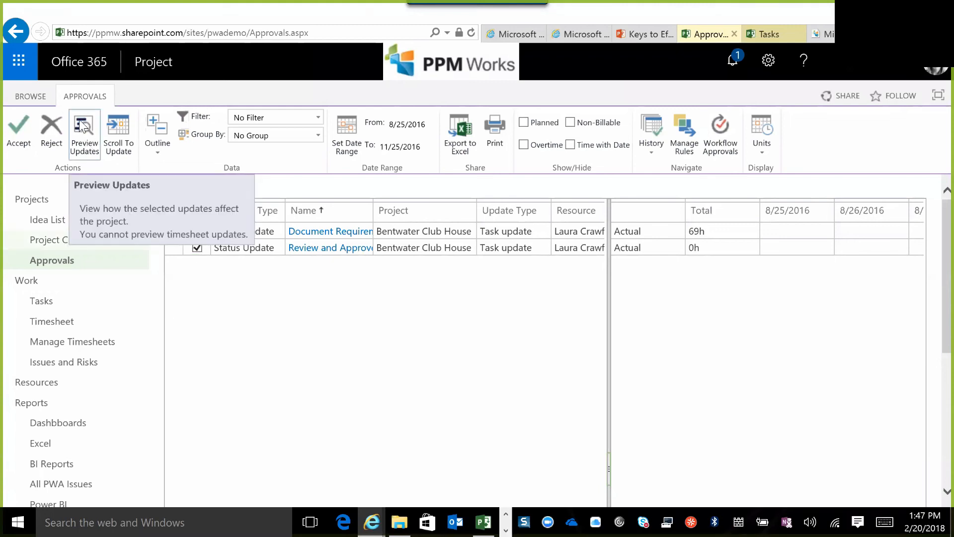
pyautogui.click(83, 126)
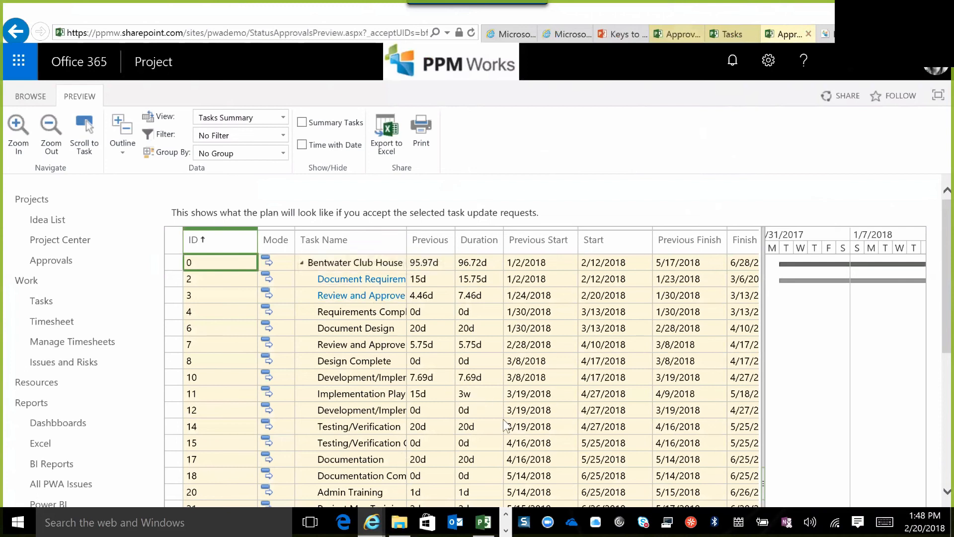
# Look through the previewed plan and compare the previous and new start dates and the previous finish of the Document Requirements task
pyautogui.scroll(-4, 933, 497)
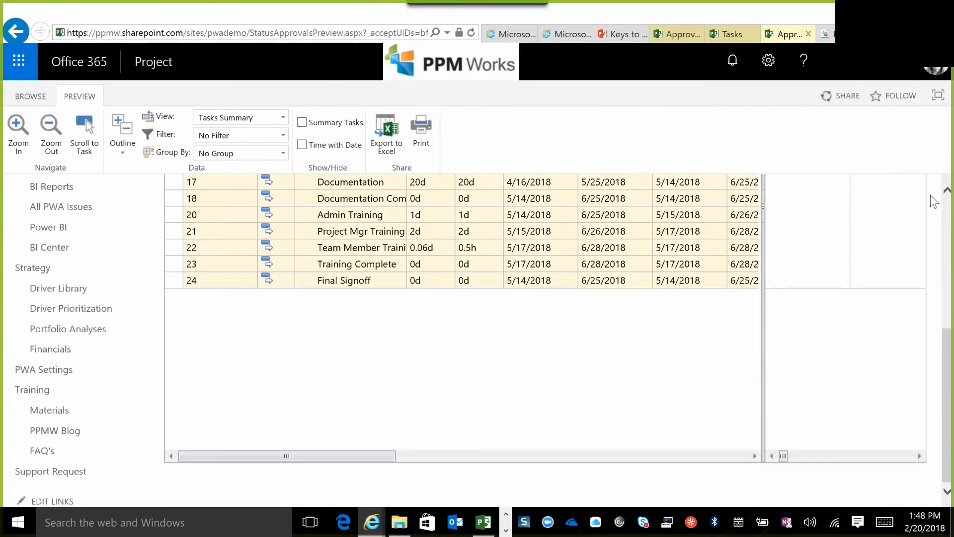
pyautogui.scroll(3, 933, 197)
pyautogui.scroll(3, 935, 200)
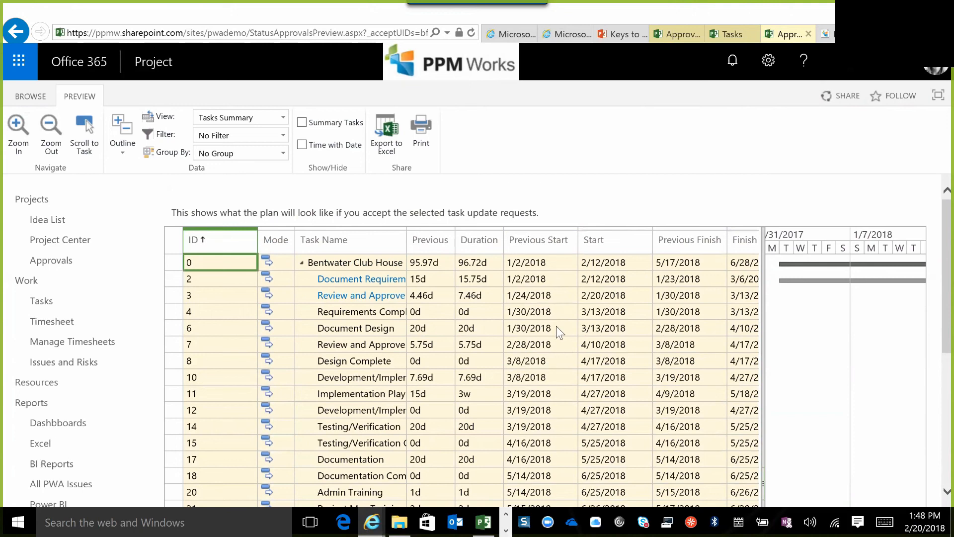
pyautogui.click(559, 287)
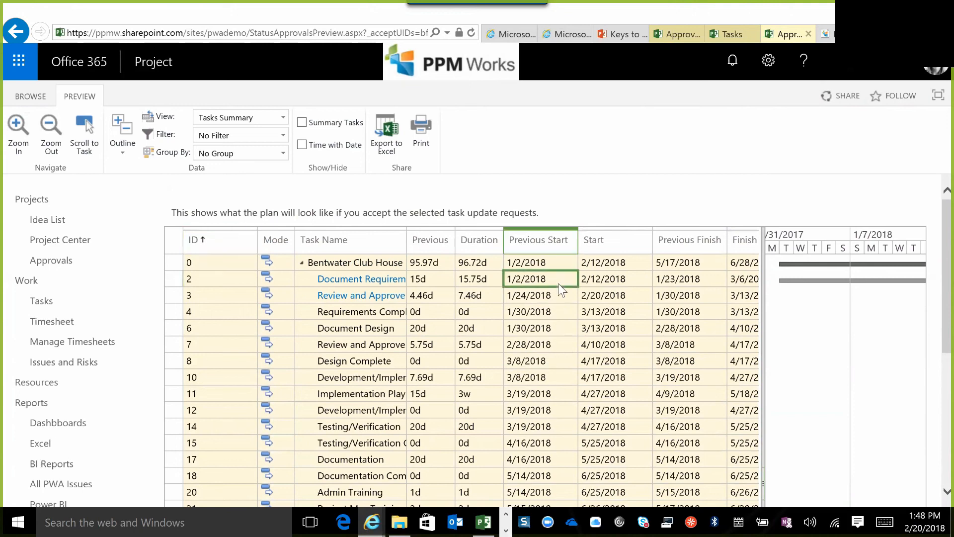
pyautogui.click(634, 279)
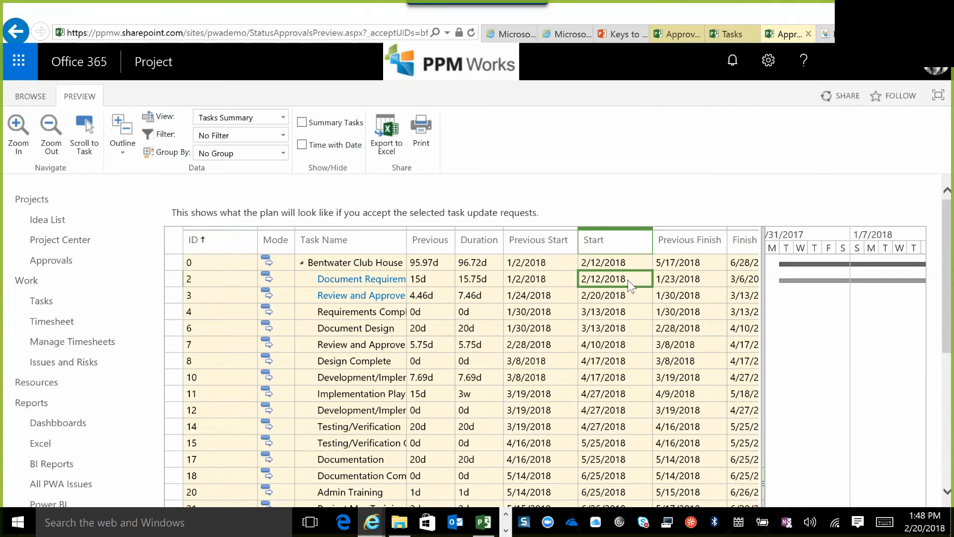
pyautogui.click(708, 279)
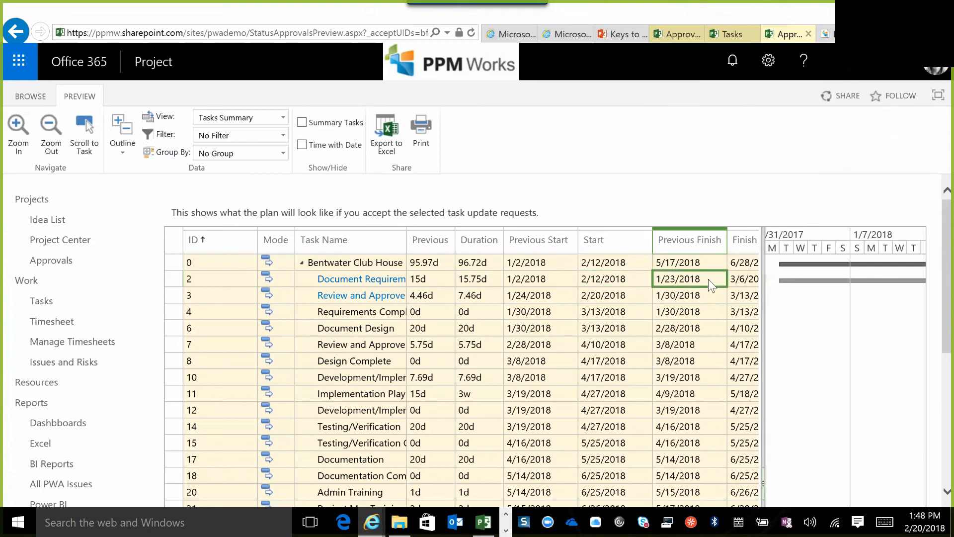
# Compare the previous and new finish dates of the Document Requirements task in the previewed plan
pyautogui.press('Right')
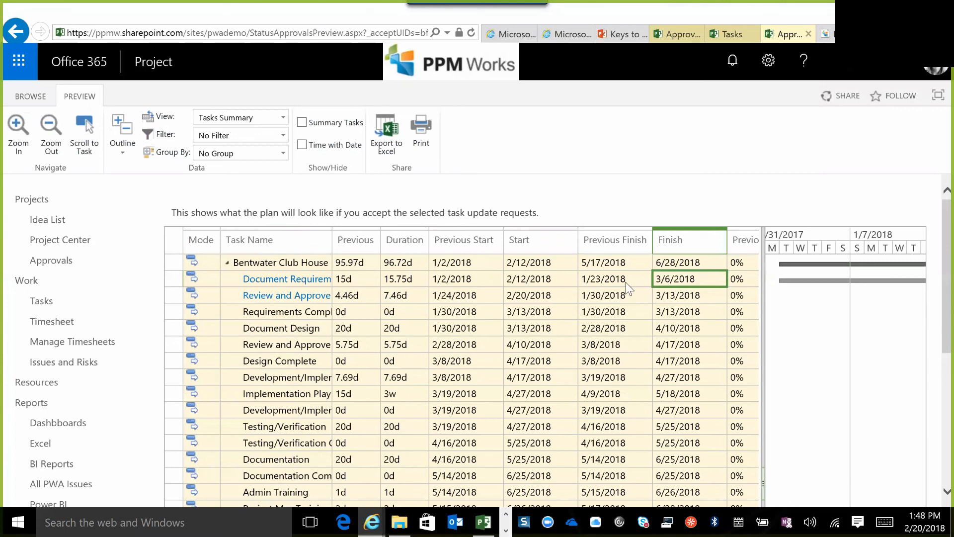
pyautogui.click(626, 283)
pyautogui.click(706, 279)
pyautogui.click(635, 281)
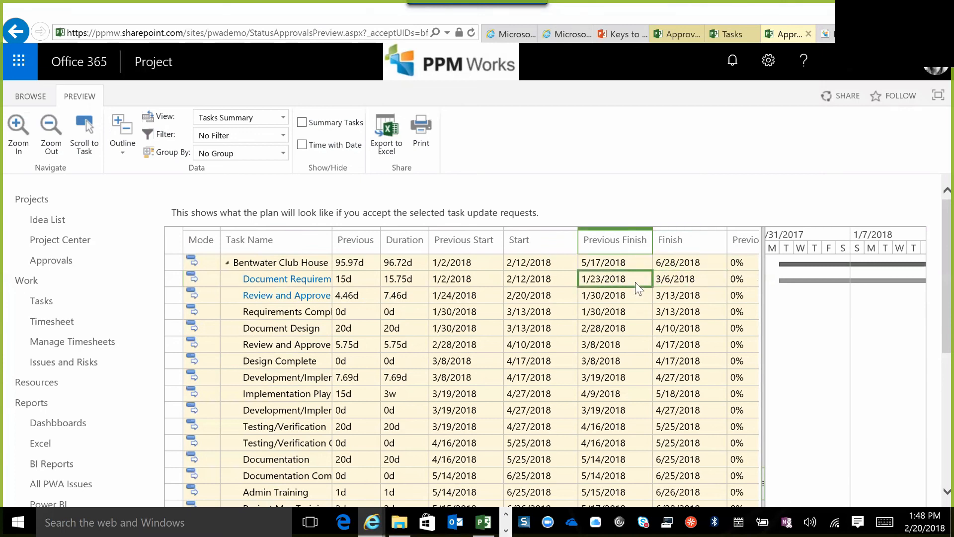
pyautogui.press('Left')
pyautogui.press('Left')
pyautogui.press('Left')
pyautogui.press('Left')
pyautogui.press('Left')
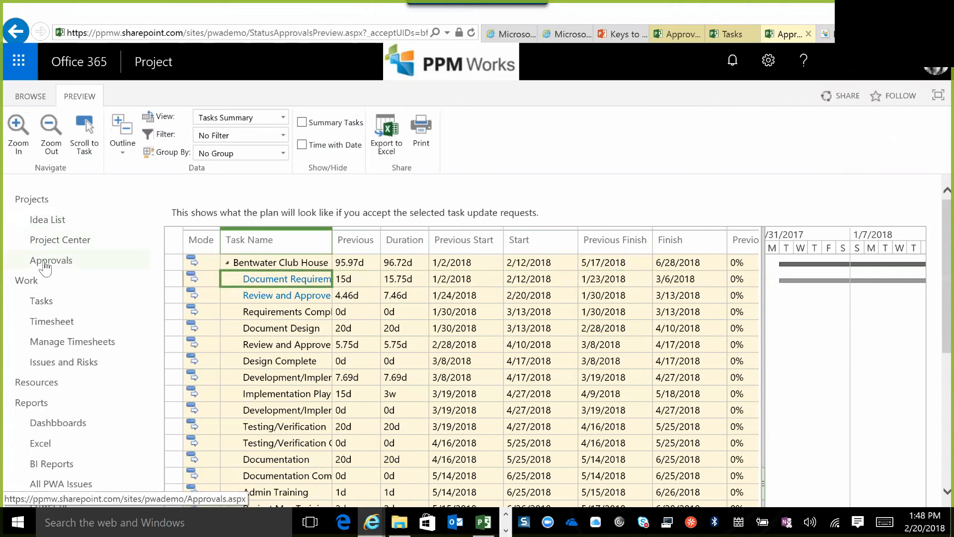
# Return to the Approvals page and accept both selected Bentwater Club House status updates without a comment
pyautogui.click(673, 32)
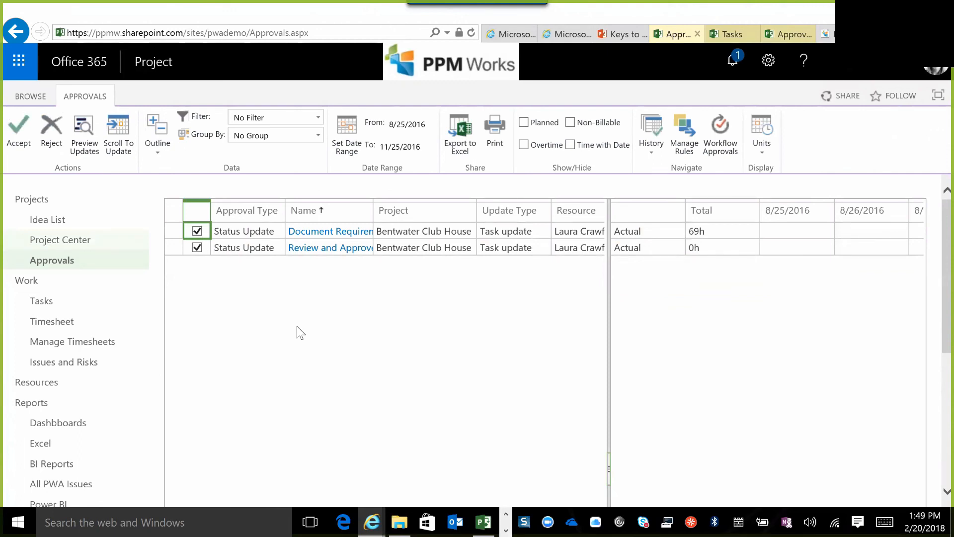
pyautogui.click(16, 140)
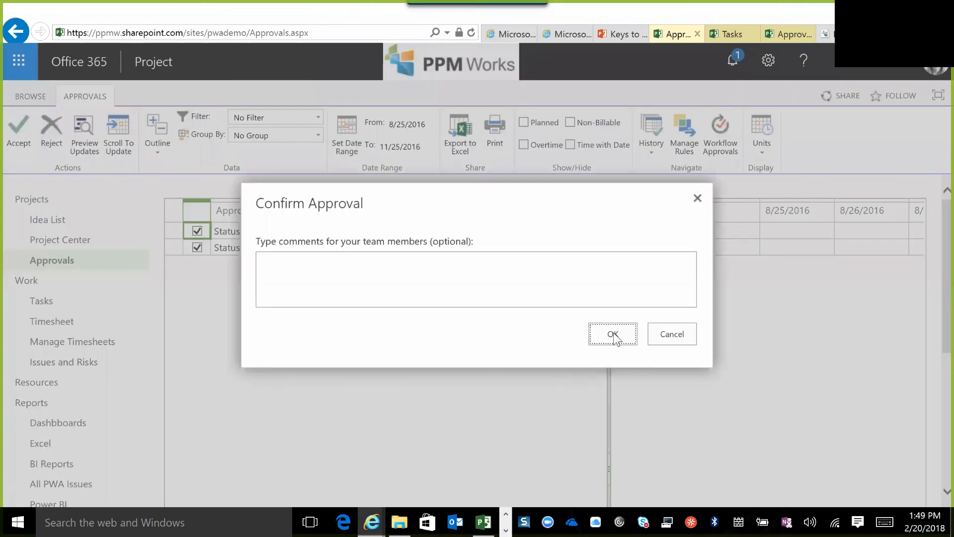
pyautogui.click(613, 335)
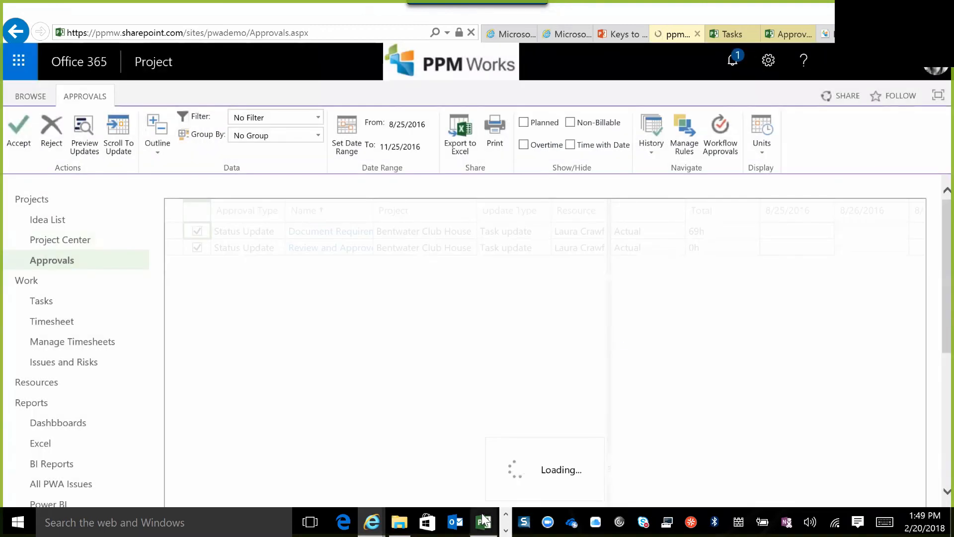
pyautogui.moveTo(485, 520)
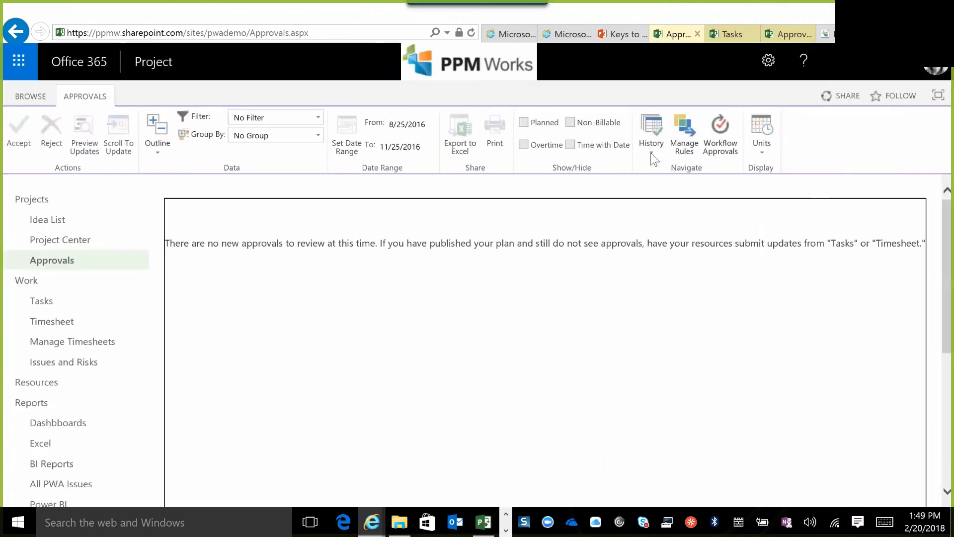
# Open the status updates history and select both accepted Bentwater Club House task updates
pyautogui.click(651, 153)
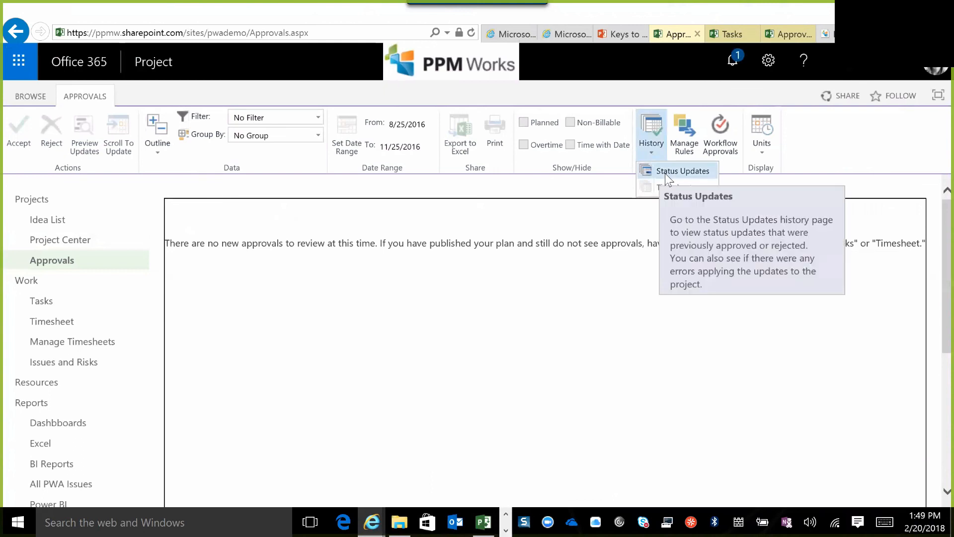
pyautogui.click(665, 174)
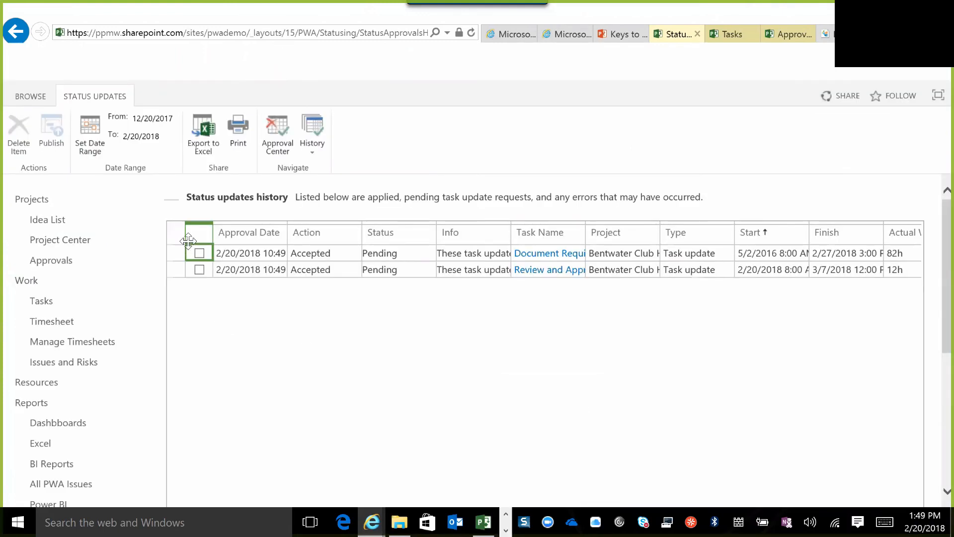
pyautogui.click(200, 253)
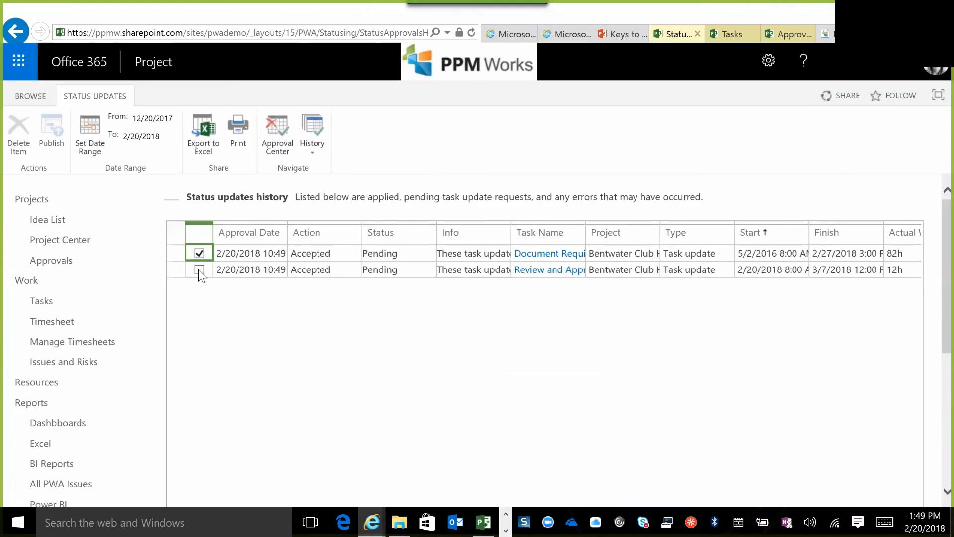
pyautogui.click(200, 270)
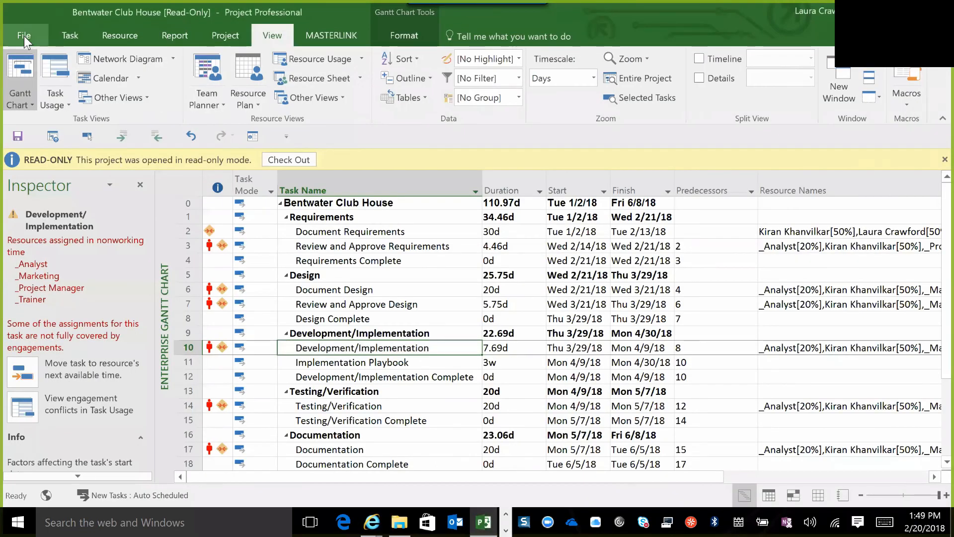
# In Project Professional, close the read-only Bentwater Club House plan without saving, and return to the status updates history in the browser
pyautogui.click(24, 36)
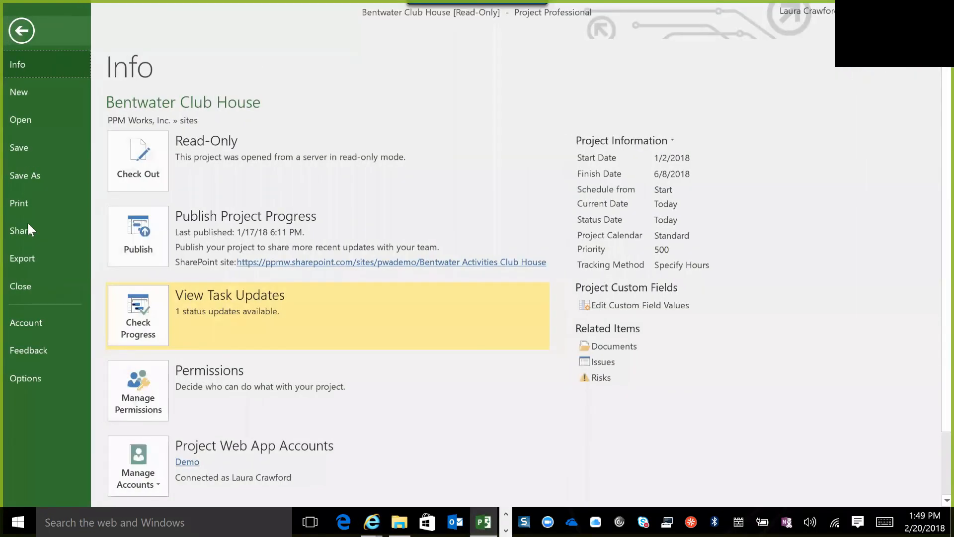
pyautogui.click(22, 285)
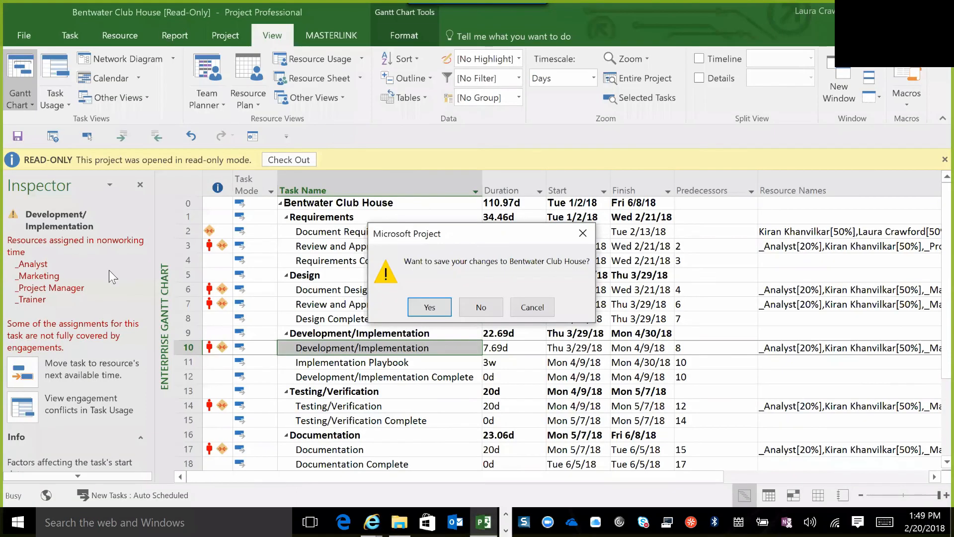
pyautogui.click(480, 307)
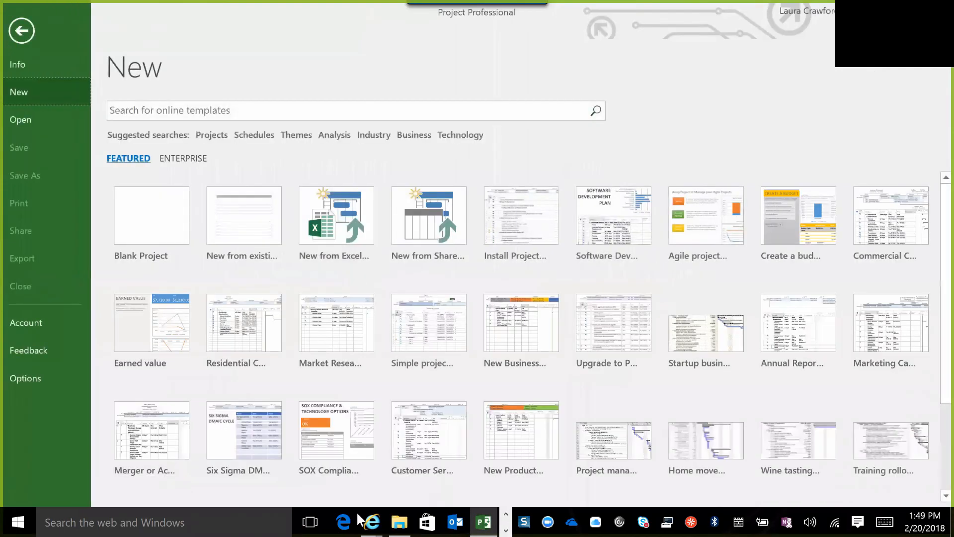
pyautogui.moveTo(373, 520)
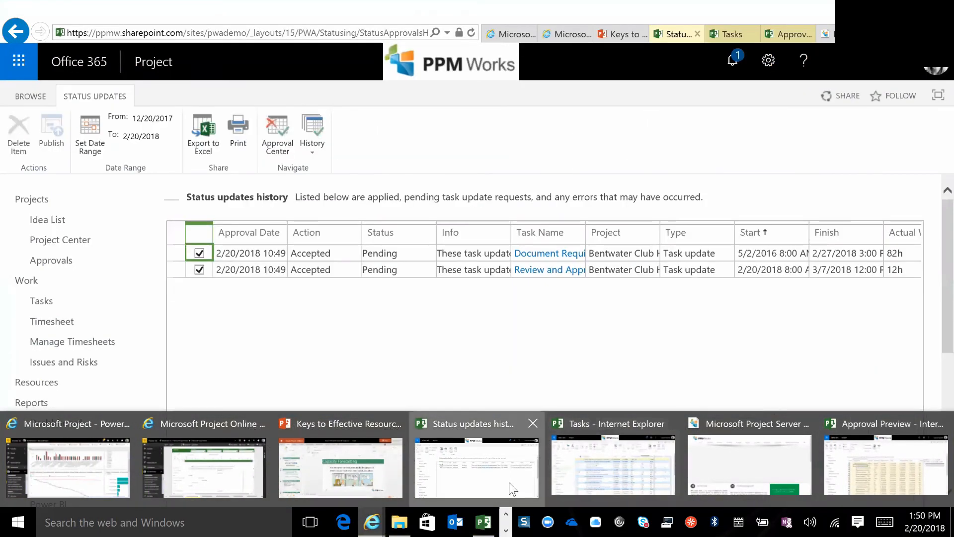
pyautogui.click(512, 489)
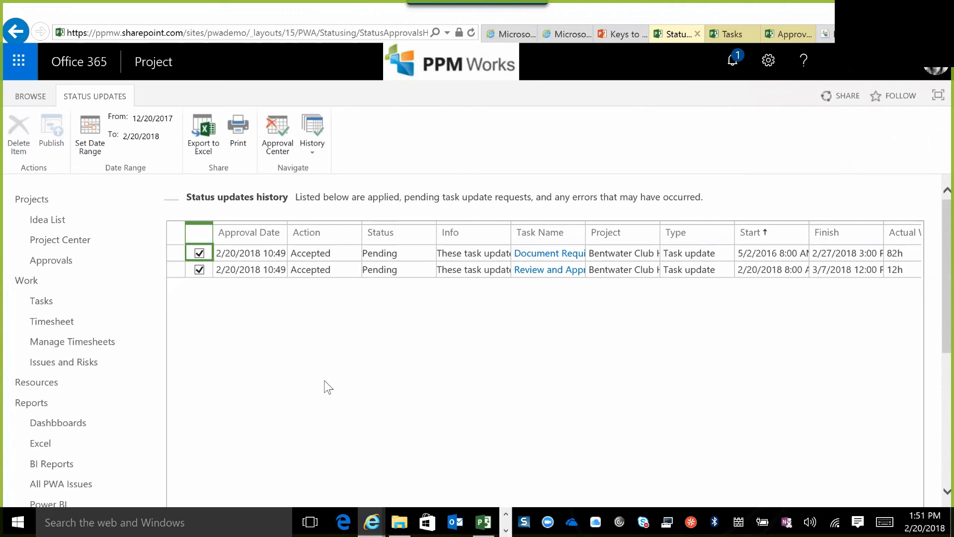
# Switch to Project Professional, reopen Bentwater Club House from the enterprise projects, and widen the task table and its Task Name column
pyautogui.moveTo(485, 521)
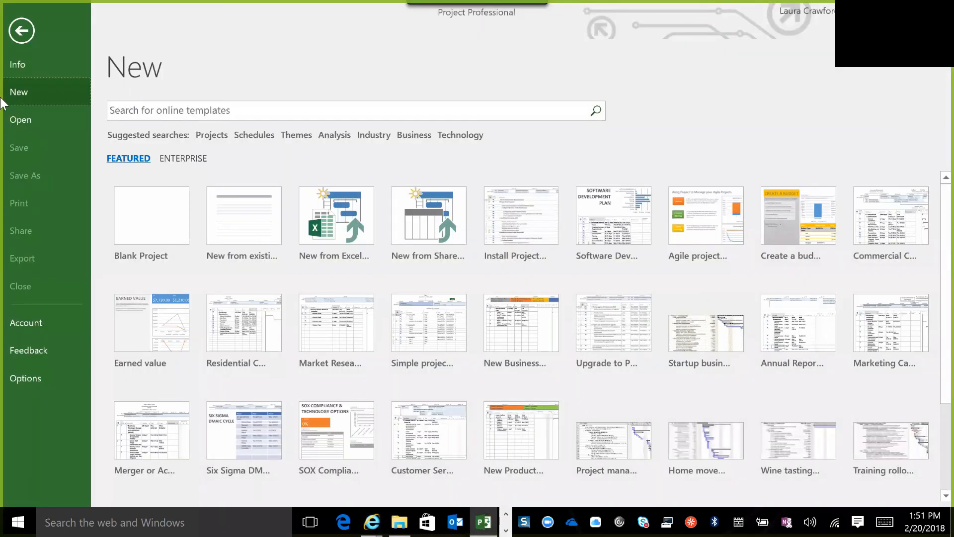
pyautogui.click(39, 123)
pyautogui.click(128, 133)
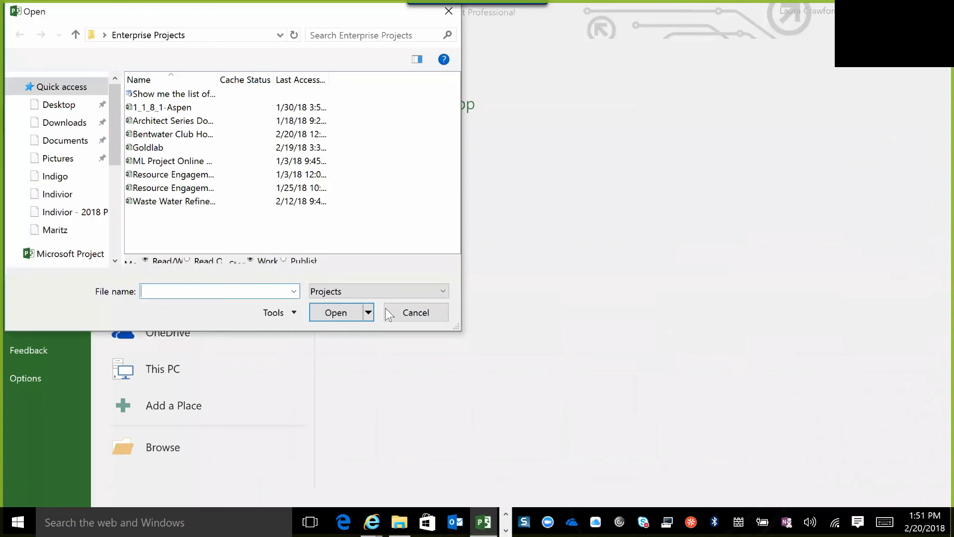
pyautogui.doubleClick(193, 134)
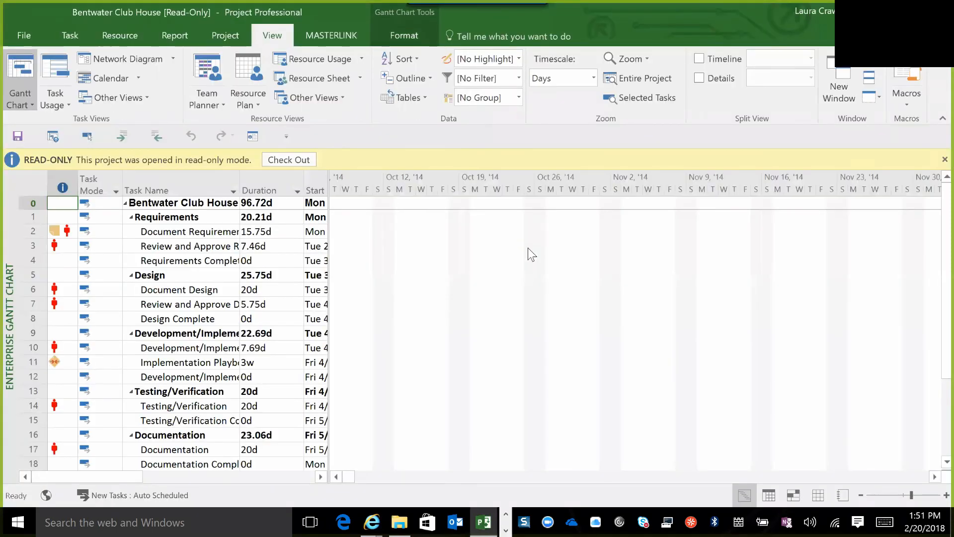
pyautogui.moveTo(328, 188); pyautogui.dragTo(685, 215)
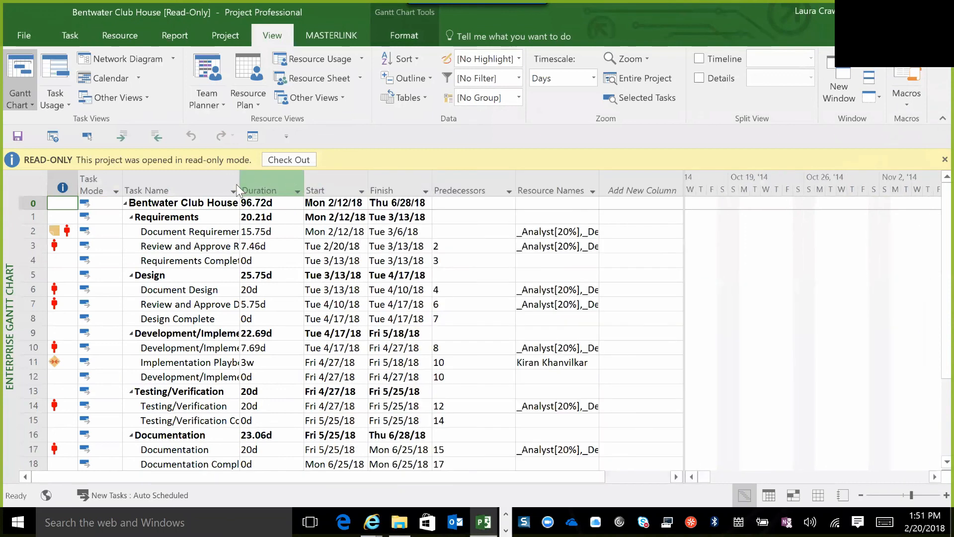
pyautogui.moveTo(238, 186); pyautogui.dragTo(323, 185)
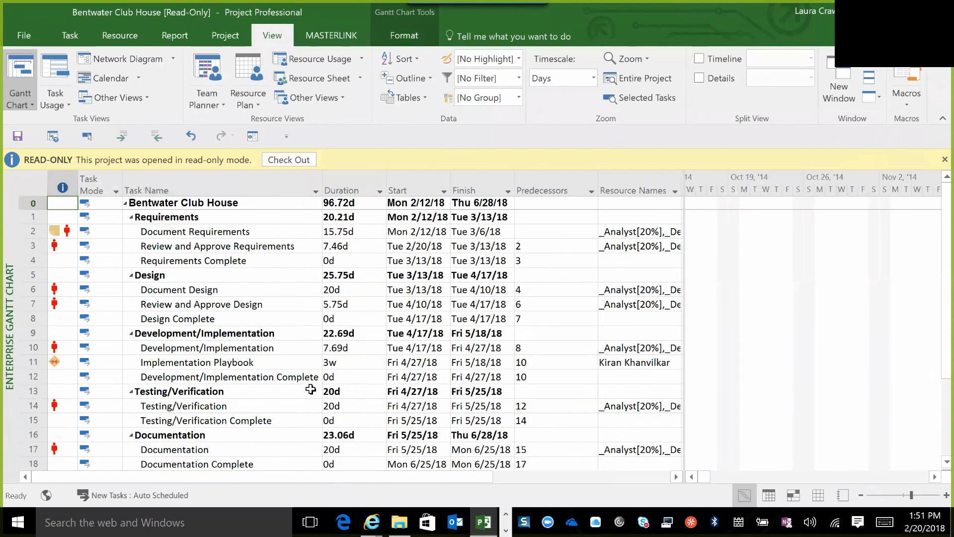
# Examine the options for calculating resource utilization in Bentwater Club House's Project Information, and close it without changes
pyautogui.click(226, 36)
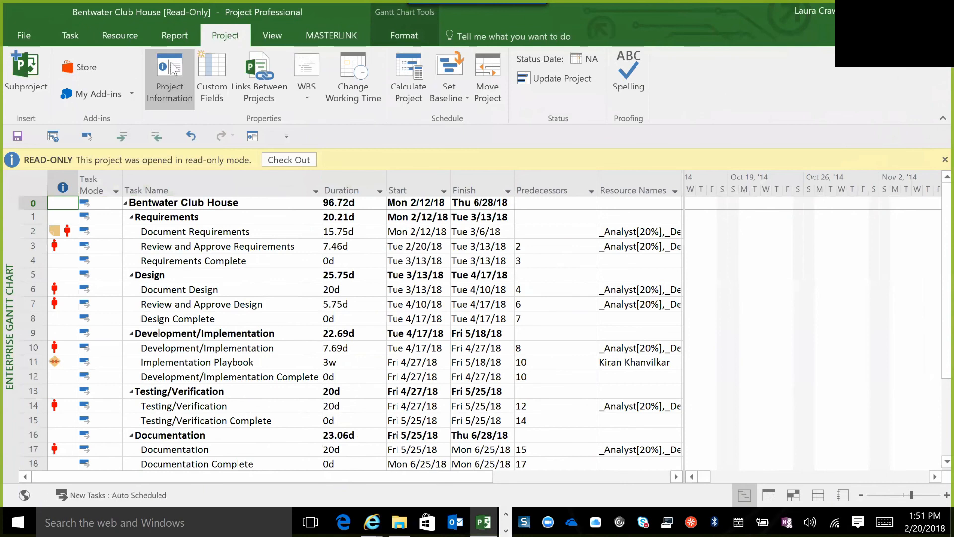
pyautogui.click(170, 75)
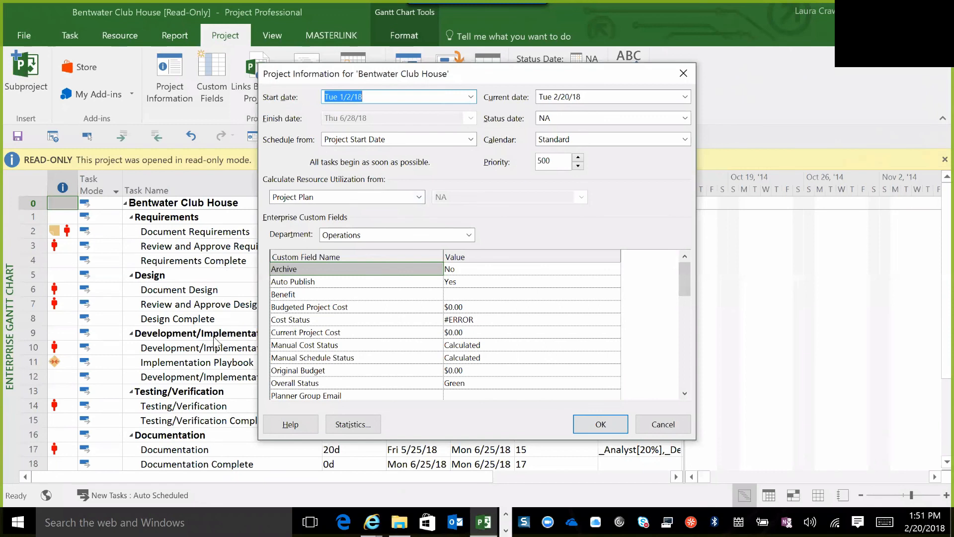
pyautogui.click(420, 198)
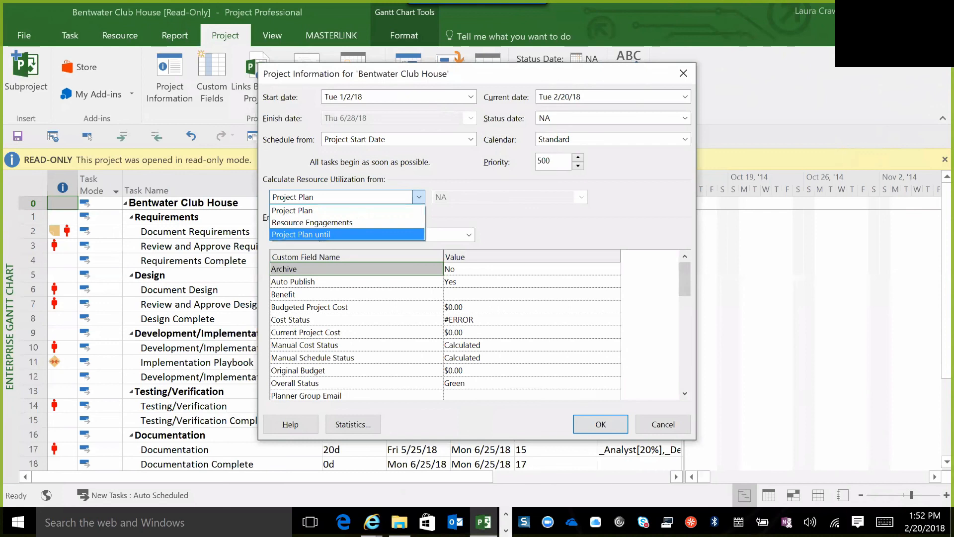
pyautogui.hotkey('alt', 'Tab')
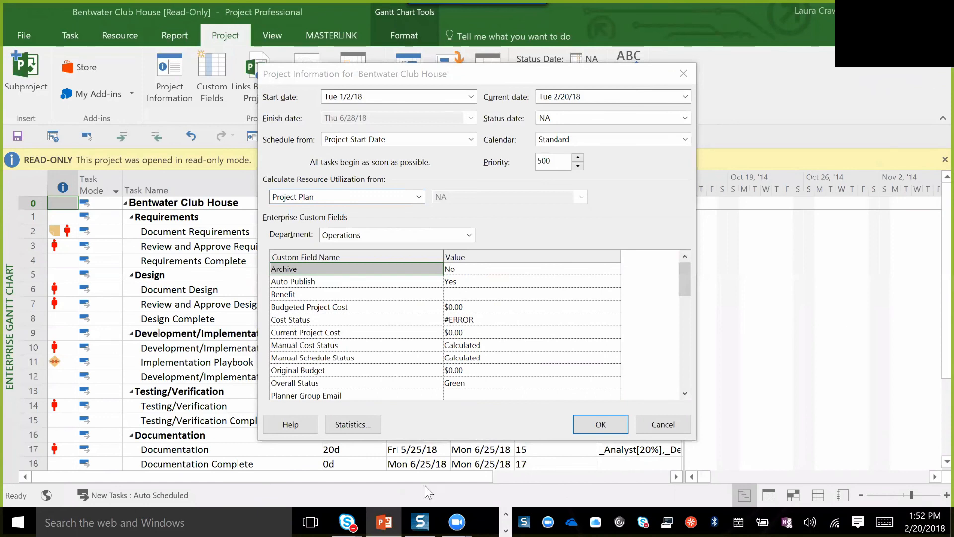
pyautogui.click(663, 424)
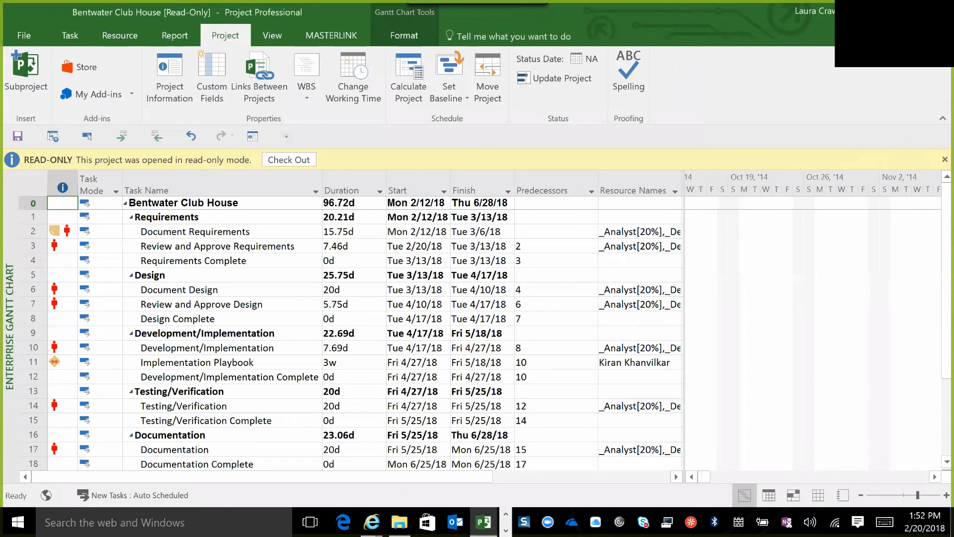
# Switch to PowerPoint, start the slide show from the current slide with Presenter View and Slide Show swapped, and advance to Calls to Action
pyautogui.hotkey('alt', 'Tab')
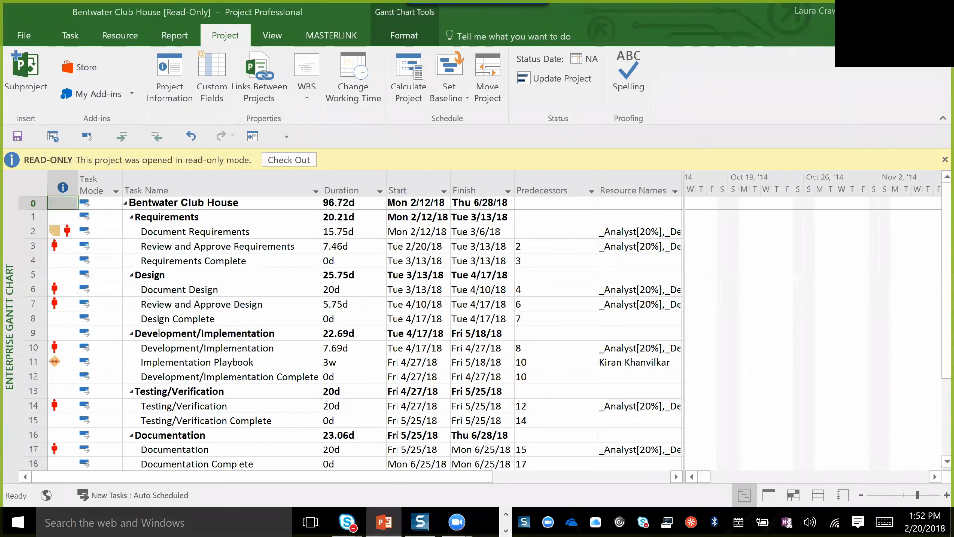
pyautogui.hotkey('shift', 'F5')
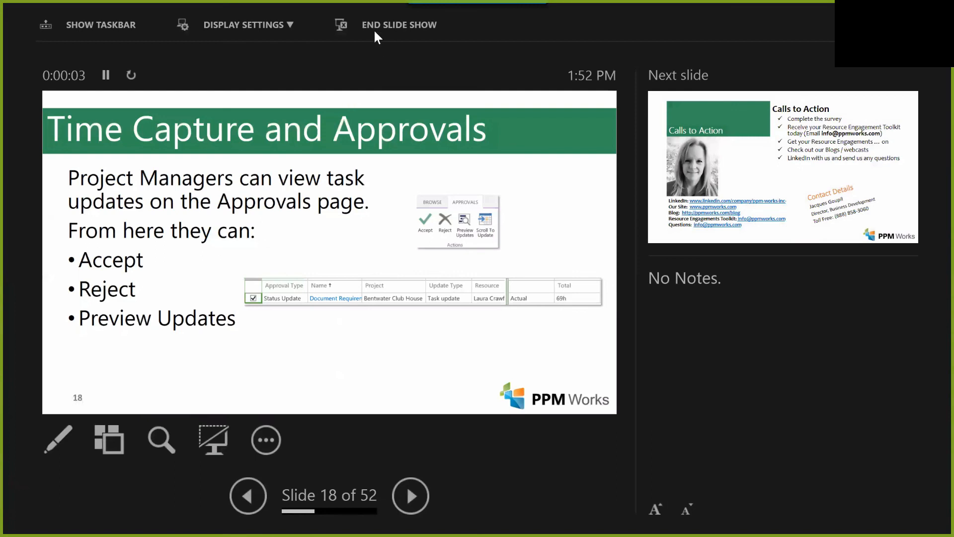
pyautogui.click(200, 24)
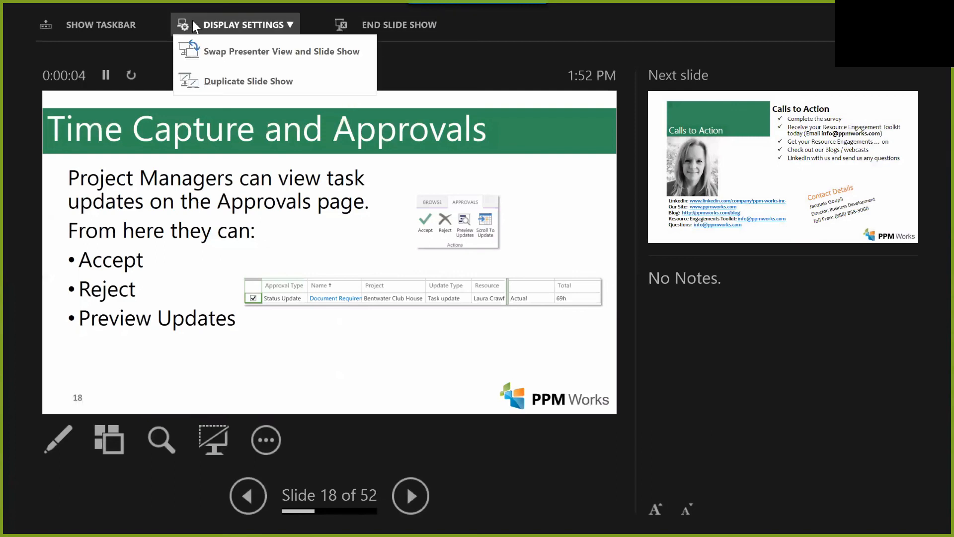
pyautogui.click(243, 55)
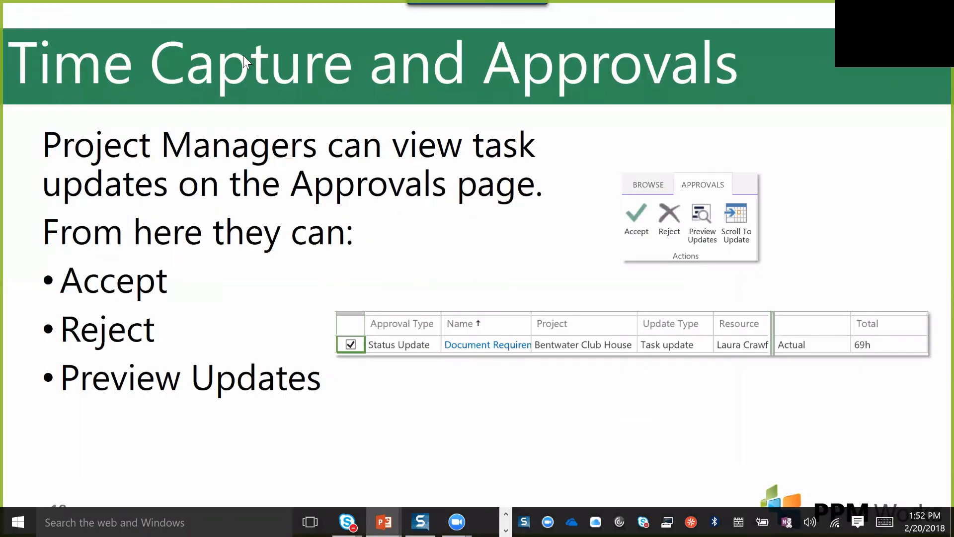
pyautogui.press('Right')
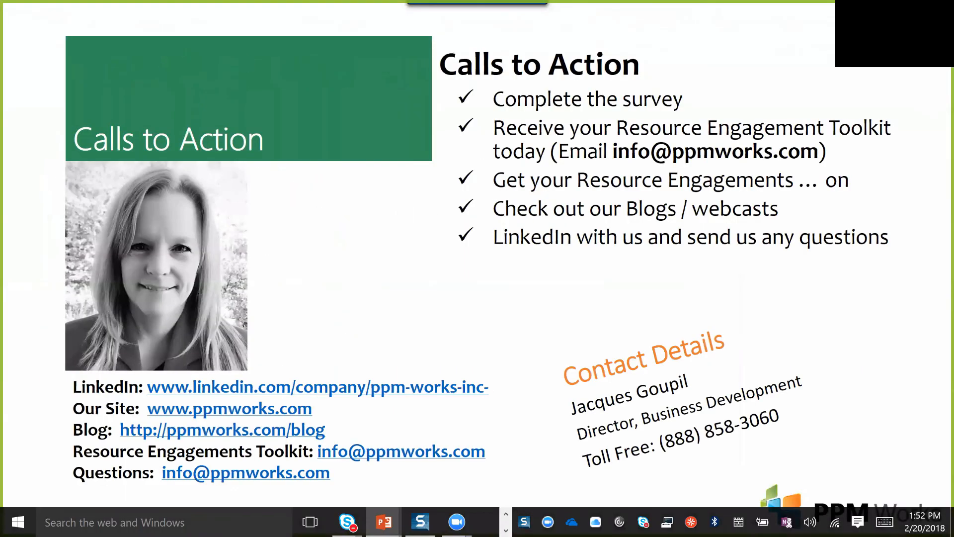